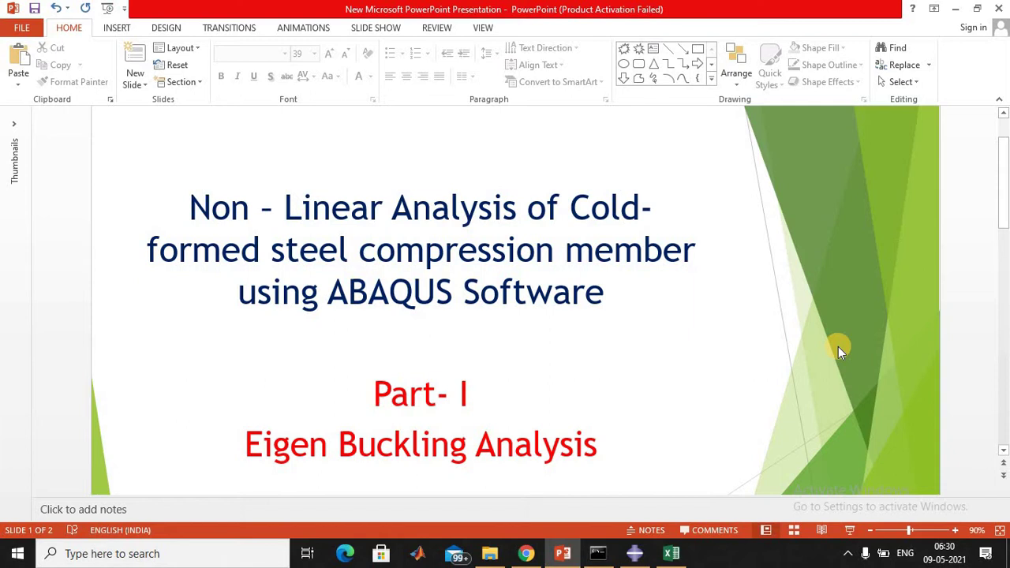
Switch to Abaqus/CAE and set the work directory to E:/Abaqus angle section/AES -Demo
{"action": "left_click", "coordinate": [955, 8]}
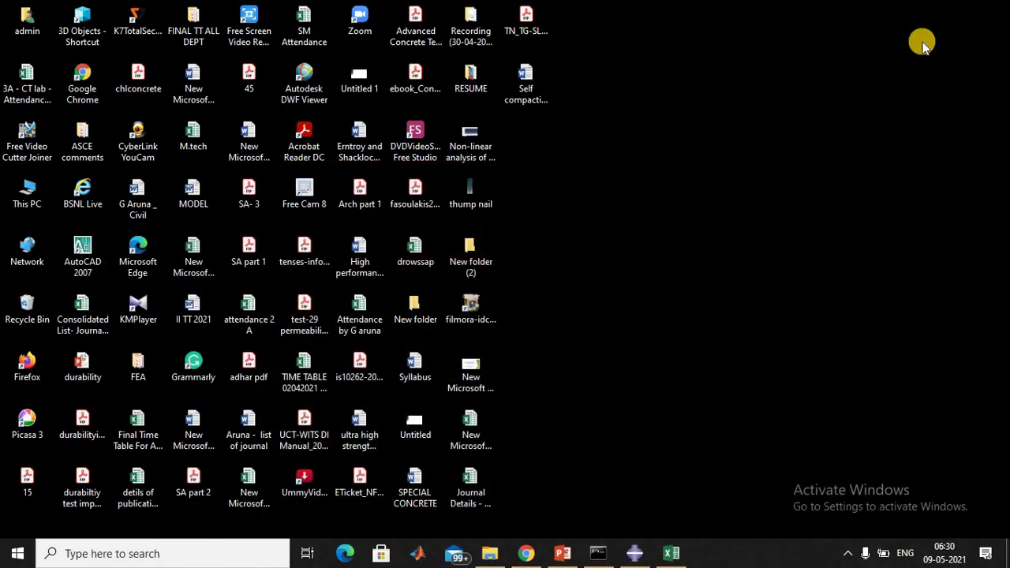
{"action": "left_click", "coordinate": [639, 555]}
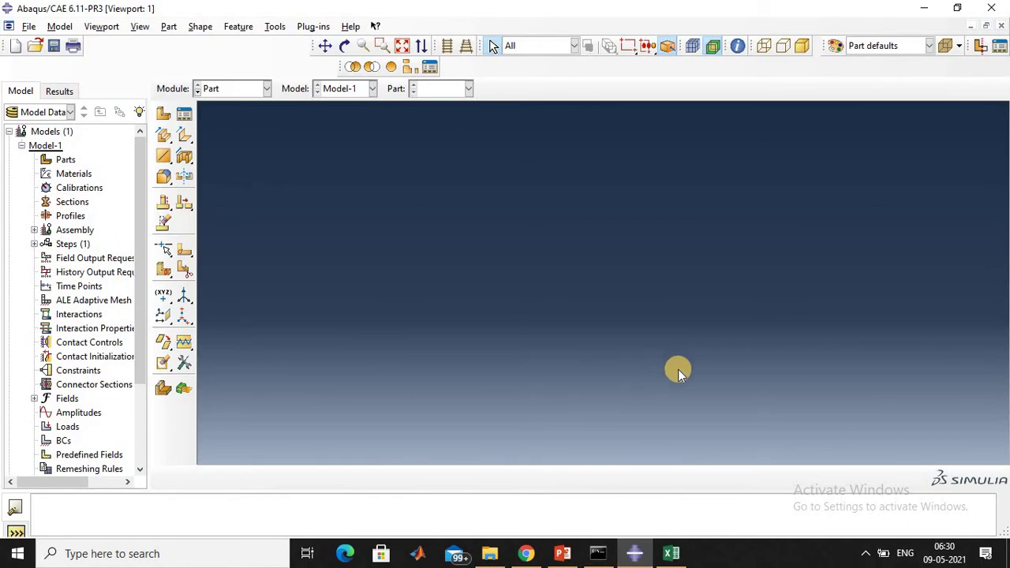
{"action": "left_click", "coordinate": [28, 26]}
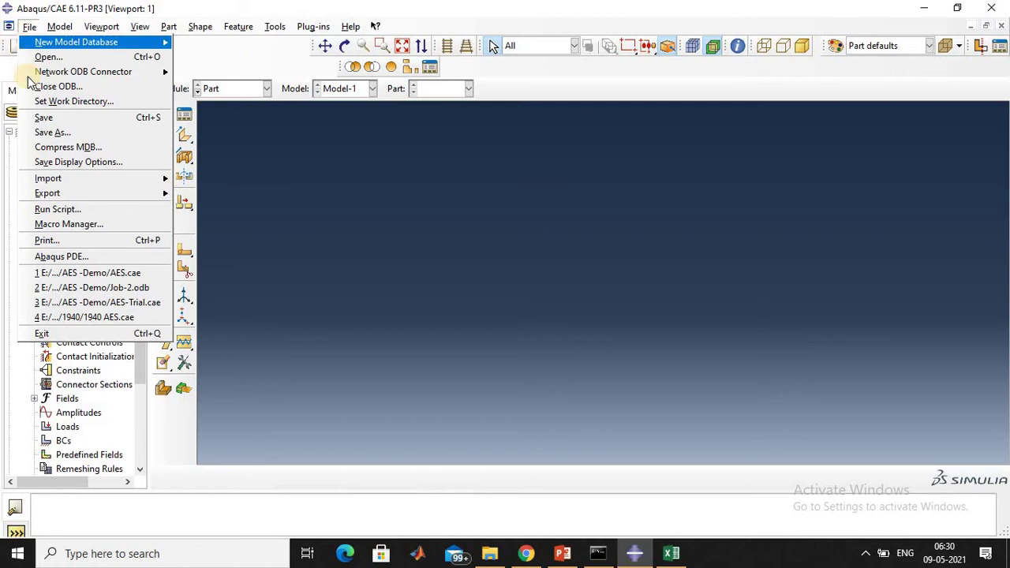
{"action": "left_click", "coordinate": [53, 103]}
{"action": "left_click", "coordinate": [592, 273]}
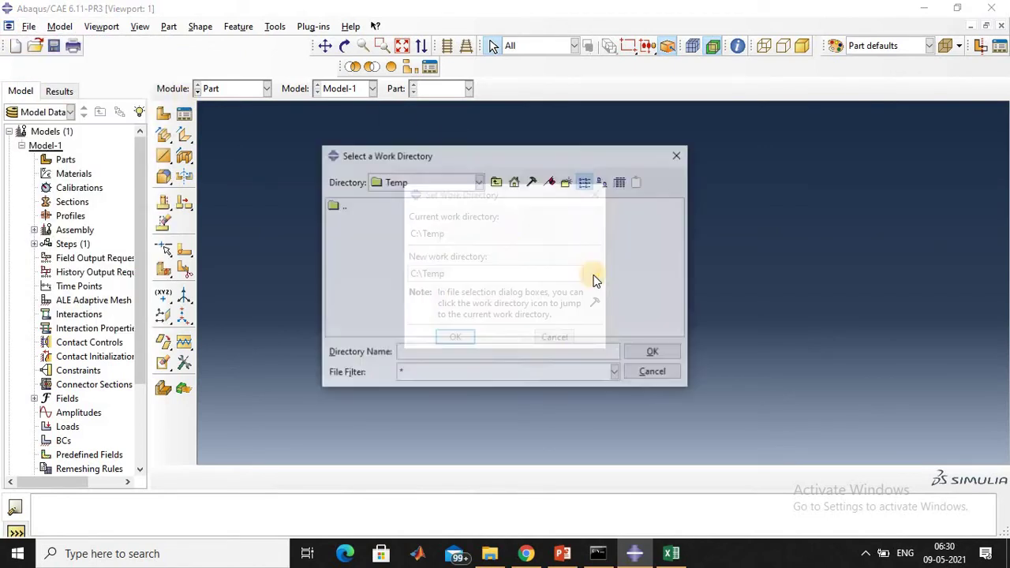
{"action": "left_click", "coordinate": [479, 183]}
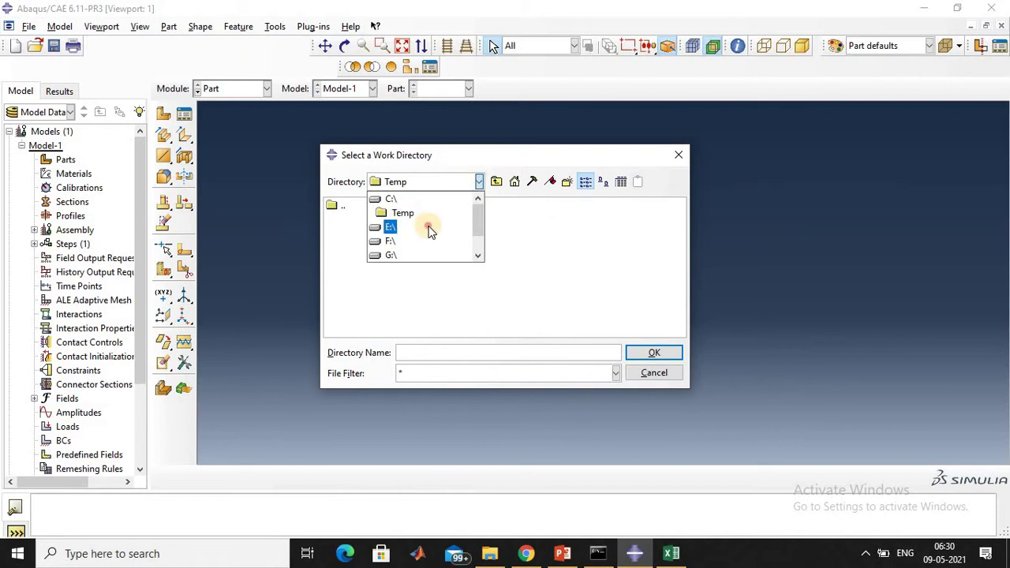
{"action": "left_click", "coordinate": [429, 226]}
{"action": "double_click", "coordinate": [402, 247]}
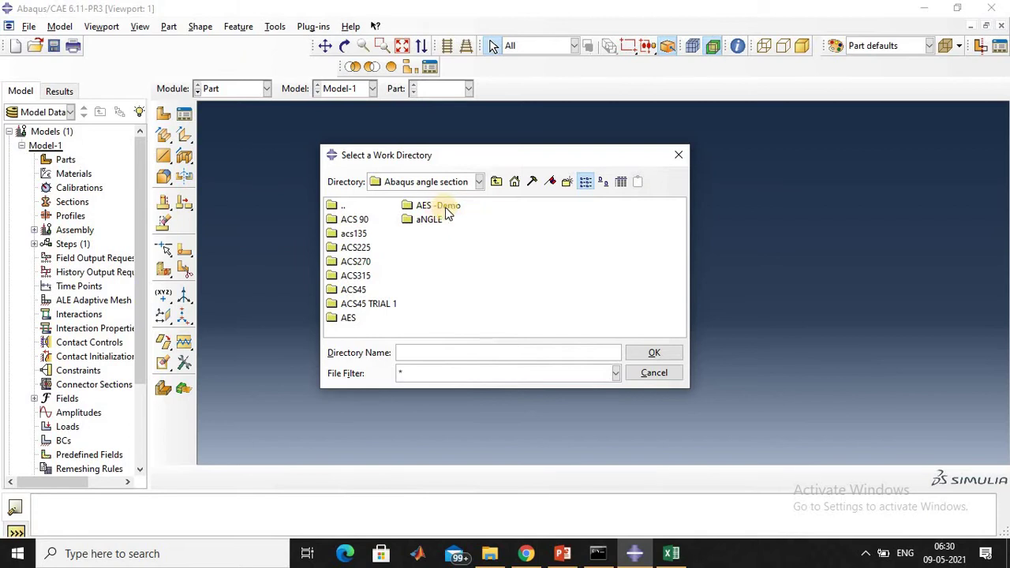
{"action": "left_click", "coordinate": [445, 207]}
{"action": "left_click", "coordinate": [658, 352]}
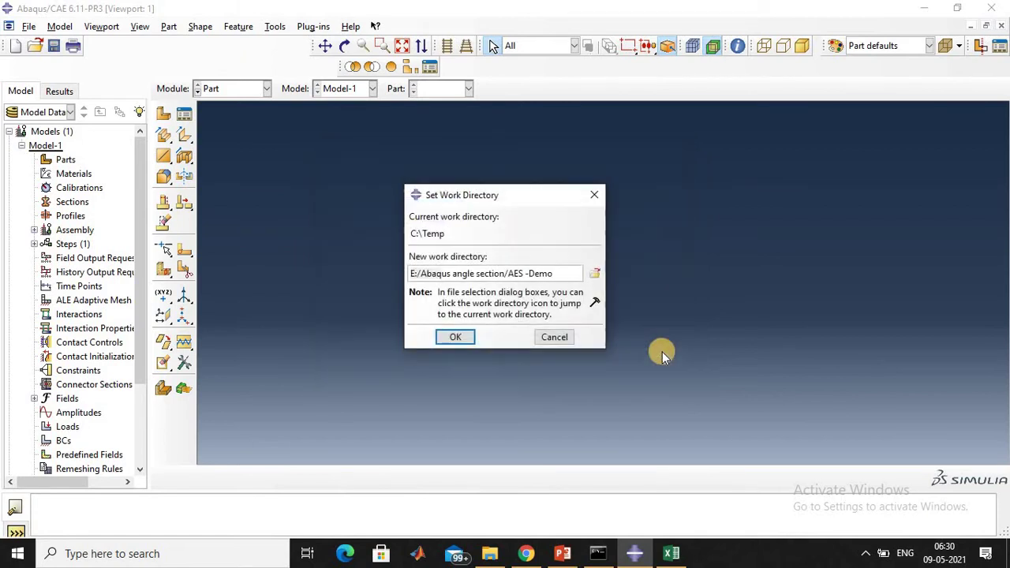
{"action": "left_click", "coordinate": [459, 337]}
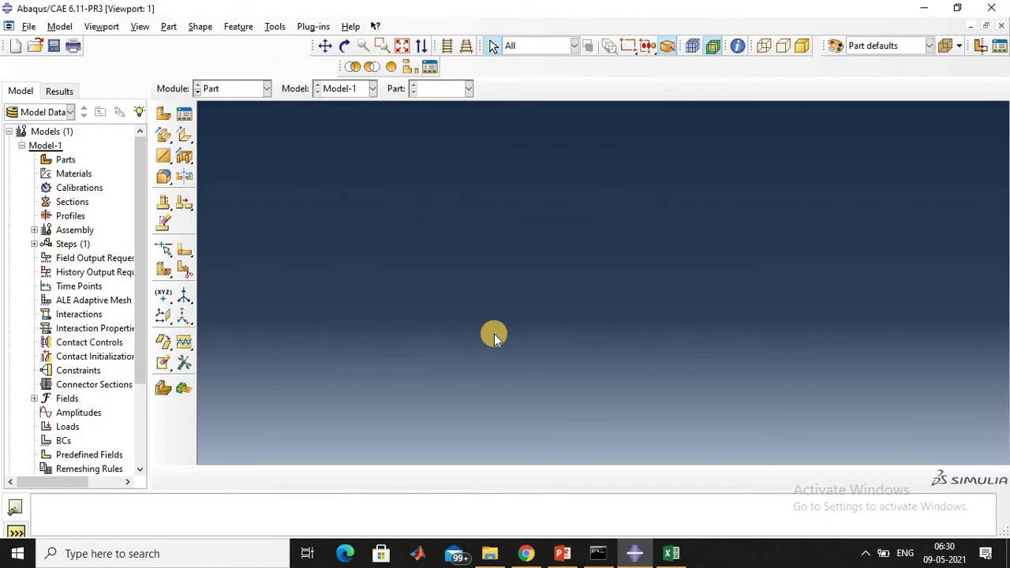
Save the model database as AES.cae in the AES -Demo folder
{"action": "left_click", "coordinate": [24, 28]}
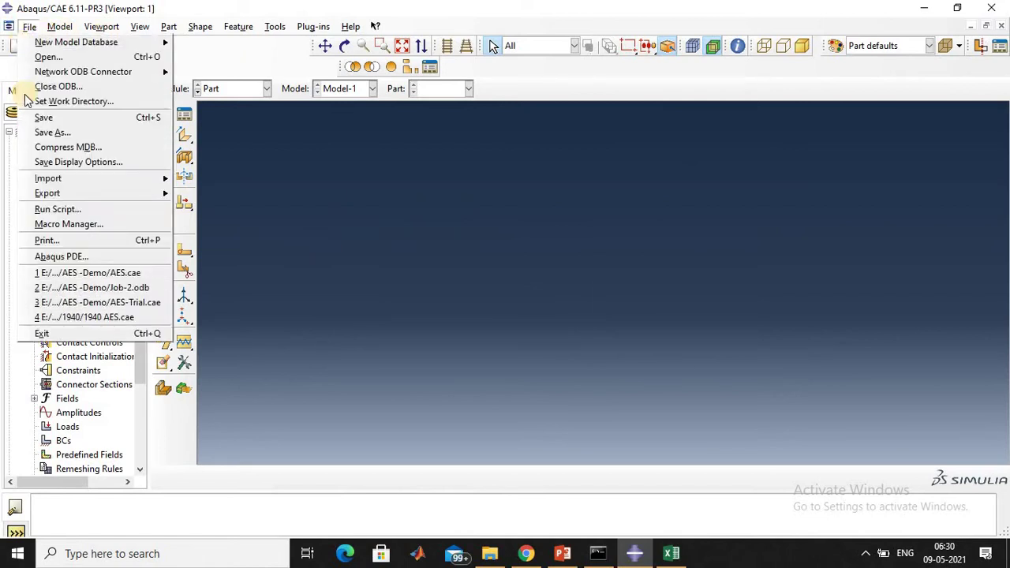
{"action": "left_click", "coordinate": [45, 136]}
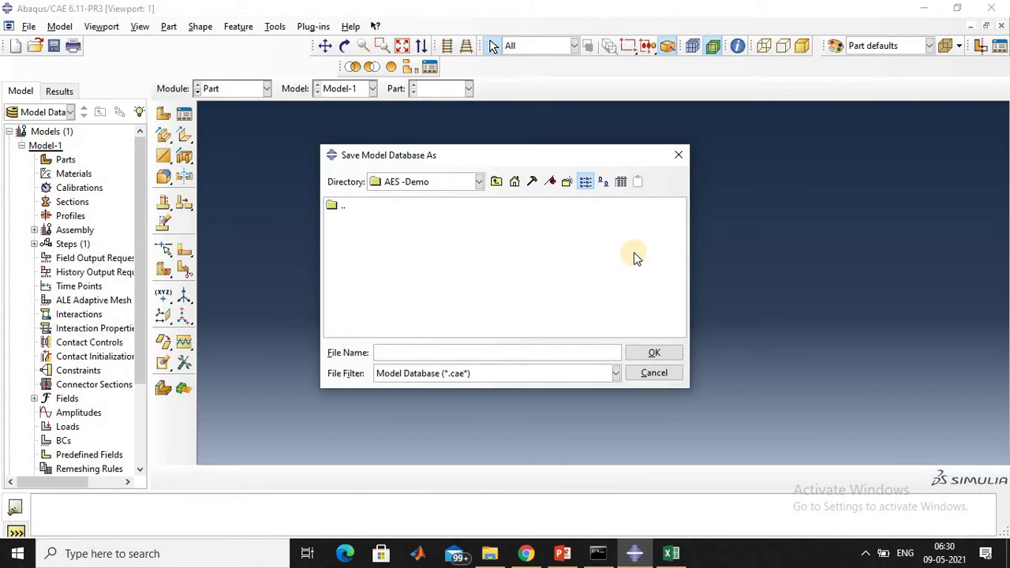
{"action": "left_click", "coordinate": [658, 352]}
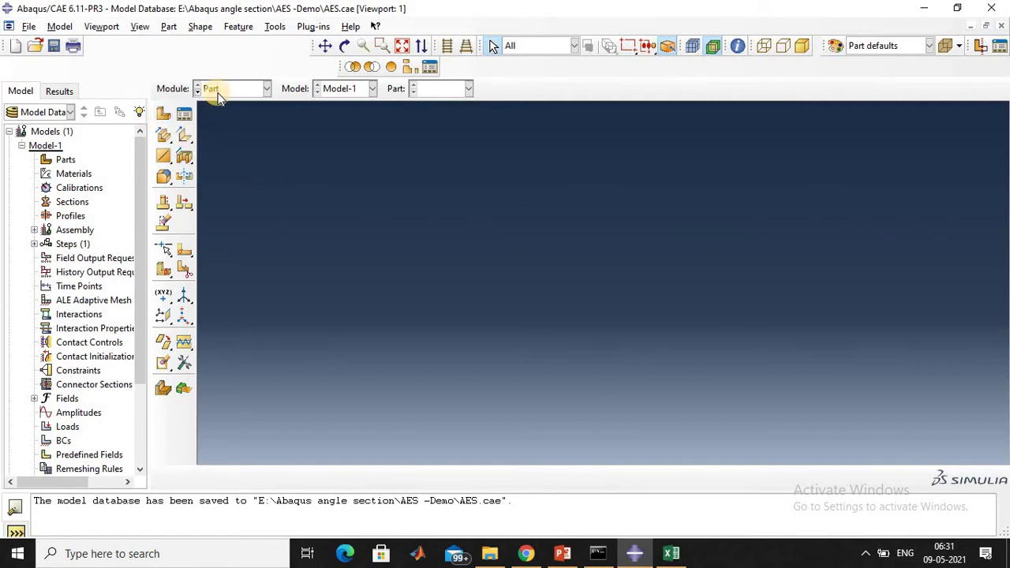
Create a 3D deformable part with a shell extrusion base feature and an approximate size of 200
{"action": "left_click", "coordinate": [164, 116]}
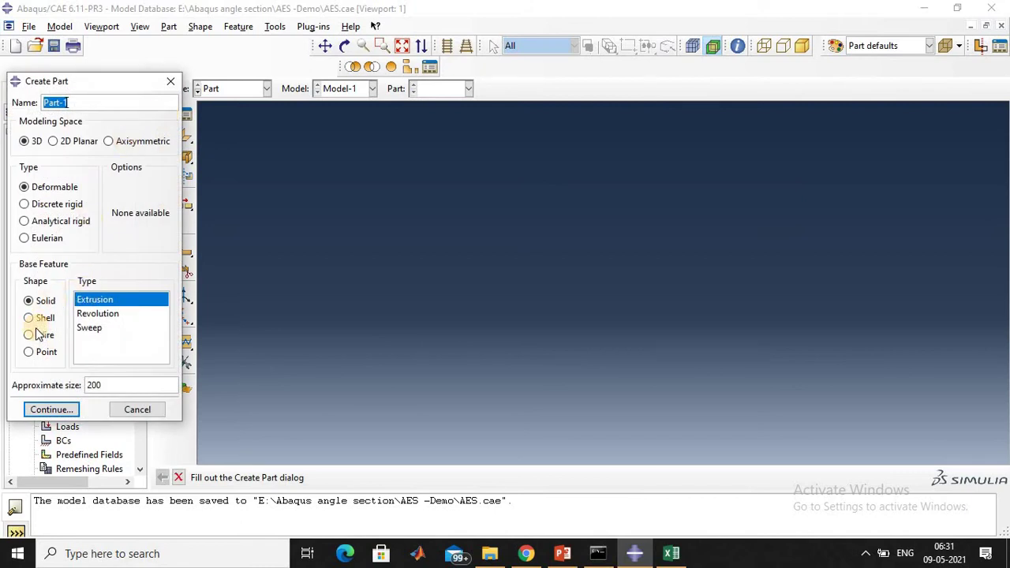
{"action": "left_click", "coordinate": [31, 318]}
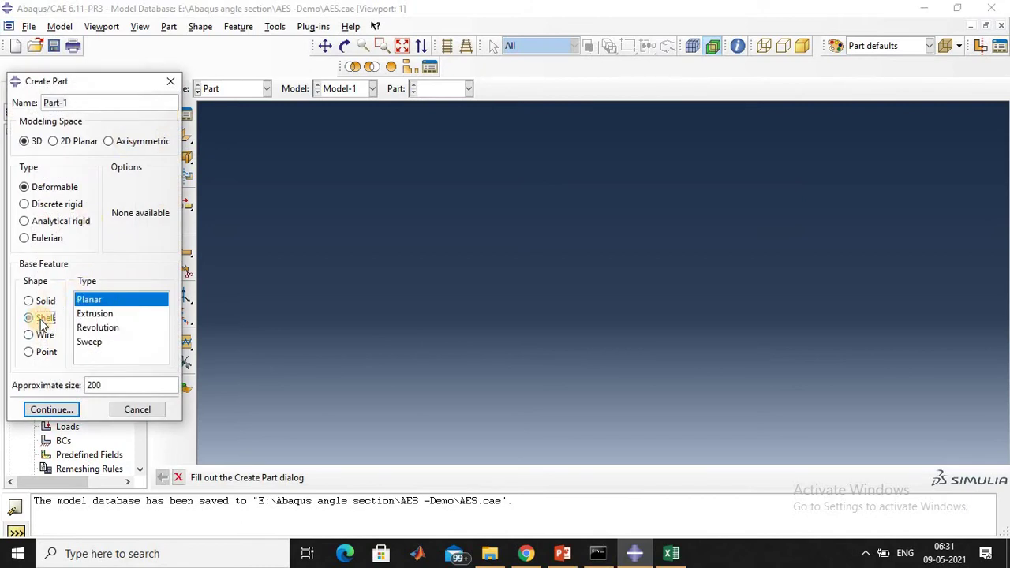
{"action": "left_click", "coordinate": [95, 314]}
{"action": "left_click", "coordinate": [52, 410]}
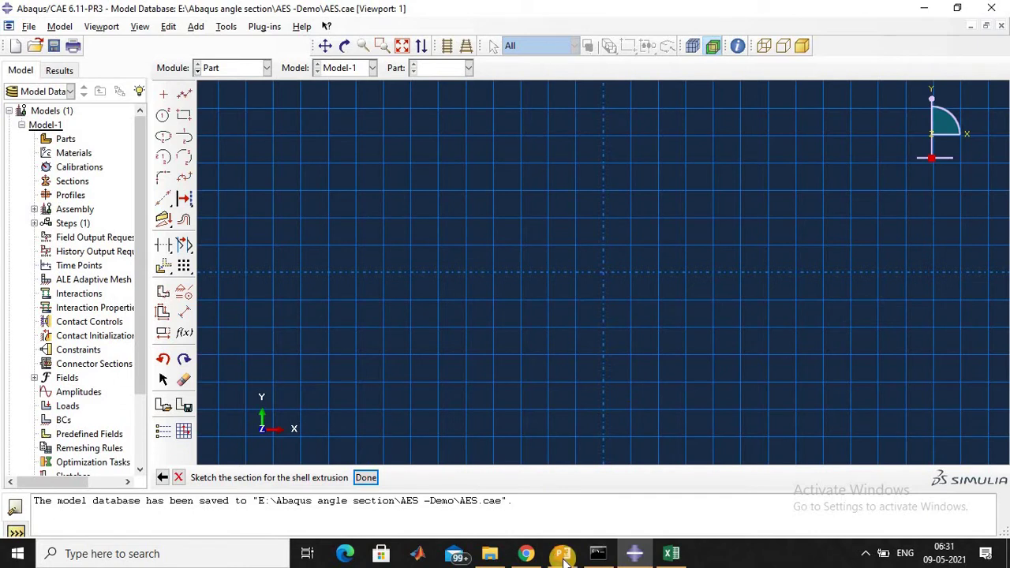
Look up the s2 section coordinates in the Excel workbook and place an isolated sketch point at 65,14.2 in Abaqus/CAE
{"action": "left_click", "coordinate": [671, 553]}
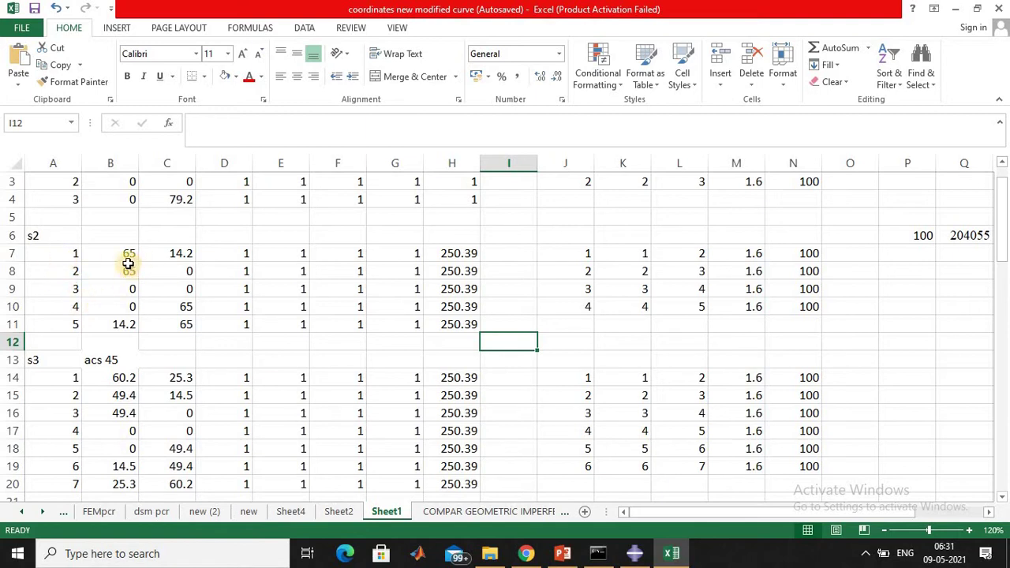
{"action": "left_click", "coordinate": [635, 556]}
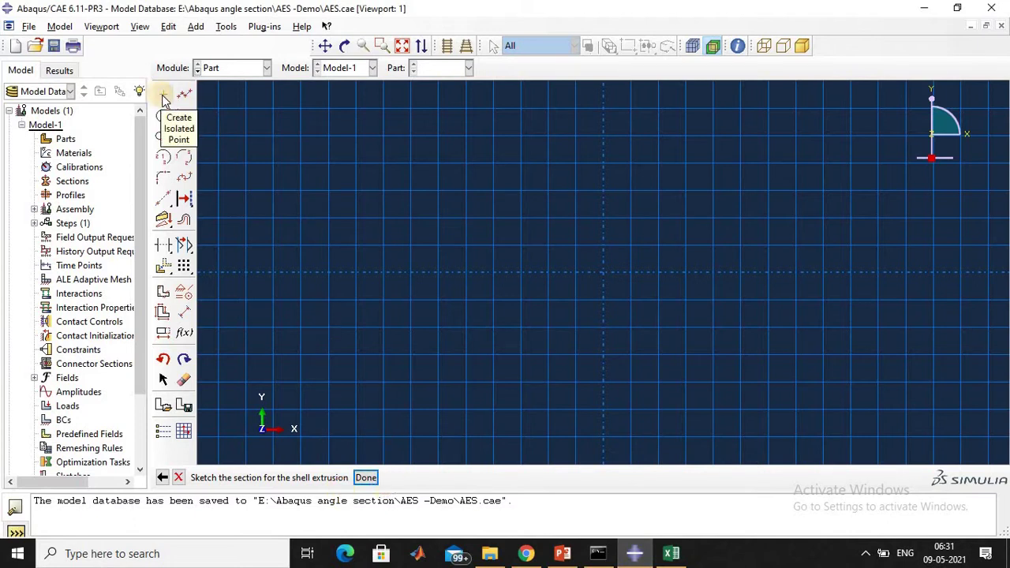
{"action": "left_click", "coordinate": [163, 96]}
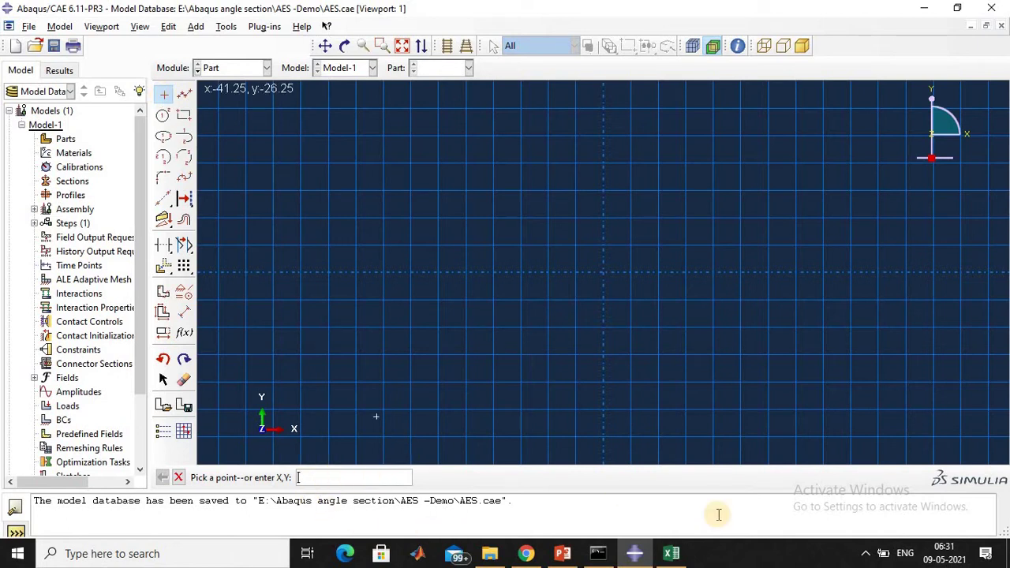
{"action": "left_click", "coordinate": [671, 557]}
{"action": "left_click", "coordinate": [674, 557]}
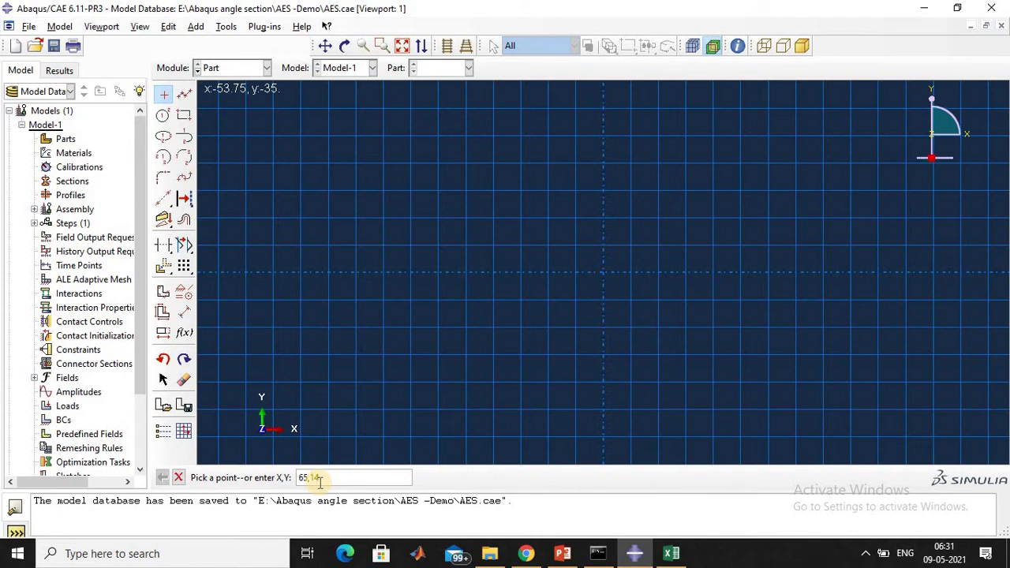
{"action": "key", "text": "BackSpace"}
{"action": "key", "text": "BackSpace"}
{"action": "key", "text": "BackSpace"}
{"action": "key", "text": "BackSpace"}
{"action": "key", "text": "BackSpace"}
{"action": "left_click", "coordinate": [674, 557]}
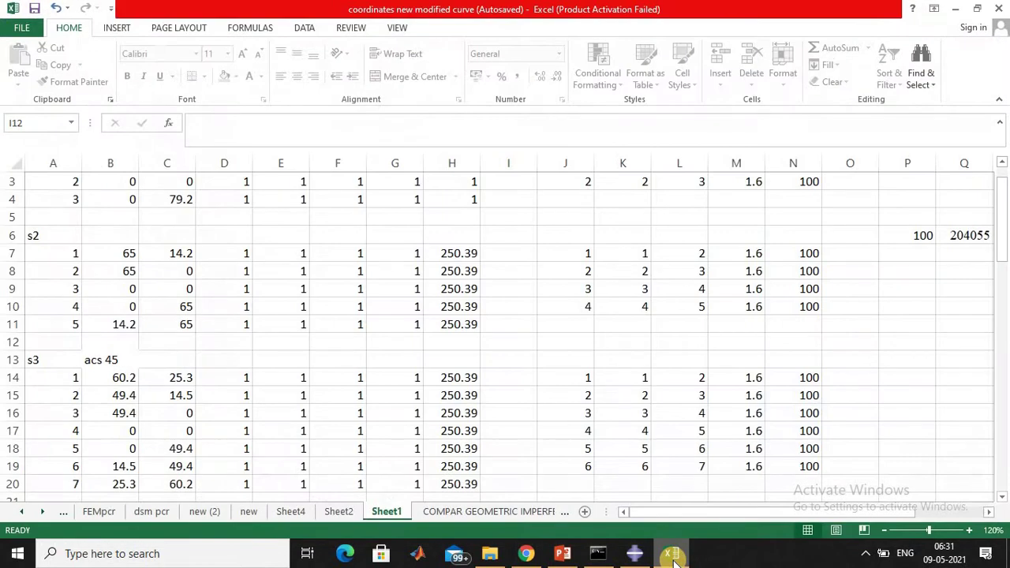
{"action": "left_click", "coordinate": [672, 556]}
Add isolated sketch points at 65,0 and 0,0, checking the s2 coordinates in the Excel workbook
{"action": "left_click", "coordinate": [309, 471]}
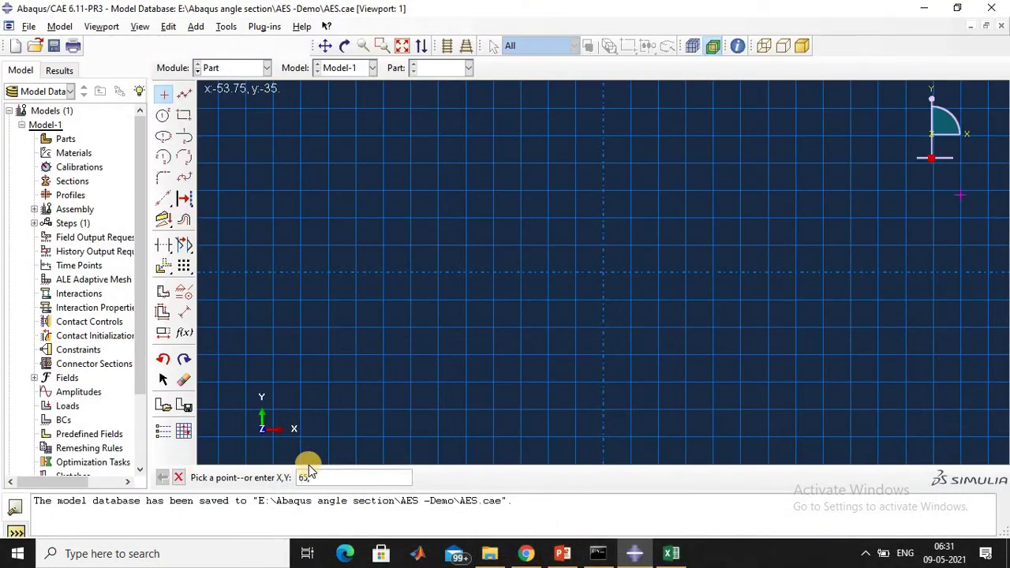
{"action": "type", "text": "65,"}
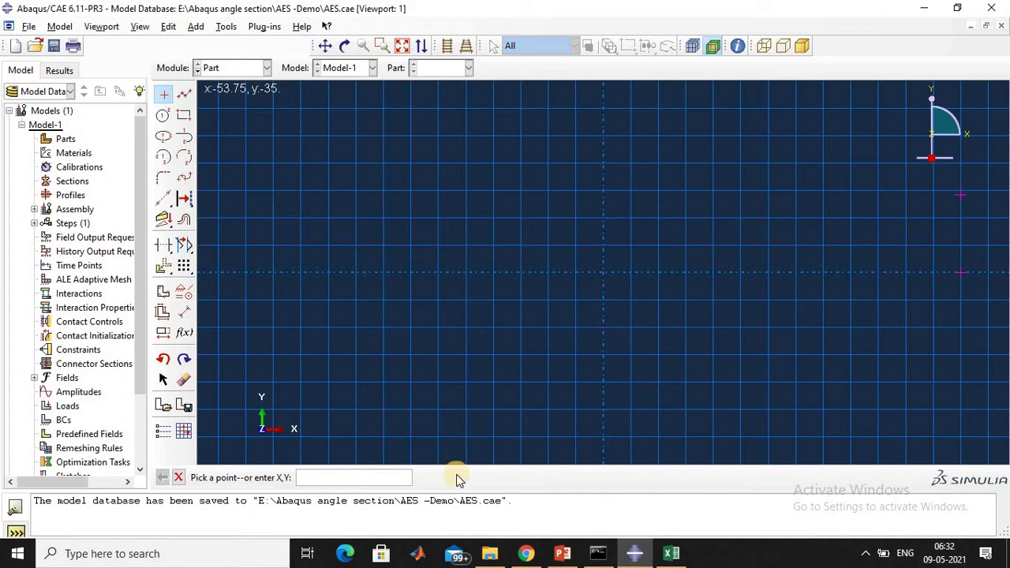
{"action": "left_click", "coordinate": [671, 553]}
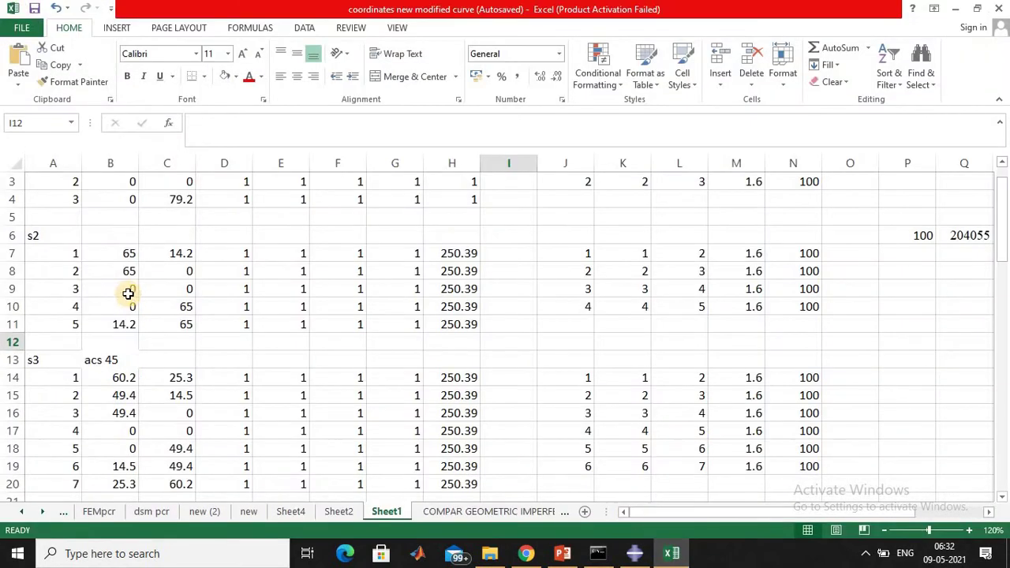
{"action": "left_click", "coordinate": [959, 10]}
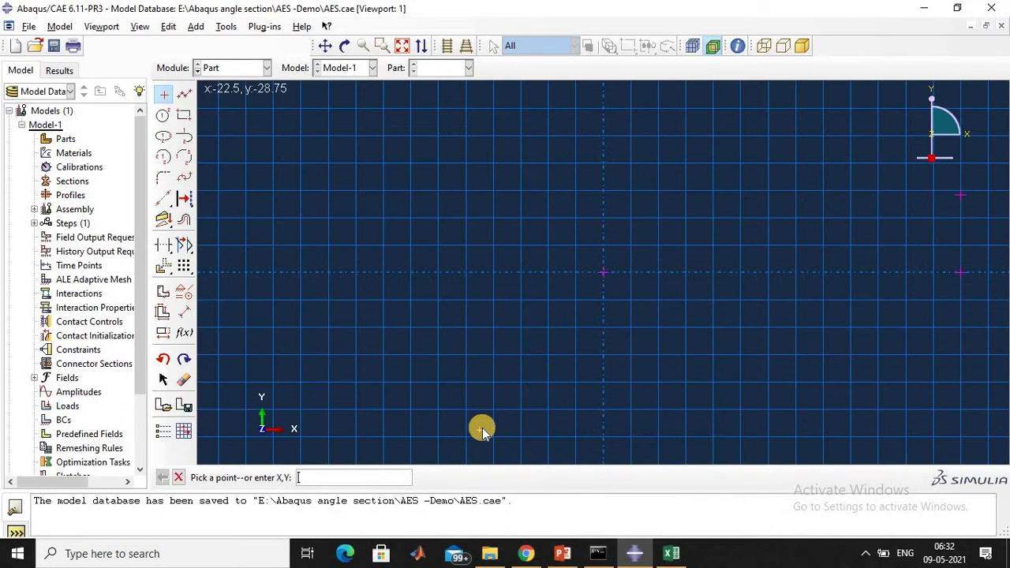
Add the last two isolated points of the s2 section at 0,65 and 14.2,65, checking their coordinates in the Excel workbook
{"action": "left_click", "coordinate": [671, 552]}
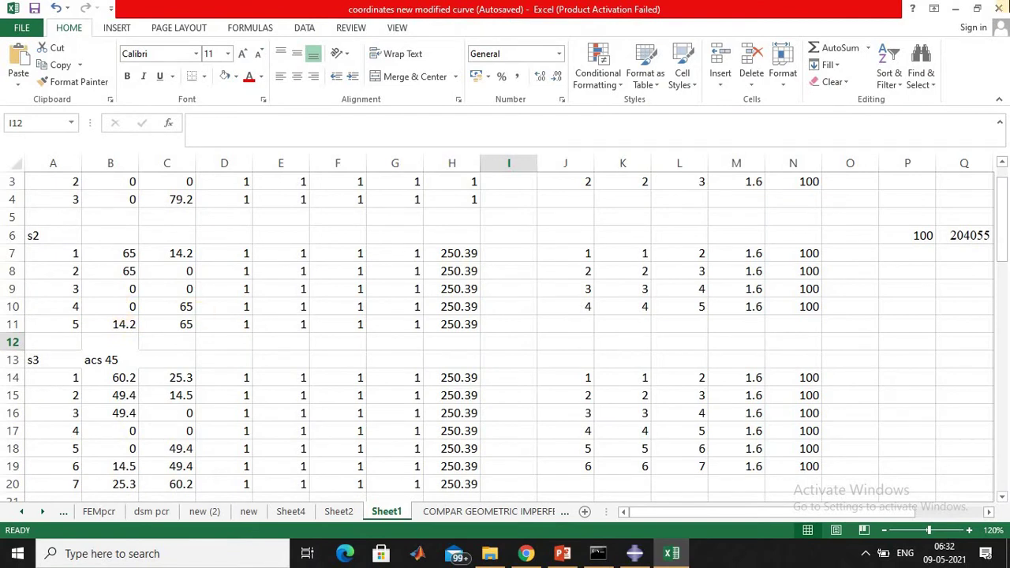
{"action": "left_click", "coordinate": [954, 9]}
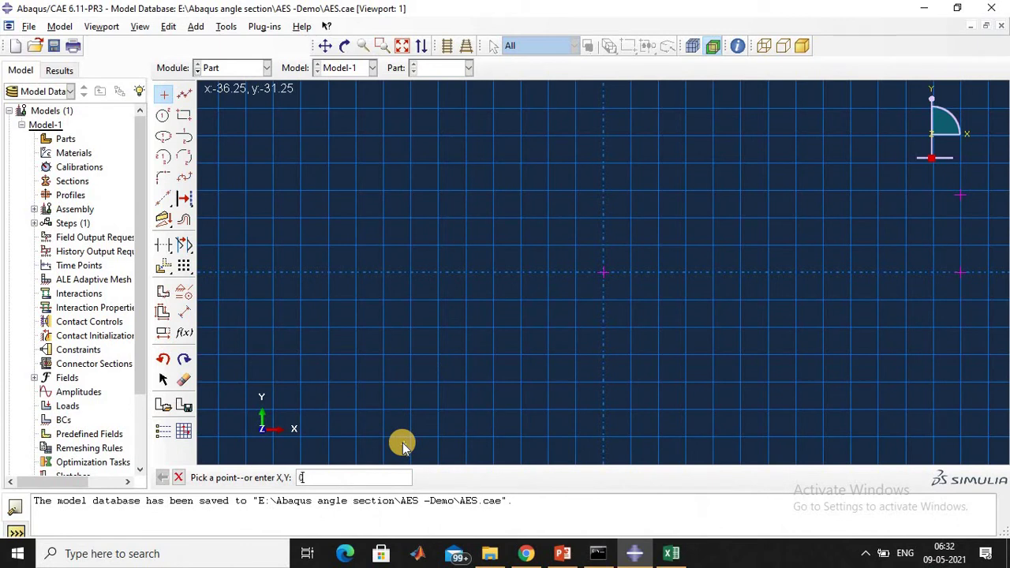
{"action": "key", "text": "BackSpace"}
{"action": "key", "text": "BackSpace"}
{"action": "key", "text": "BackSpace"}
{"action": "key", "text": "BackSpace"}
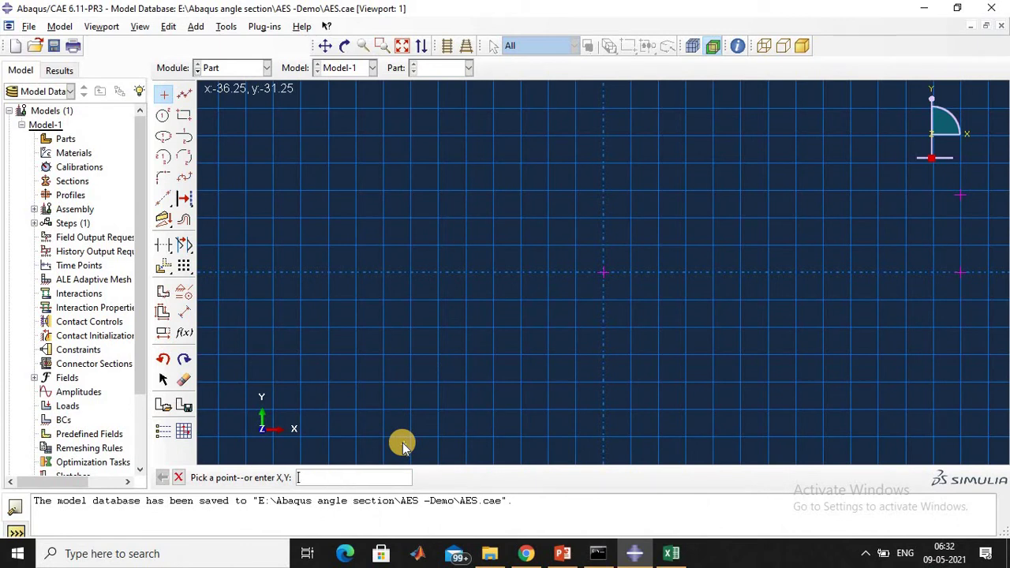
{"action": "left_click", "coordinate": [671, 553]}
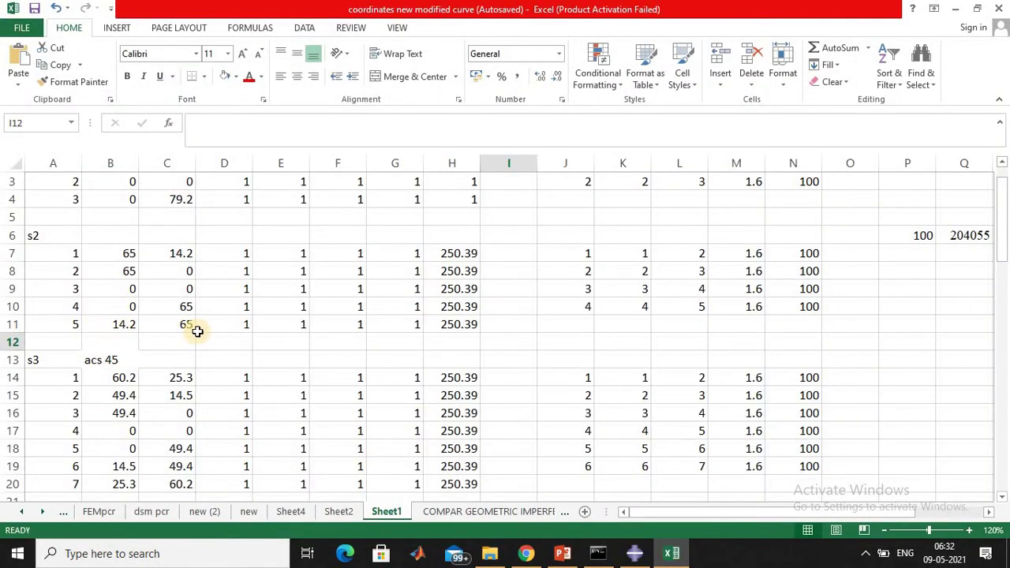
{"action": "left_click", "coordinate": [954, 9]}
{"action": "type", "text": "14.2,"}
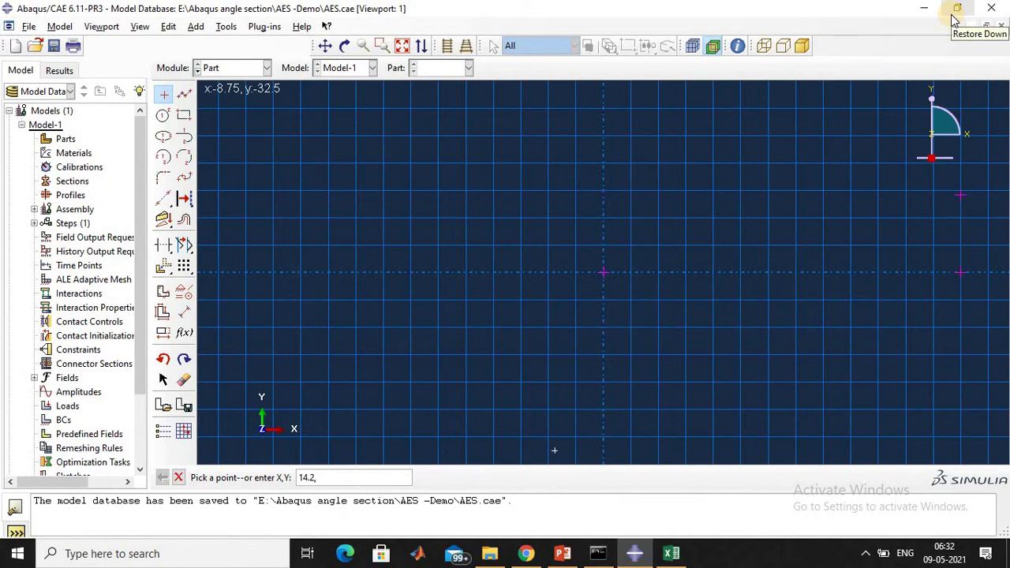
{"action": "key", "text": "Return"}
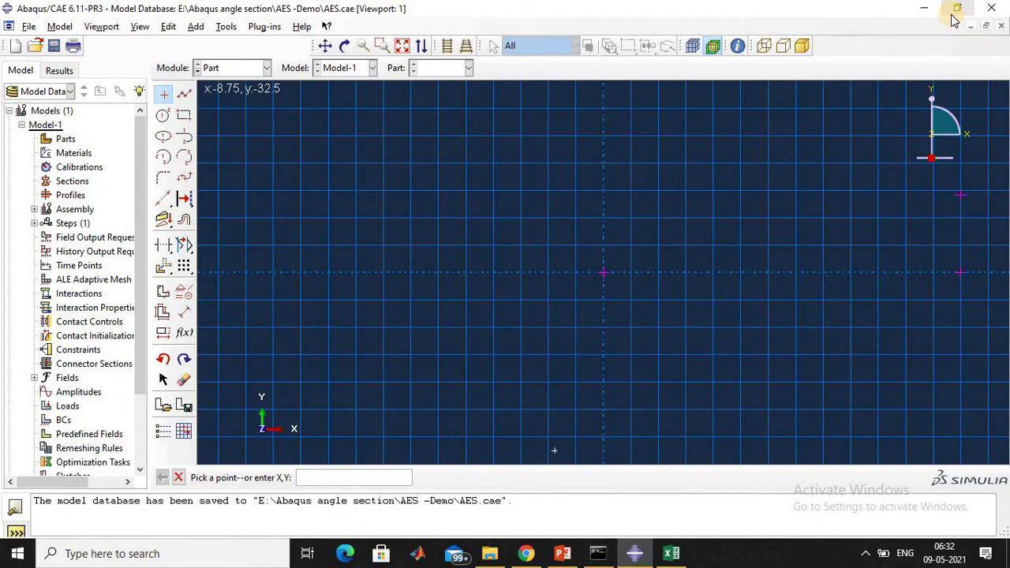
Connect the five points with lines running from 14.2,65 through 0,65, 0,0 and 65,0 to 65,14.2
{"action": "left_click", "coordinate": [402, 45]}
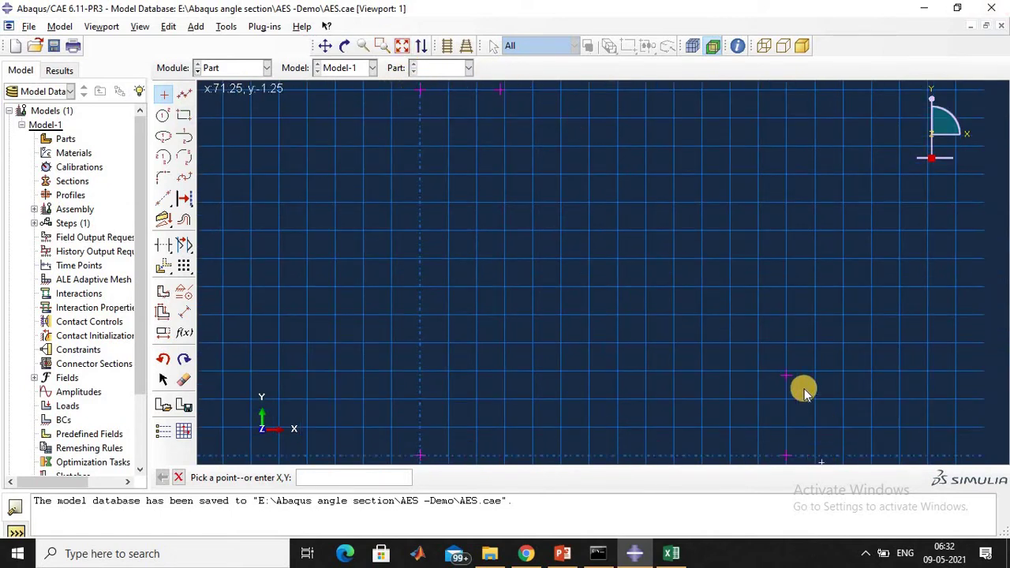
{"action": "left_click", "coordinate": [184, 95]}
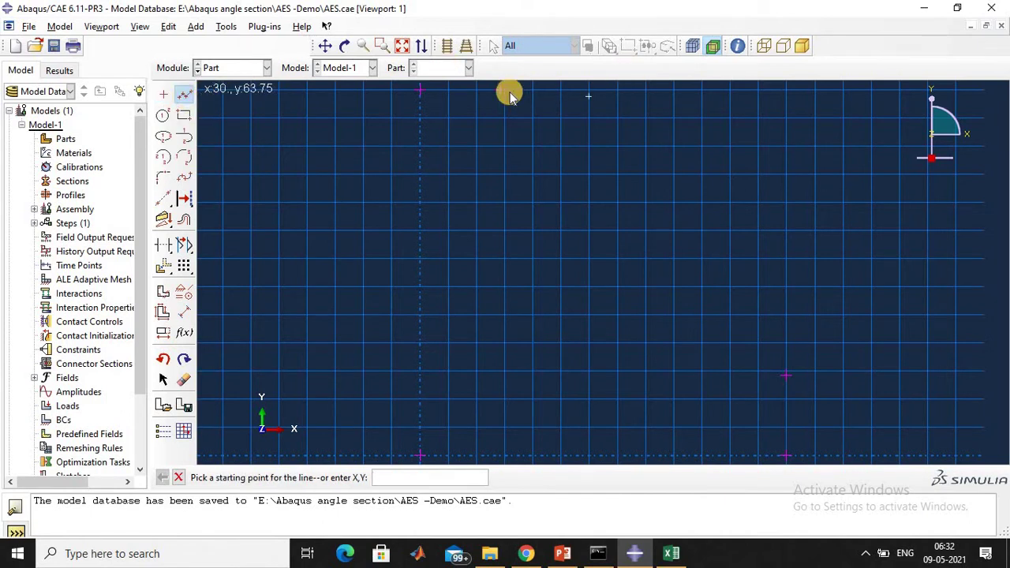
{"action": "left_click", "coordinate": [420, 90]}
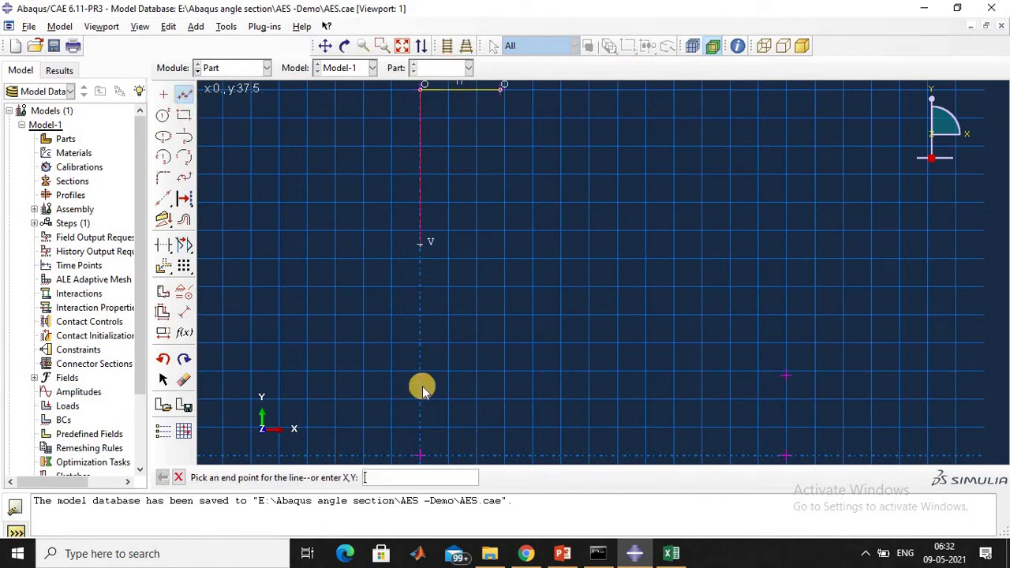
{"action": "left_click", "coordinate": [425, 455]}
{"action": "left_click", "coordinate": [789, 457]}
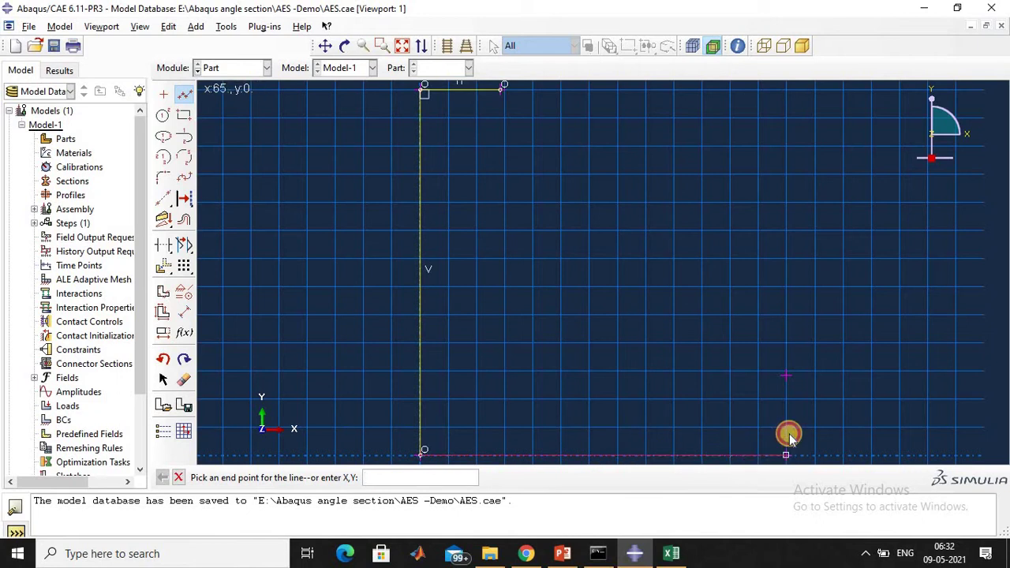
{"action": "left_click", "coordinate": [785, 374]}
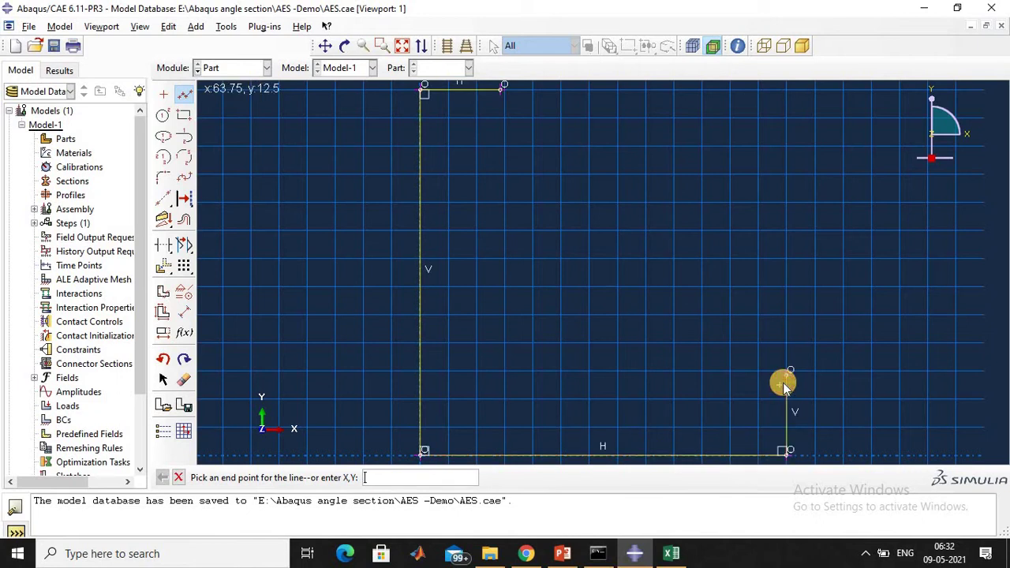
{"action": "left_click", "coordinate": [188, 94]}
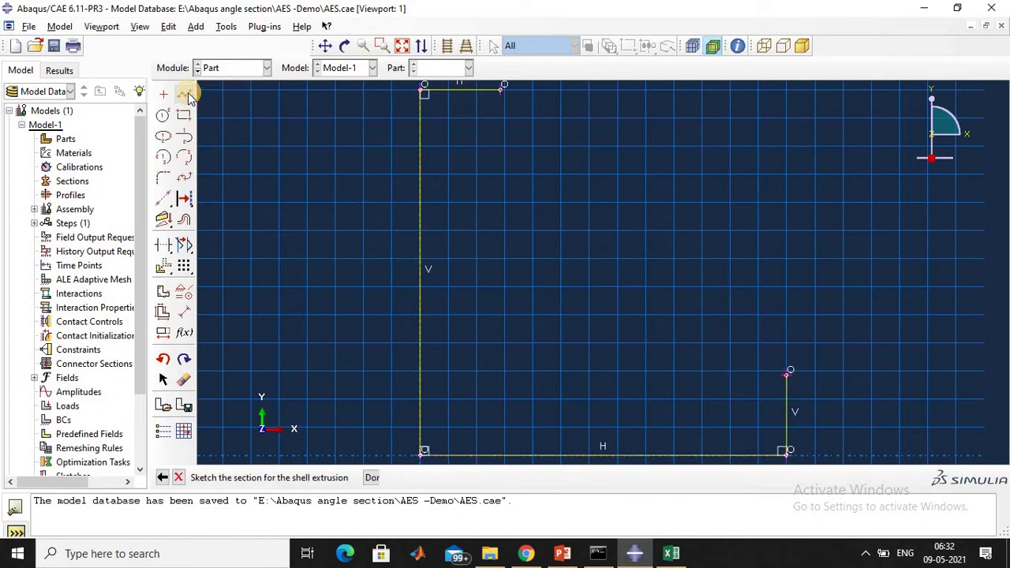
Finish the lipped angle section sketch and extrude it as a blind shell with the member's length as depth
{"action": "left_click", "coordinate": [366, 478]}
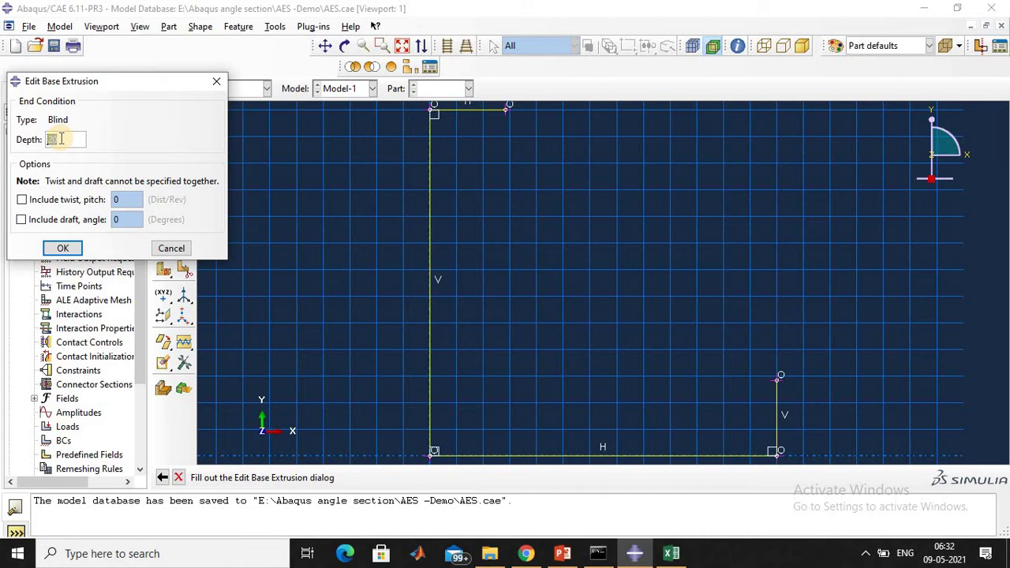
{"action": "type", "text": "0"}
{"action": "left_click", "coordinate": [61, 248]}
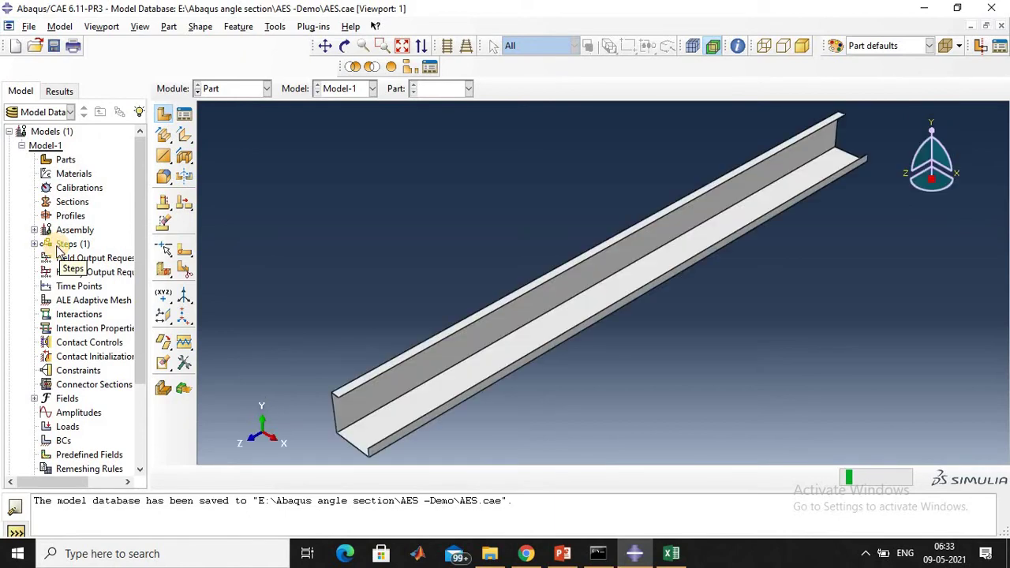
In the Property module, create a material with isotropic elasticity, Young's modulus 2e5 and Poisson's ratio 0.3
{"action": "left_click", "coordinate": [232, 89]}
{"action": "left_click", "coordinate": [230, 120]}
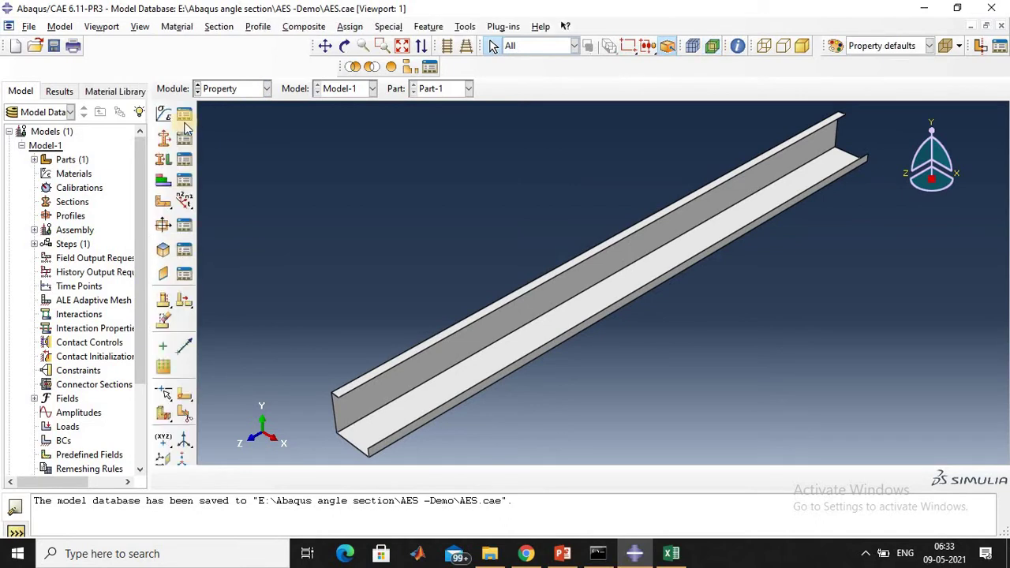
{"action": "left_click", "coordinate": [164, 115]}
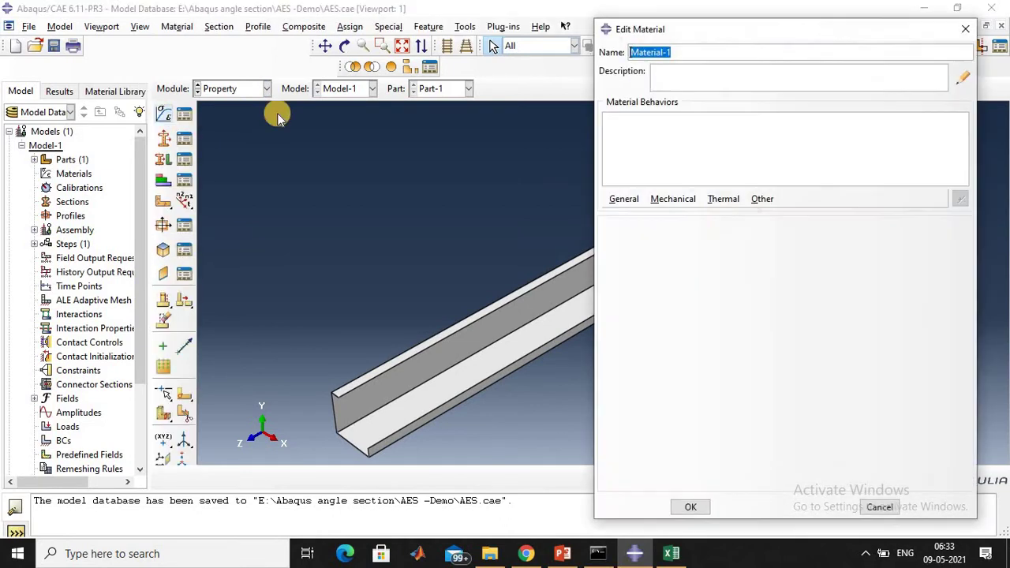
{"action": "left_click", "coordinate": [674, 202]}
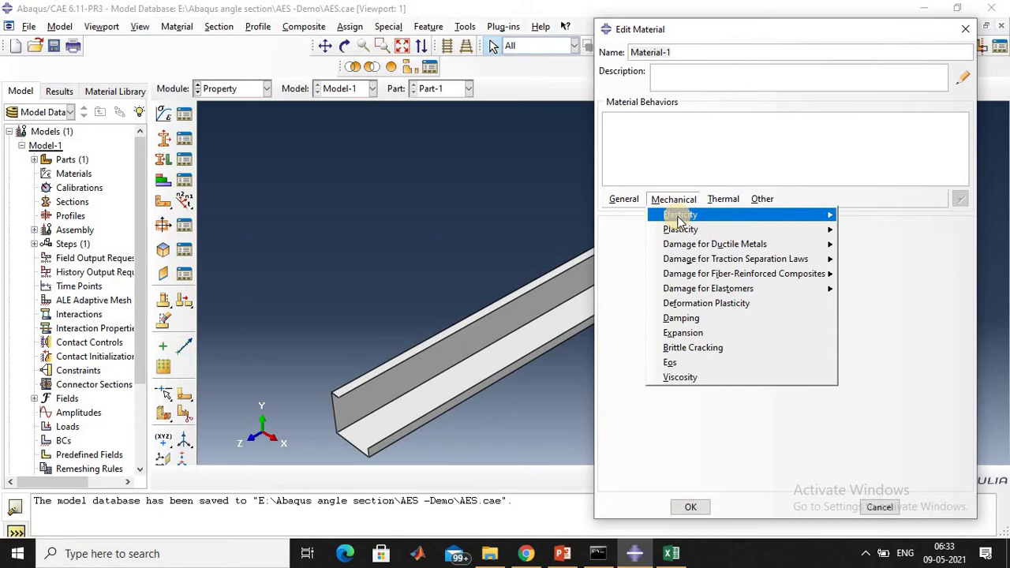
{"action": "mouse_move", "coordinate": [686, 215]}
{"action": "left_click", "coordinate": [868, 217]}
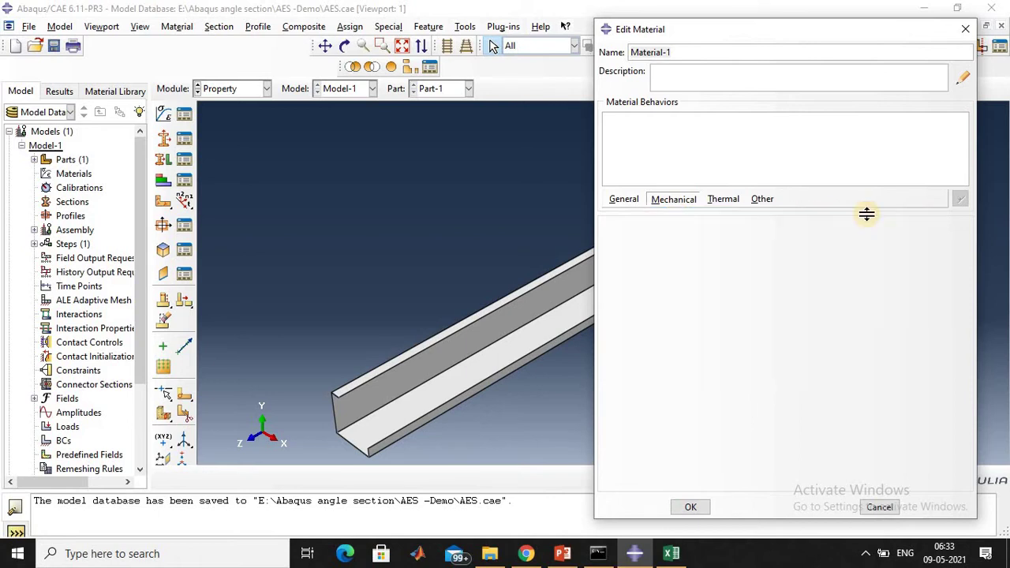
{"action": "left_click", "coordinate": [658, 400]}
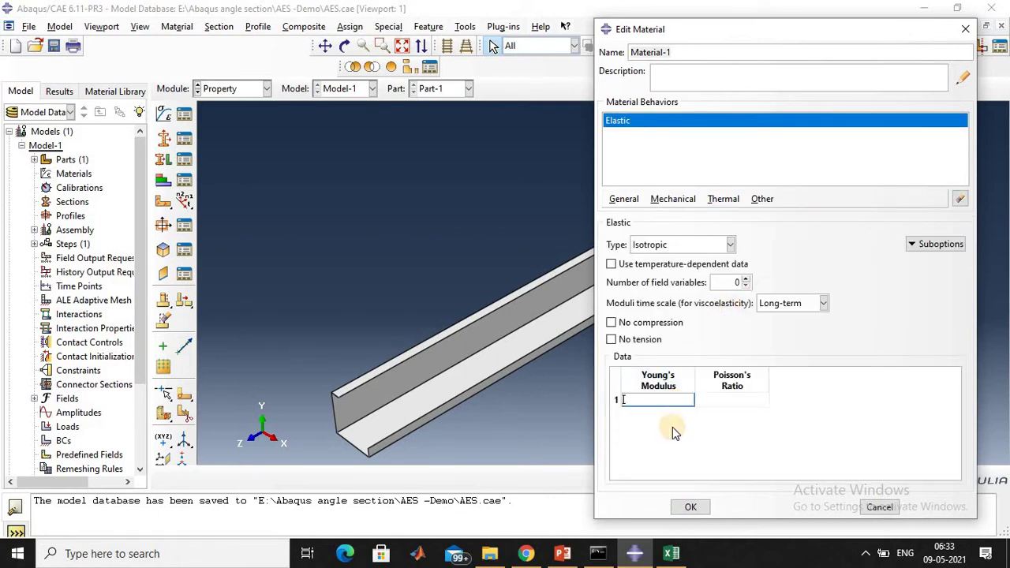
{"action": "left_click", "coordinate": [717, 400]}
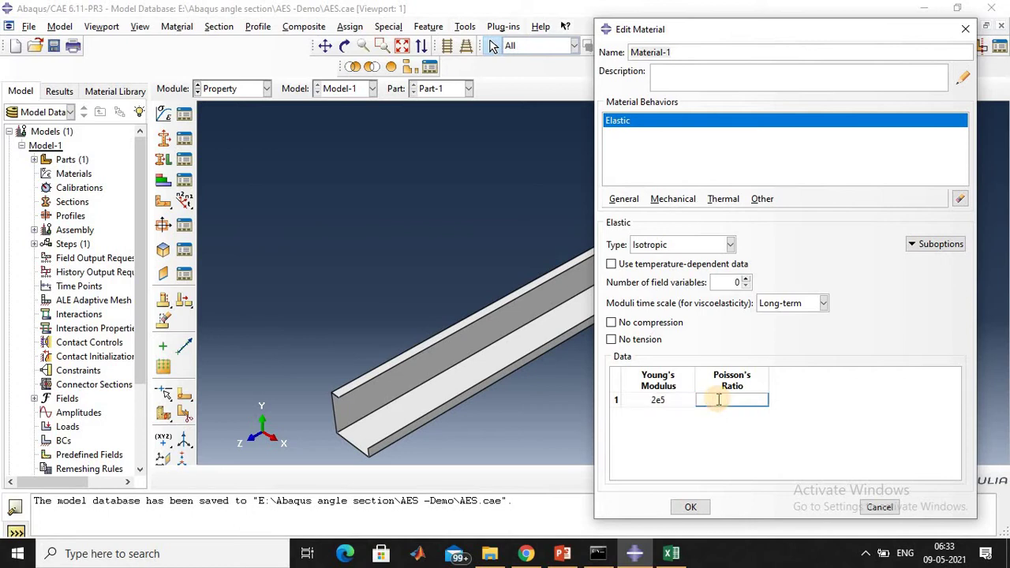
{"action": "type", "text": "0.3"}
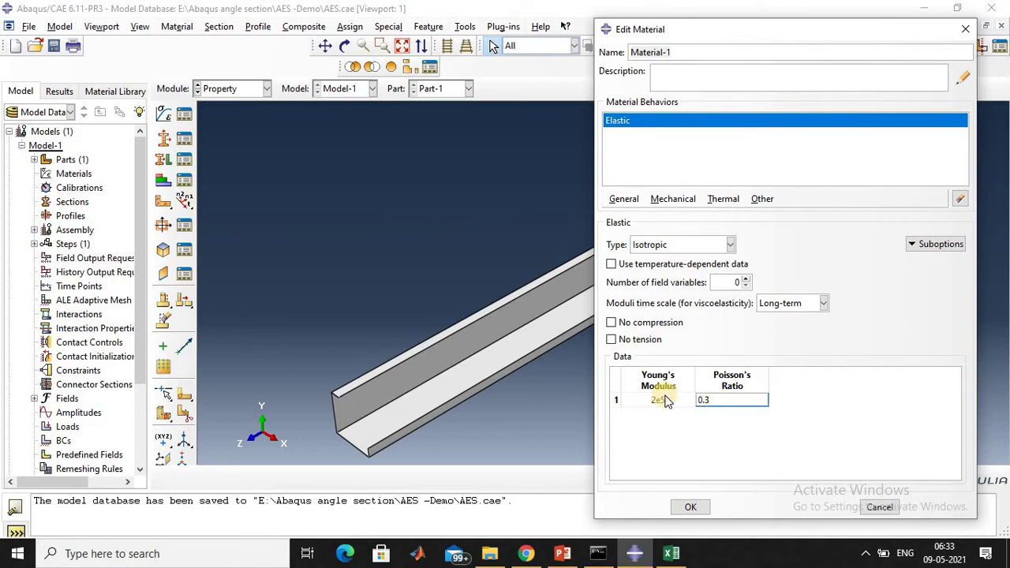
Add isotropic-hardening plasticity with a yield stress of 250 and its plastic strain to the material, and save the material
{"action": "left_click", "coordinate": [671, 198]}
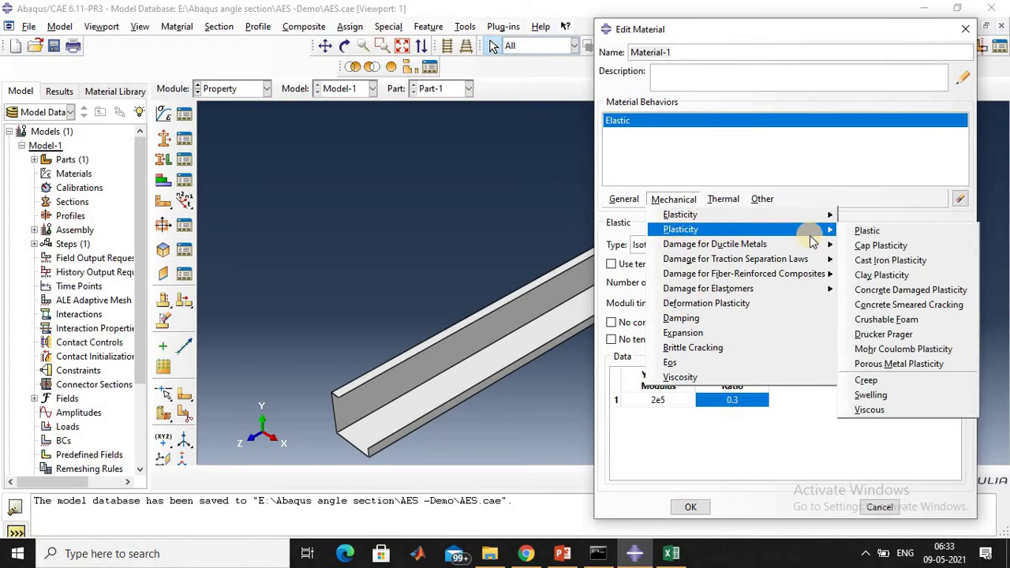
{"action": "mouse_move", "coordinate": [817, 229]}
{"action": "left_click", "coordinate": [853, 230]}
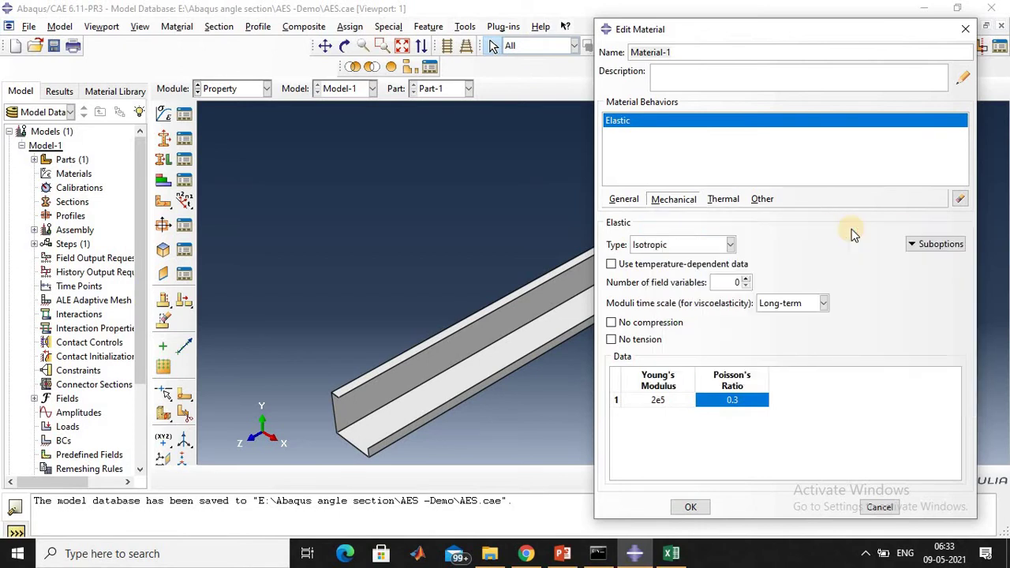
{"action": "double_click", "coordinate": [658, 362]}
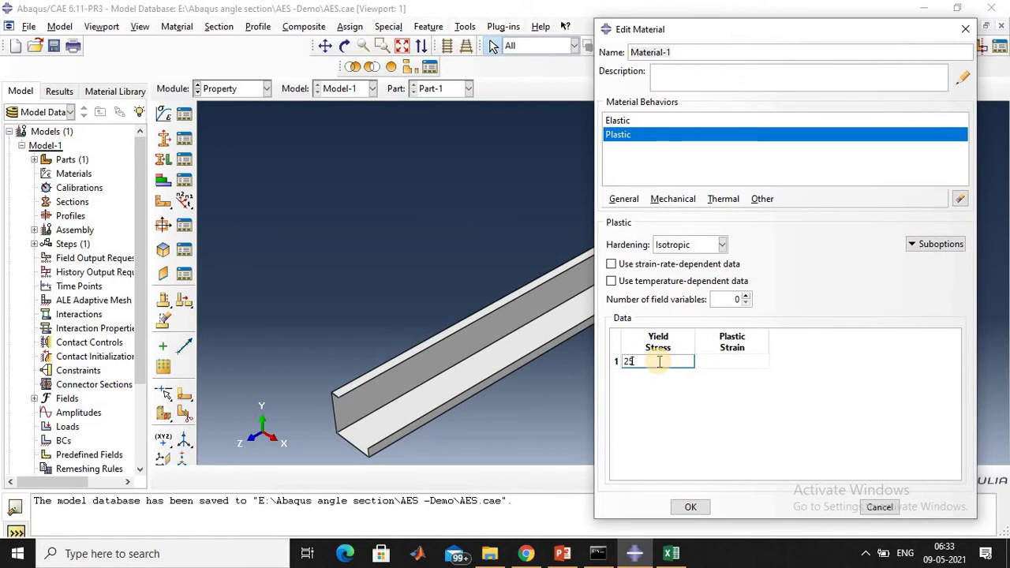
{"action": "double_click", "coordinate": [731, 362]}
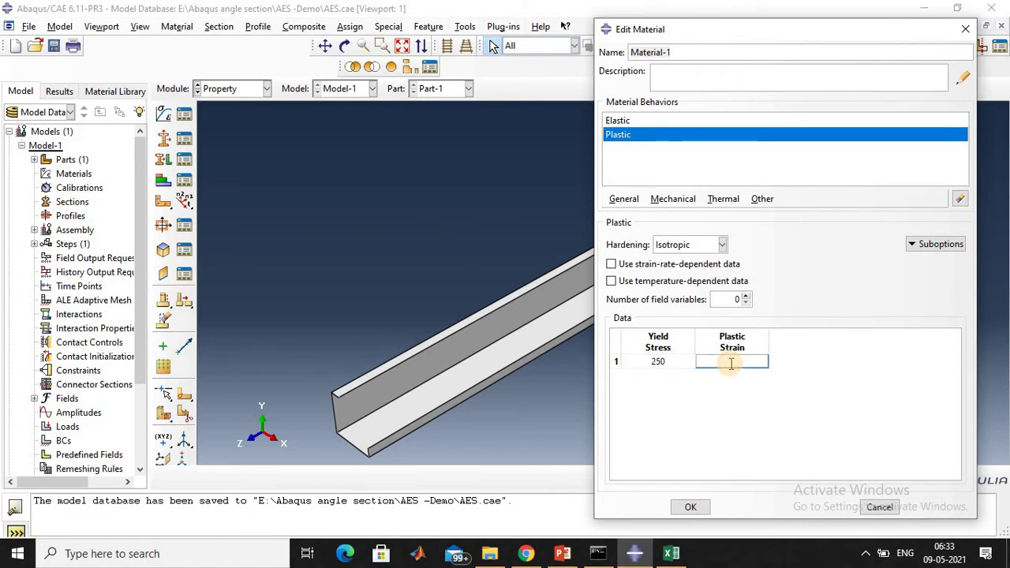
{"action": "left_click", "coordinate": [692, 508]}
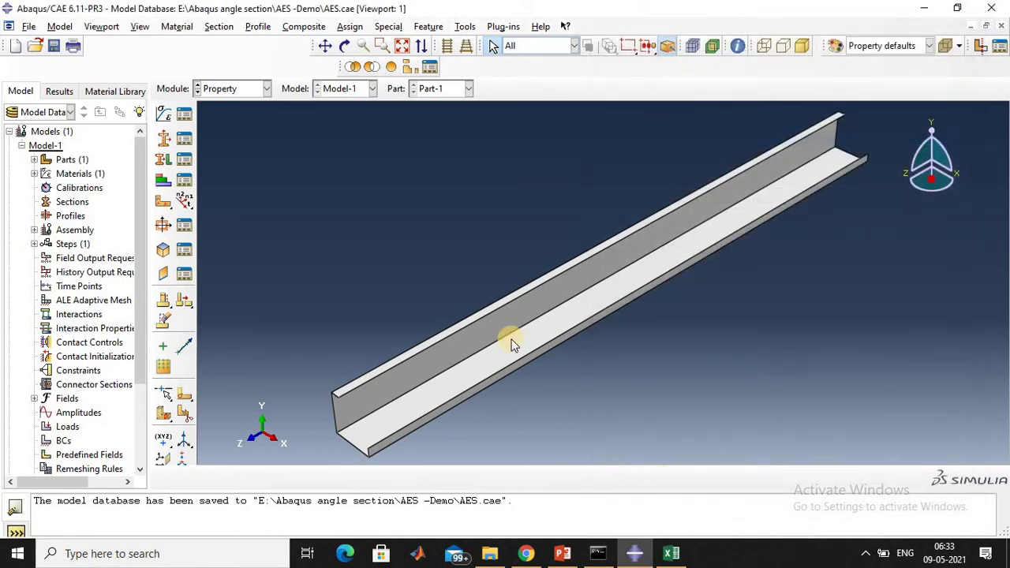
Create a homogeneous shell section using Material-1 and enter its shell thickness
{"action": "left_click", "coordinate": [166, 141]}
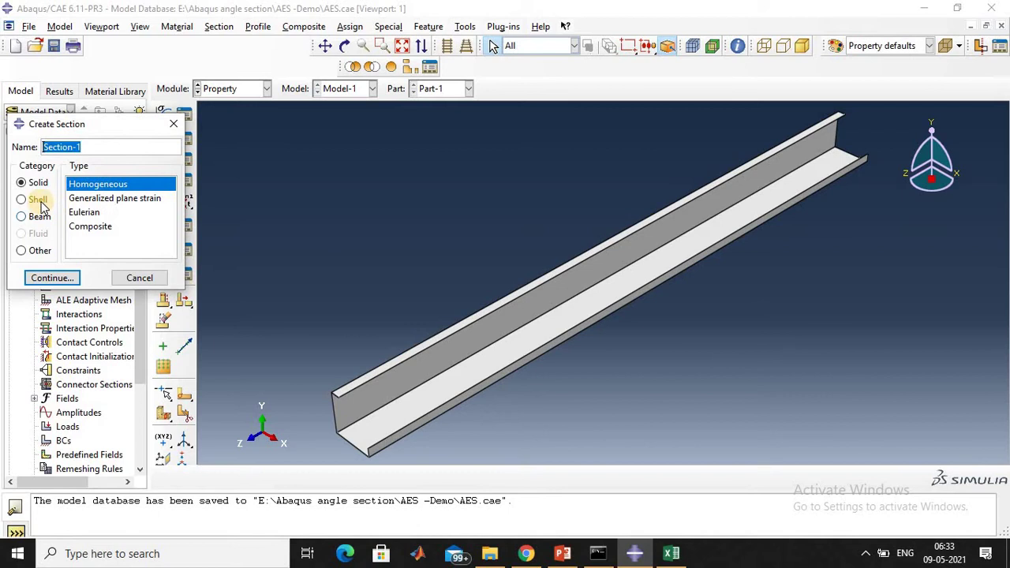
{"action": "left_click", "coordinate": [40, 200]}
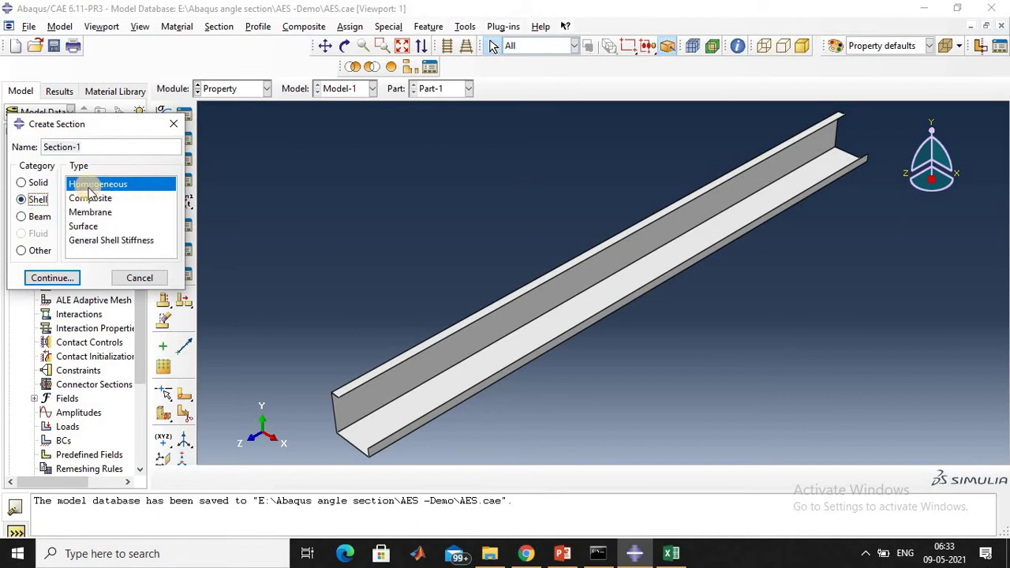
{"action": "left_click", "coordinate": [54, 279]}
{"action": "left_click", "coordinate": [225, 197]}
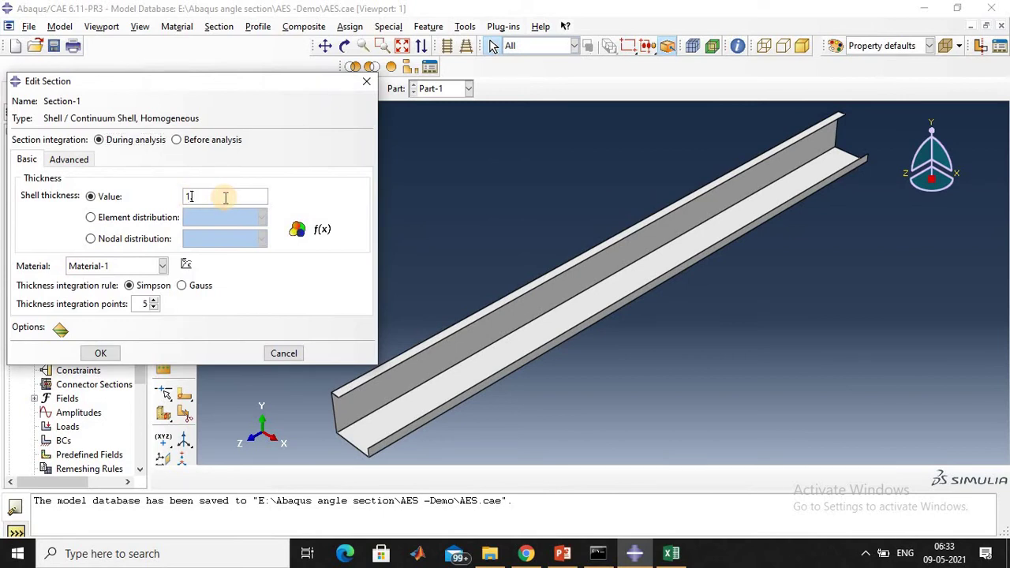
{"action": "left_click", "coordinate": [100, 353]}
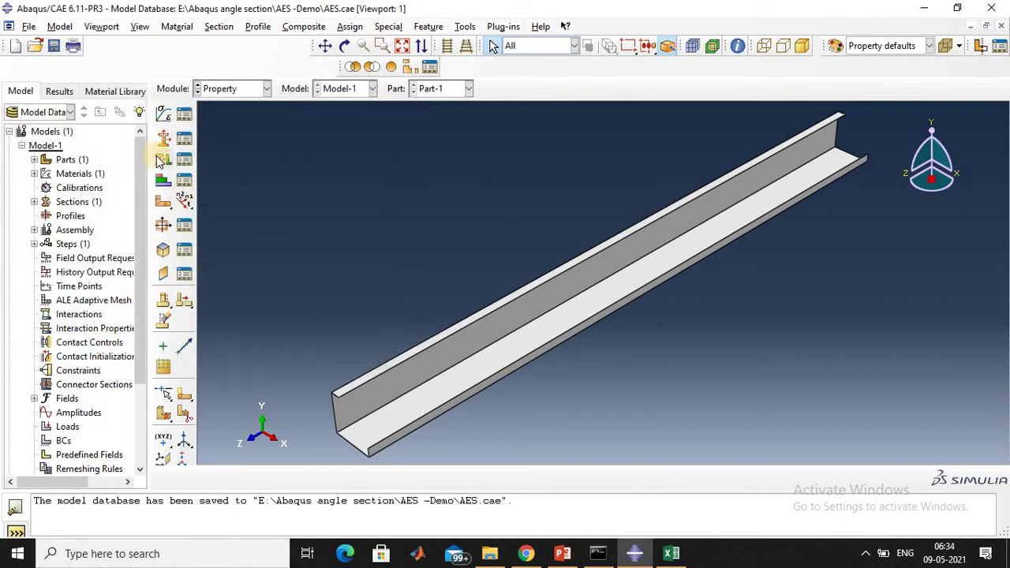
Assign the homogeneous shell section to all faces of the lipped angle part
{"action": "left_click", "coordinate": [163, 159]}
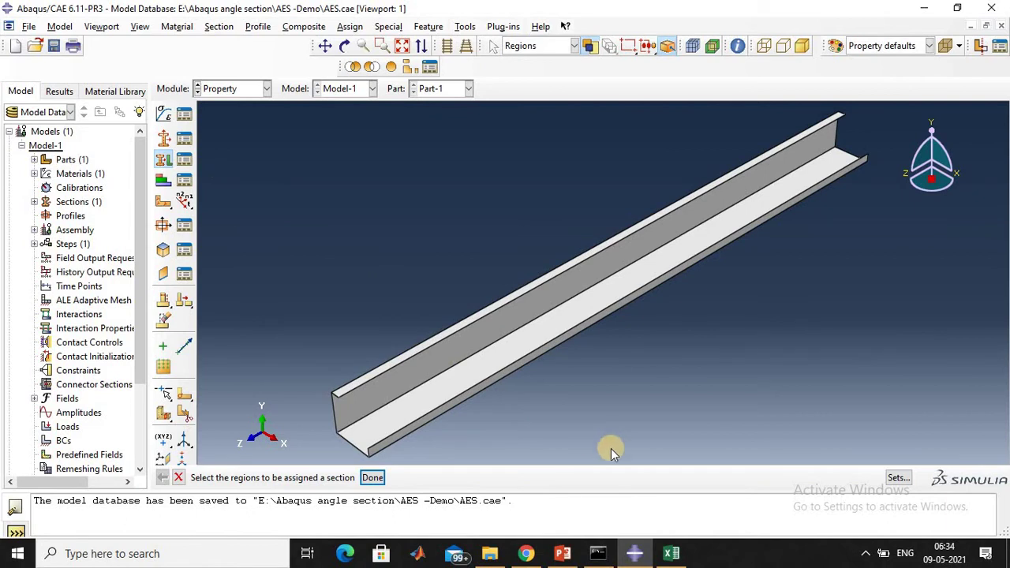
{"action": "left_click_drag", "start_coordinate": [606, 429], "coordinate": [419, 248]}
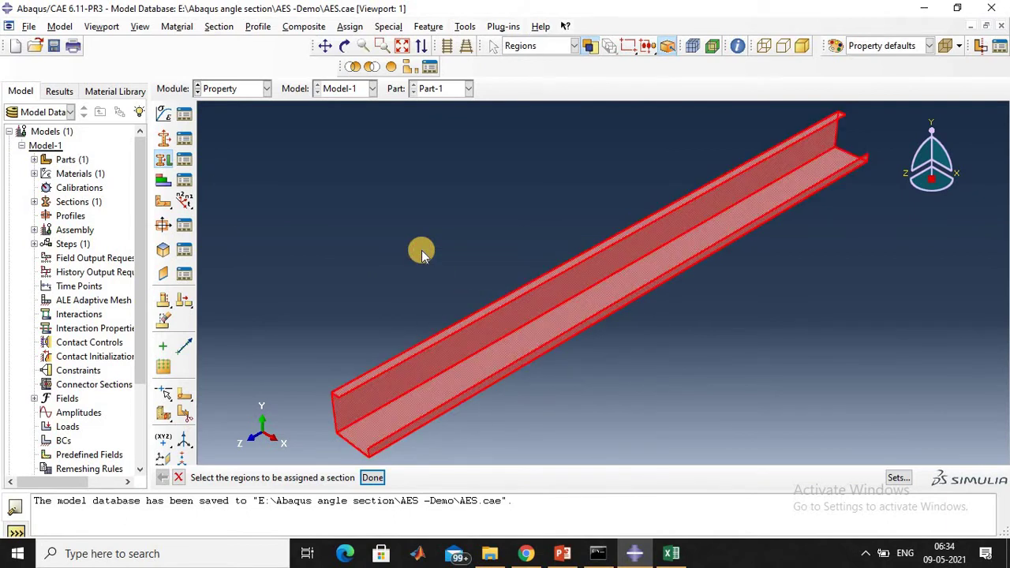
{"action": "left_click", "coordinate": [372, 477]}
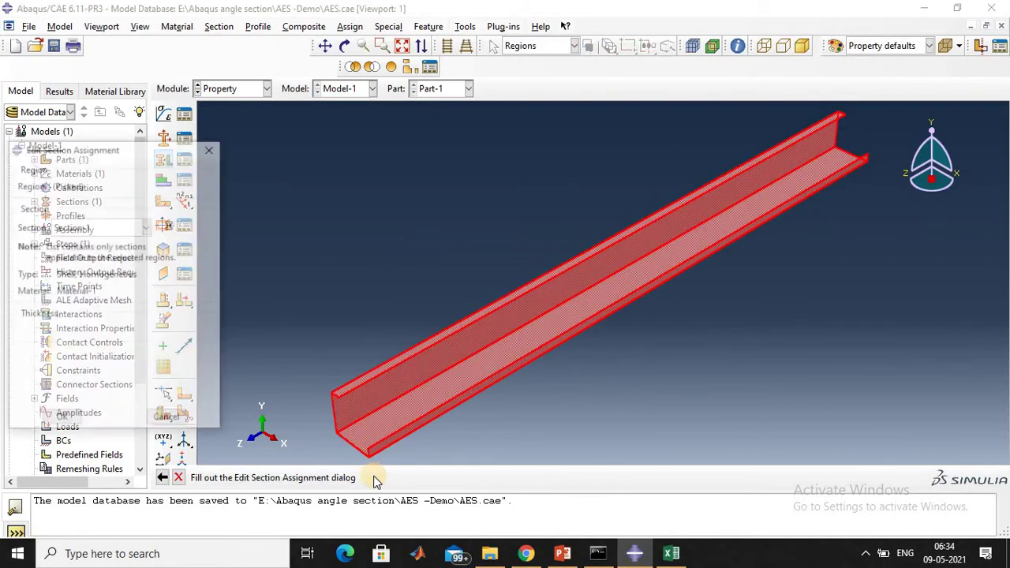
{"action": "left_click", "coordinate": [65, 419]}
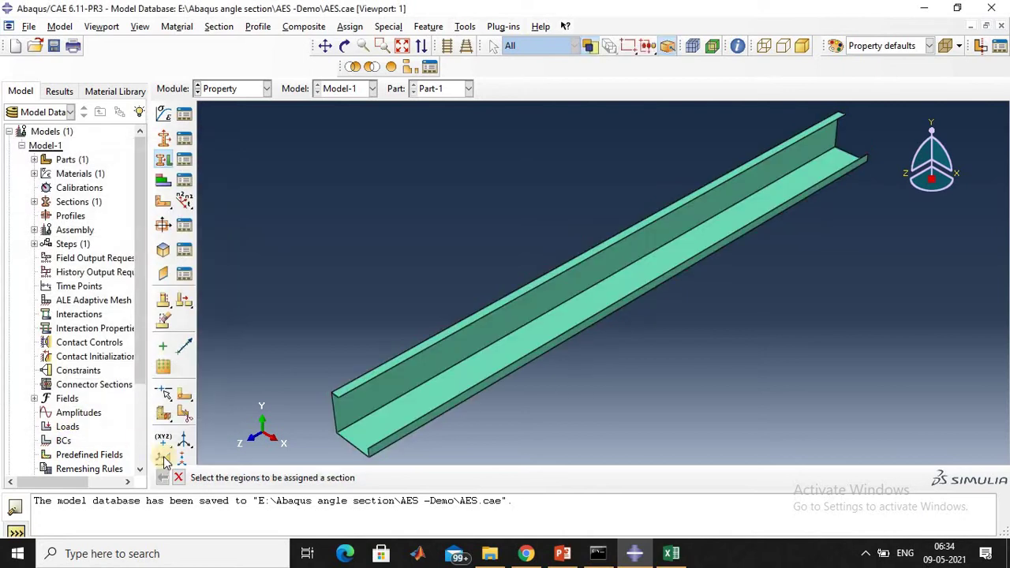
{"action": "left_click", "coordinate": [177, 477]}
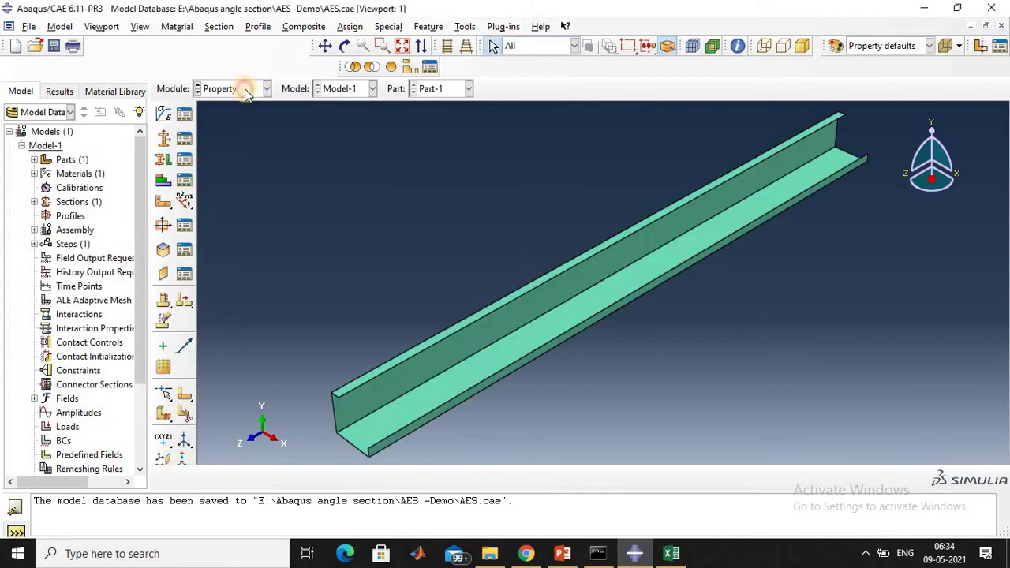
In the Assembly module, create an independent (mesh on instance) instance of Part-1
{"action": "left_click", "coordinate": [244, 89]}
{"action": "left_click", "coordinate": [225, 132]}
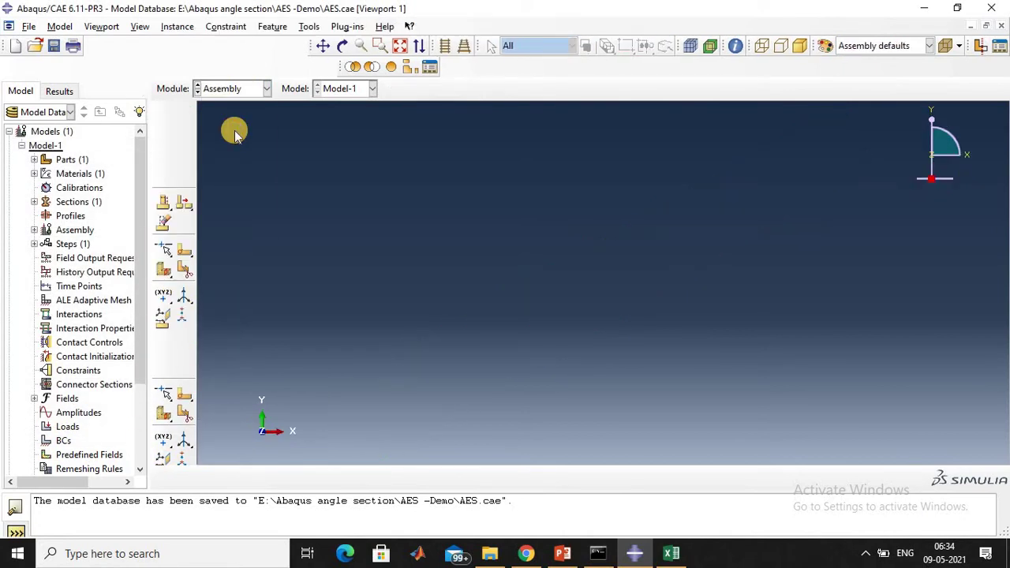
{"action": "left_click", "coordinate": [163, 113]}
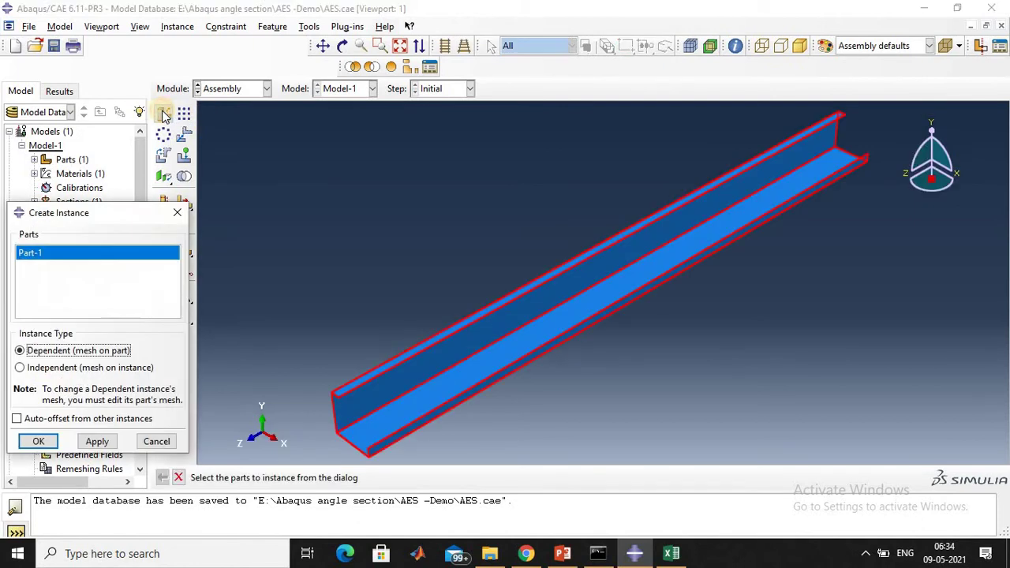
{"action": "left_click", "coordinate": [22, 368]}
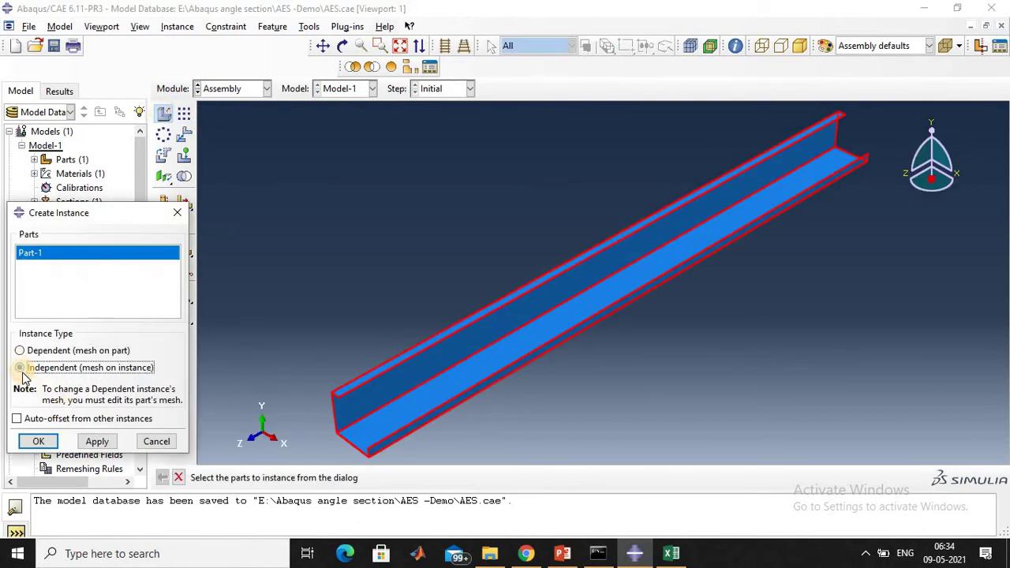
{"action": "left_click", "coordinate": [39, 442]}
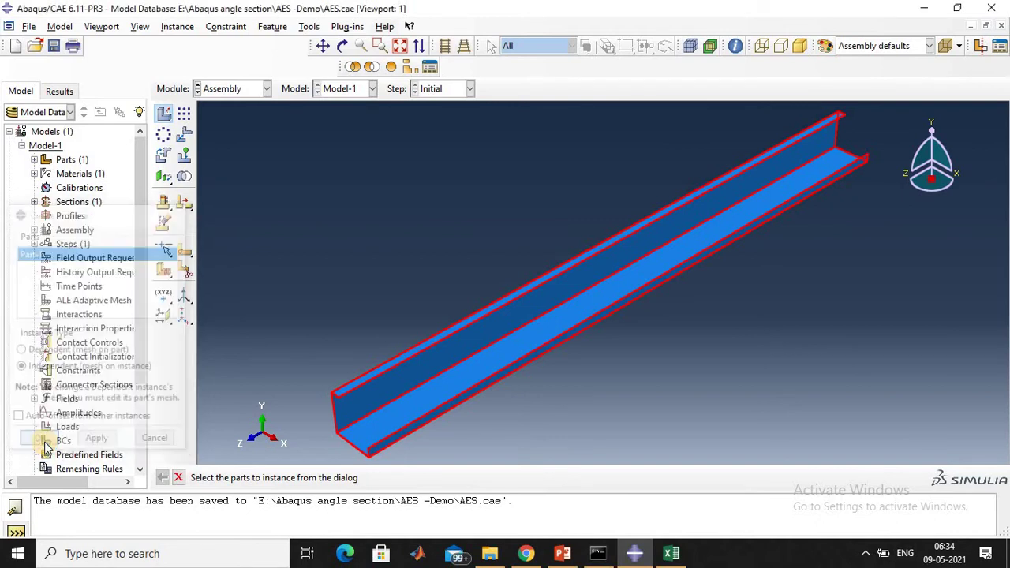
In the Interaction module, create a reference point at 19.8,19.8,0 on the far end of the member
{"action": "left_click", "coordinate": [241, 90]}
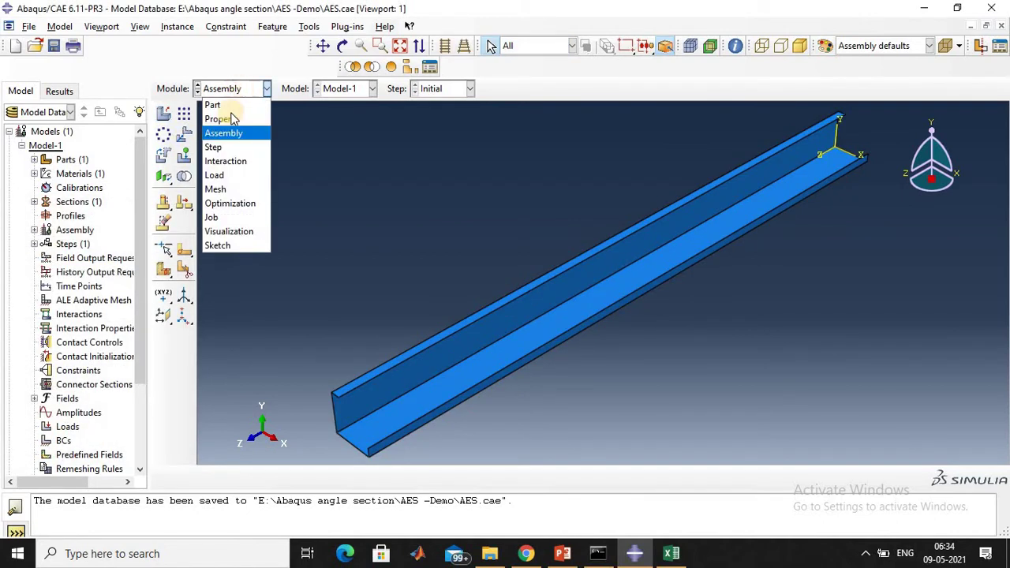
{"action": "left_click", "coordinate": [224, 161]}
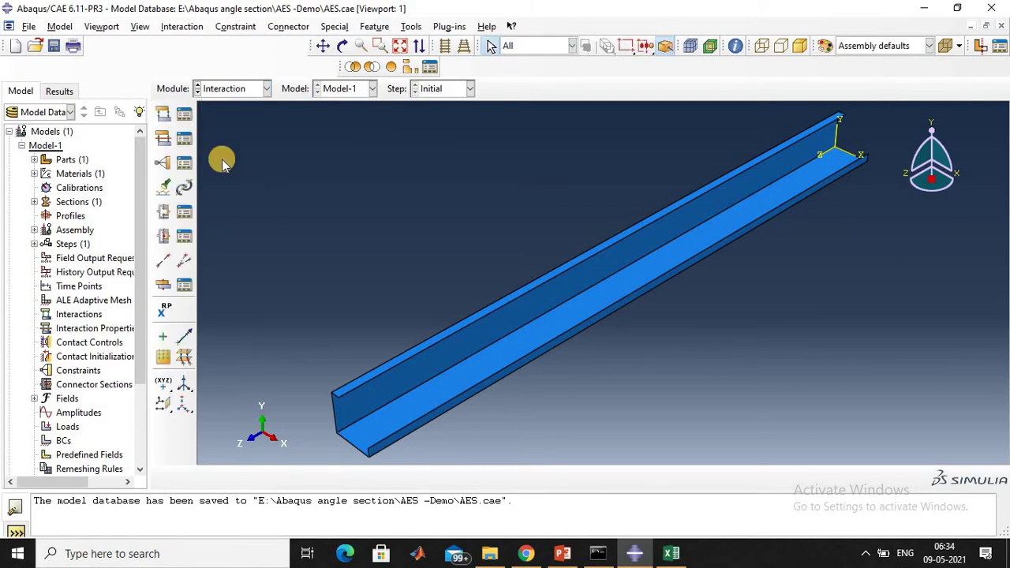
{"action": "left_click", "coordinate": [334, 425]}
{"action": "left_click", "coordinate": [864, 148]}
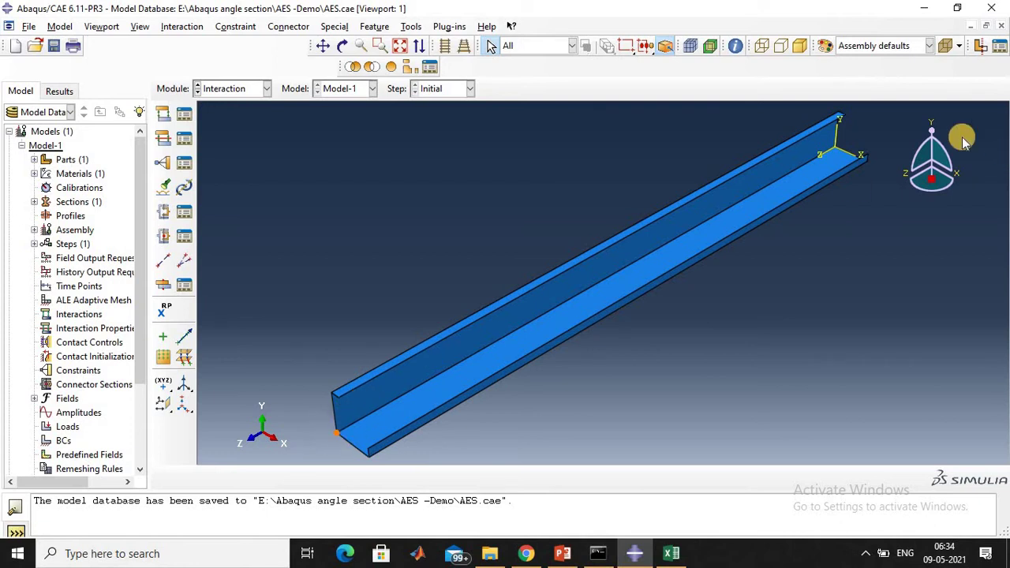
{"action": "left_click", "coordinate": [165, 315]}
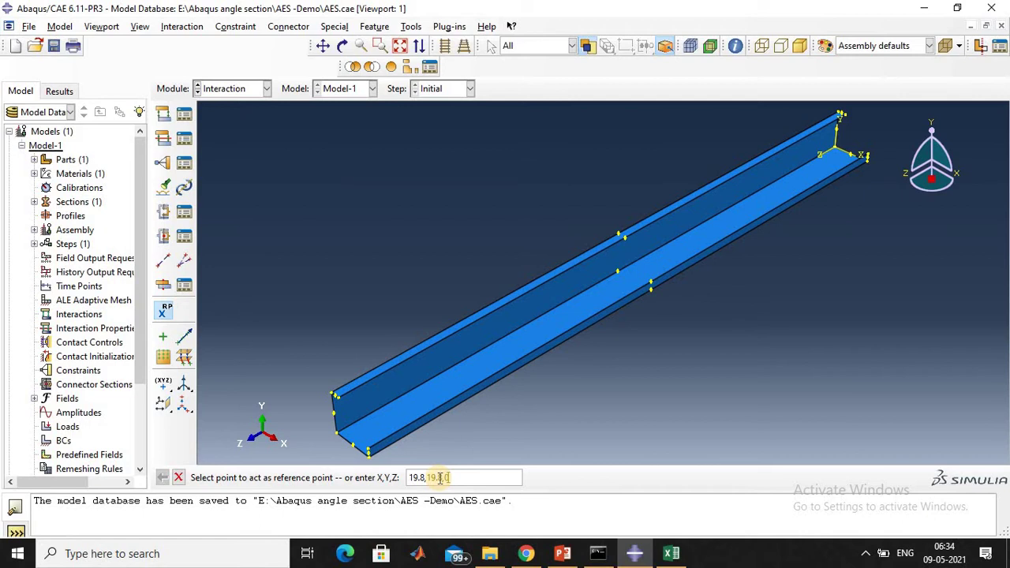
{"action": "left_click", "coordinate": [843, 141]}
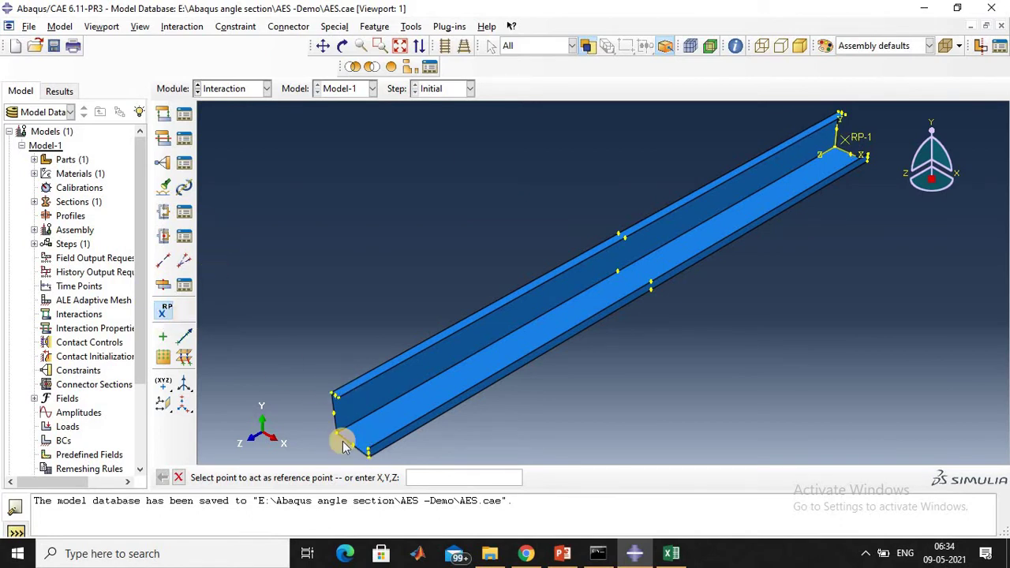
Create a second reference point inside the angle section at the near end of the member
{"action": "left_click", "coordinate": [166, 313]}
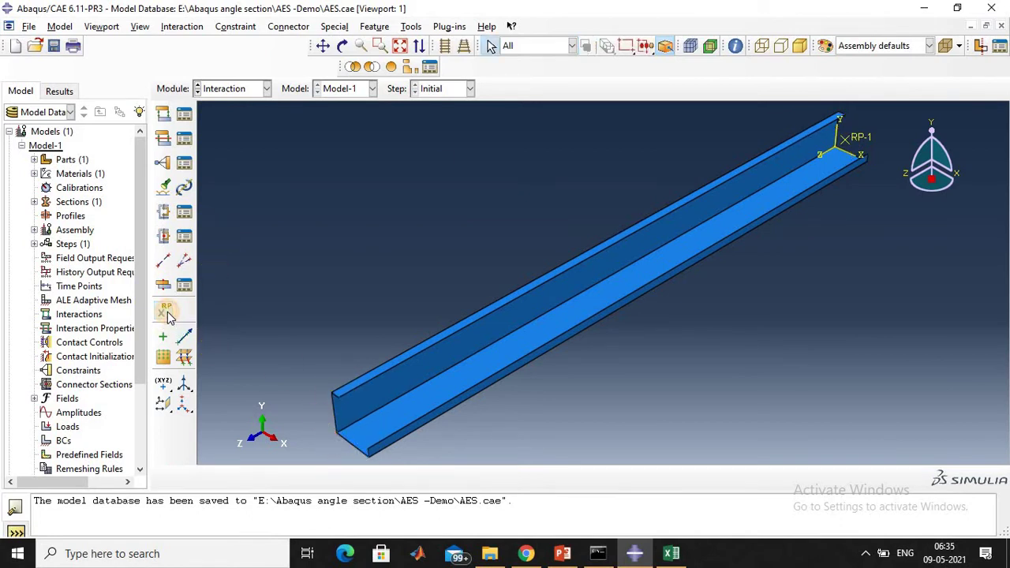
{"action": "left_click", "coordinate": [167, 313]}
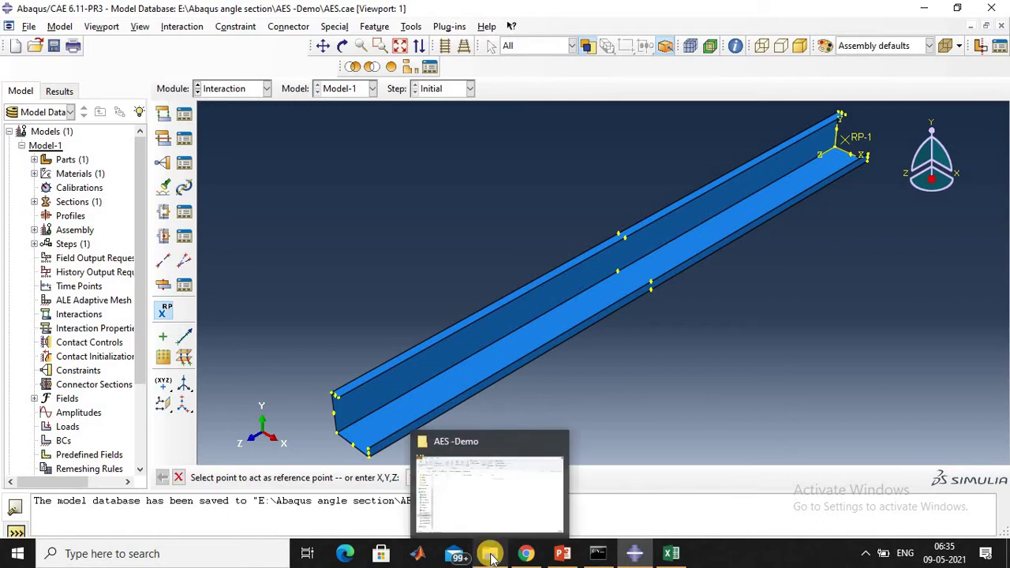
{"action": "left_click", "coordinate": [328, 432]}
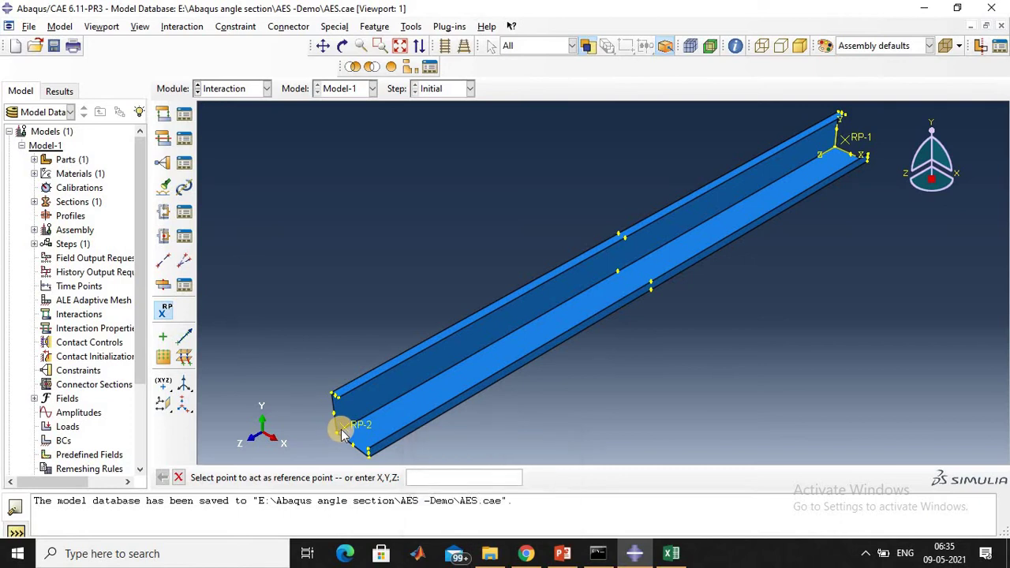
In the Mesh module, assign global seeds with curvature control to the lipped angle instance
{"action": "left_click", "coordinate": [264, 90]}
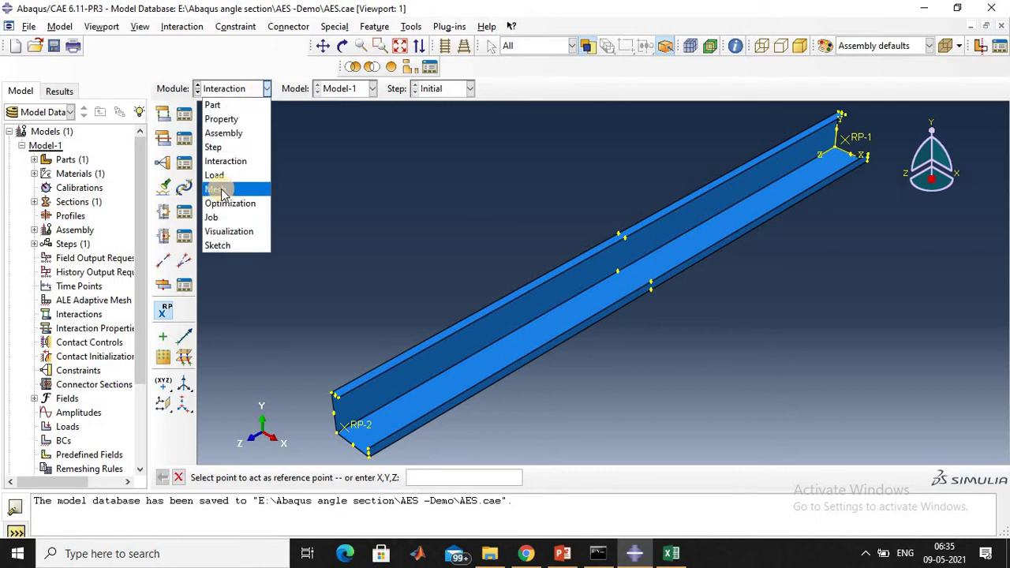
{"action": "left_click", "coordinate": [223, 191]}
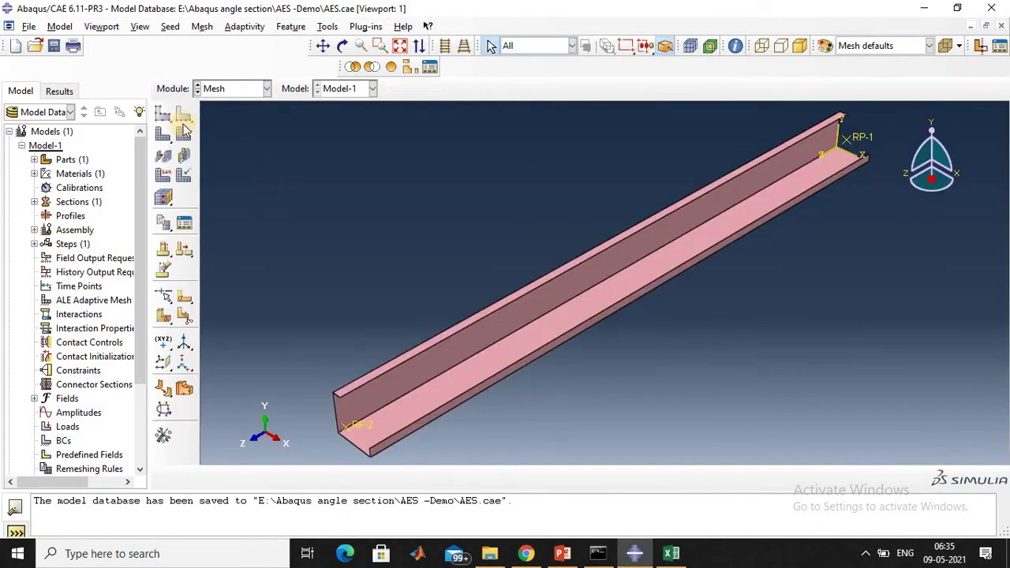
{"action": "left_click", "coordinate": [162, 117]}
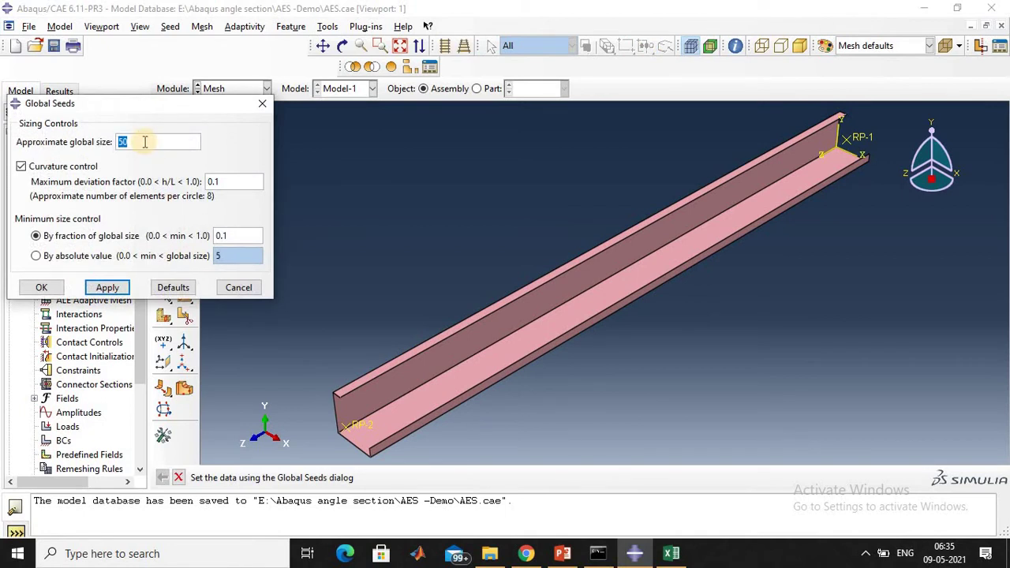
{"action": "left_click", "coordinate": [44, 288]}
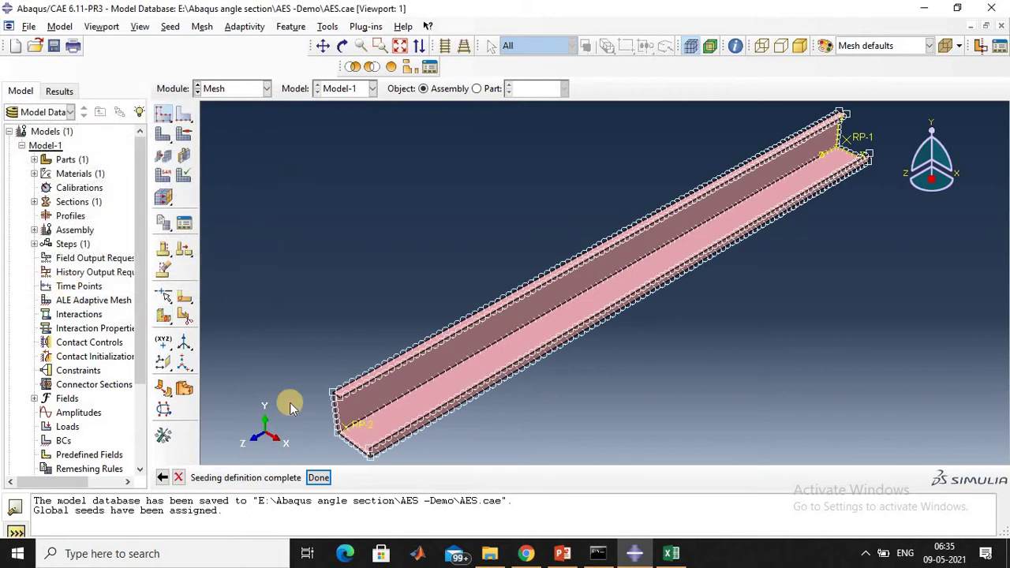
{"action": "left_click", "coordinate": [317, 478]}
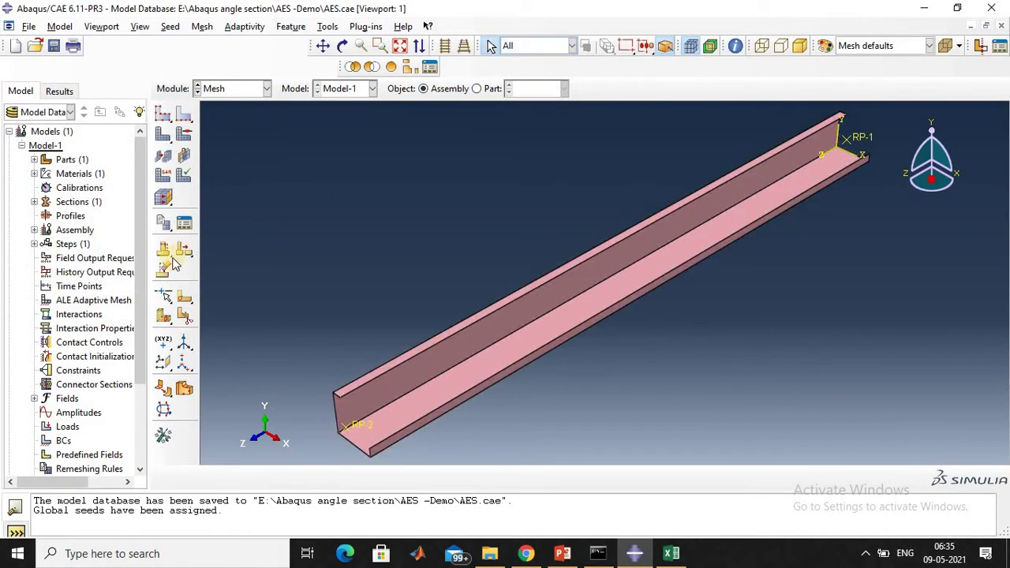
Set the element shape of all faces to Quad with the Free technique and Advancing front algorithm, and mesh the part instance
{"action": "left_click", "coordinate": [183, 136]}
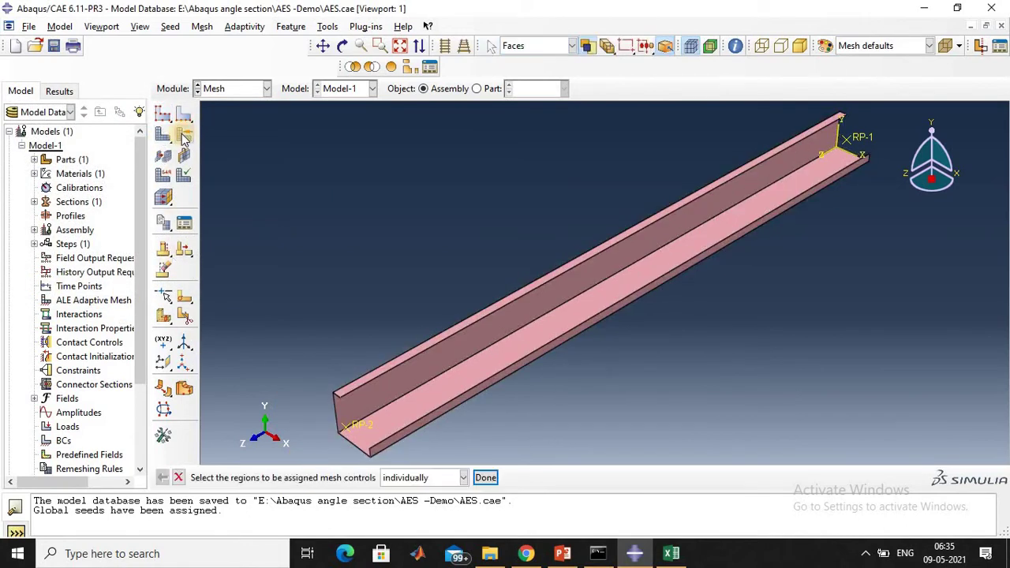
{"action": "left_click_drag", "start_coordinate": [574, 403], "coordinate": [342, 257]}
{"action": "left_click", "coordinate": [483, 479]}
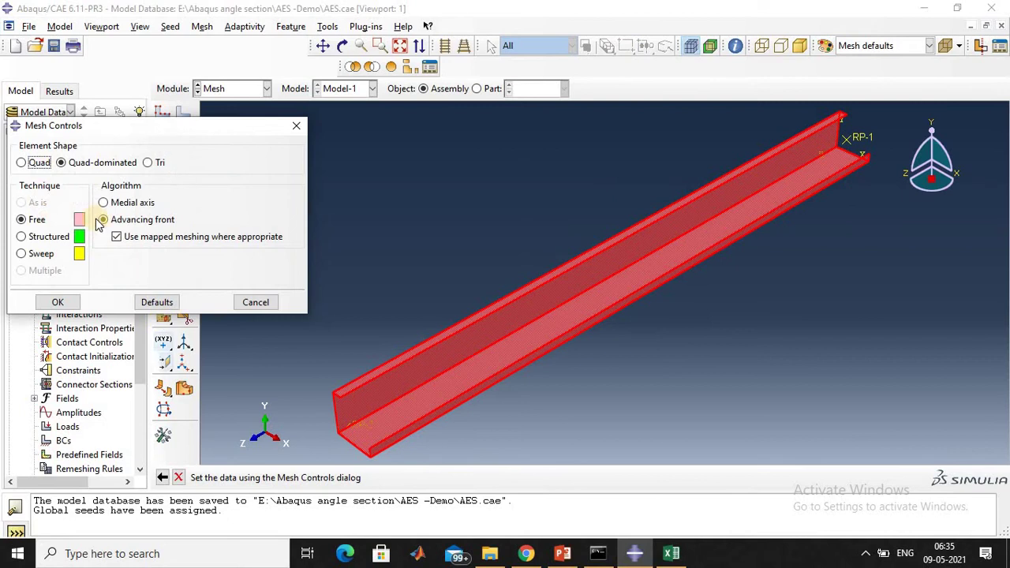
{"action": "left_click", "coordinate": [23, 163]}
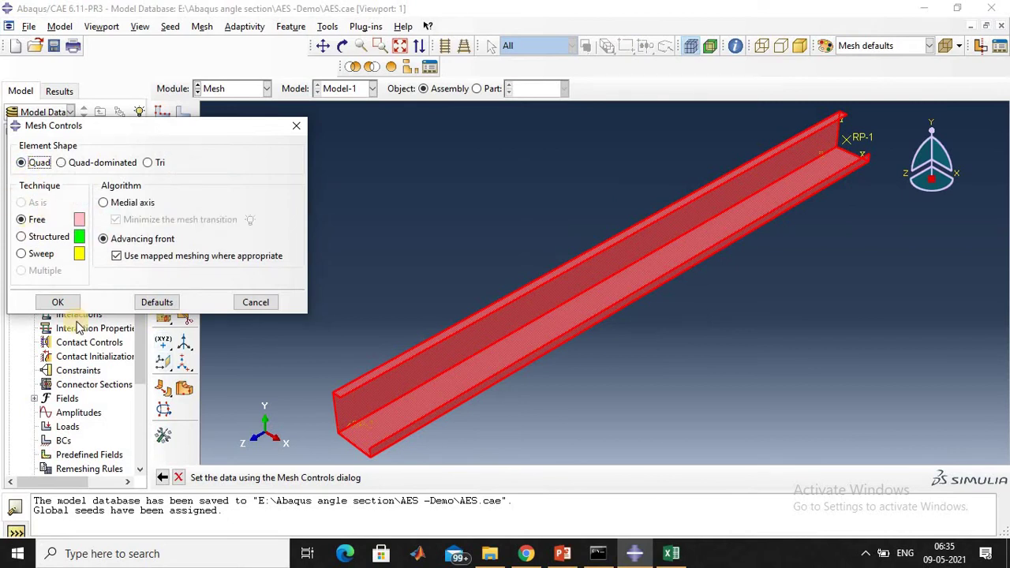
{"action": "left_click", "coordinate": [68, 301]}
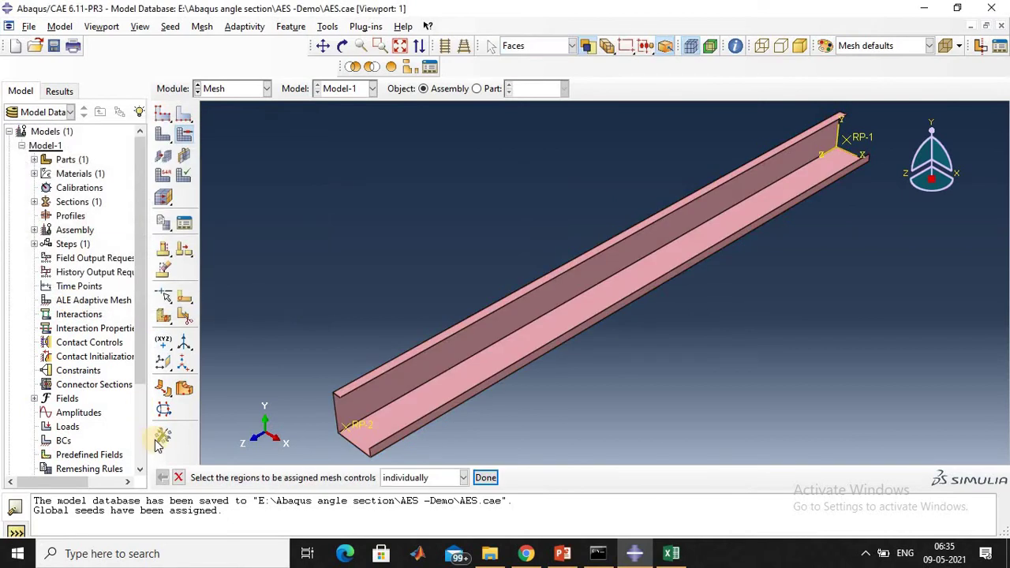
{"action": "left_click", "coordinate": [179, 478]}
{"action": "left_click", "coordinate": [164, 136]}
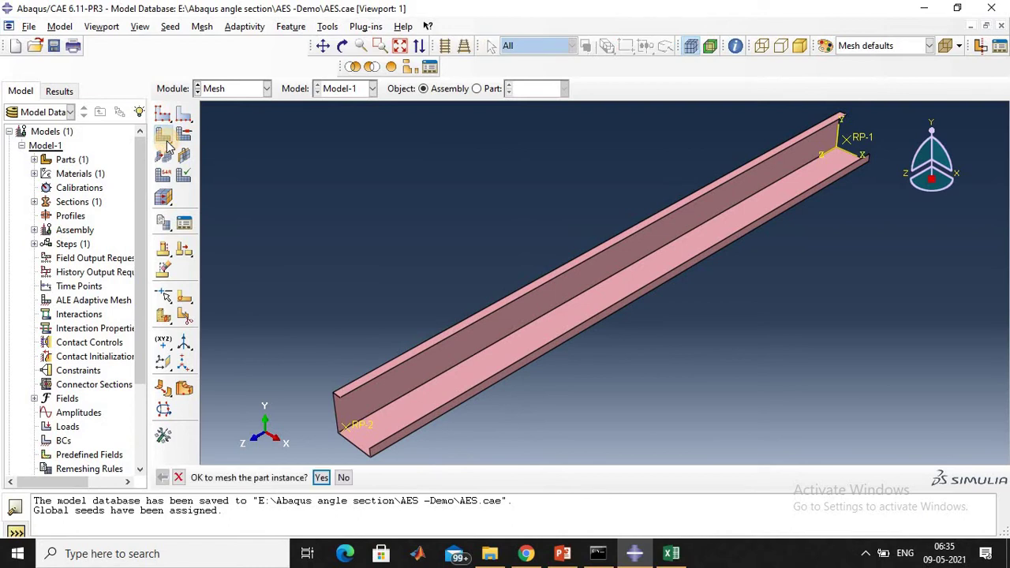
{"action": "left_click", "coordinate": [321, 477]}
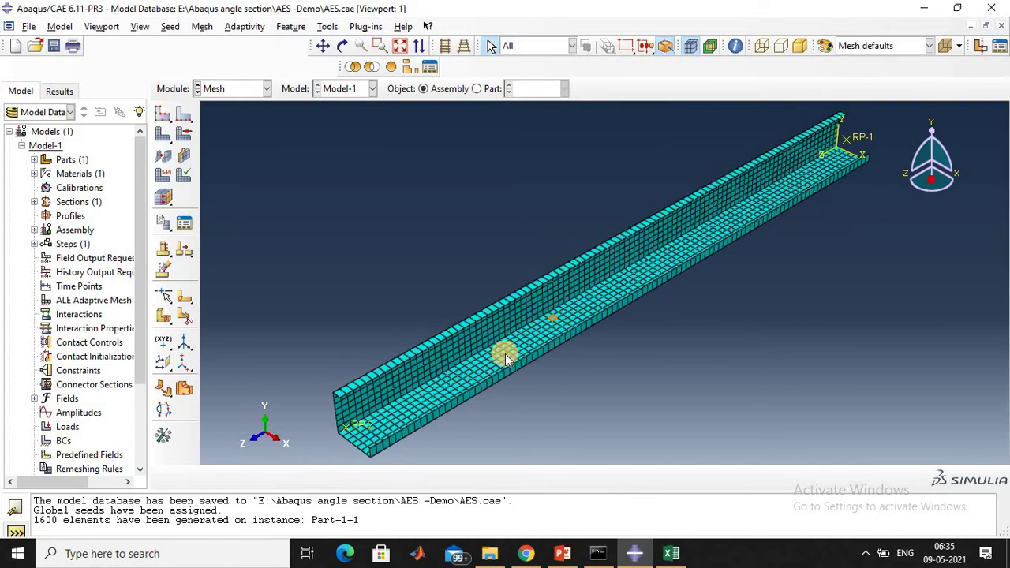
In the Assembly module, create a geometry set named RP1 containing the reference point RP-1 at the member's far end
{"action": "left_click", "coordinate": [257, 89]}
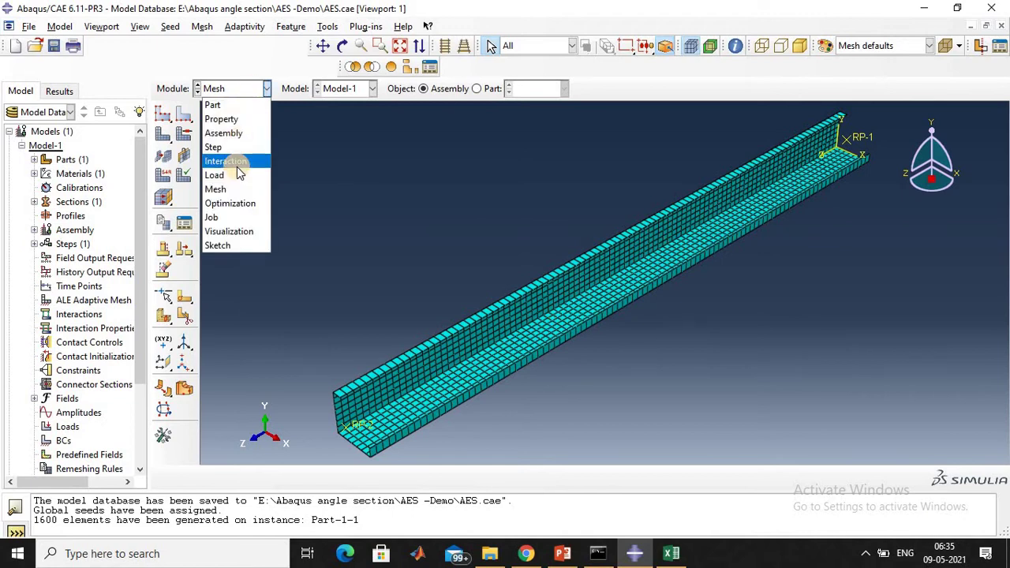
{"action": "left_click", "coordinate": [241, 133]}
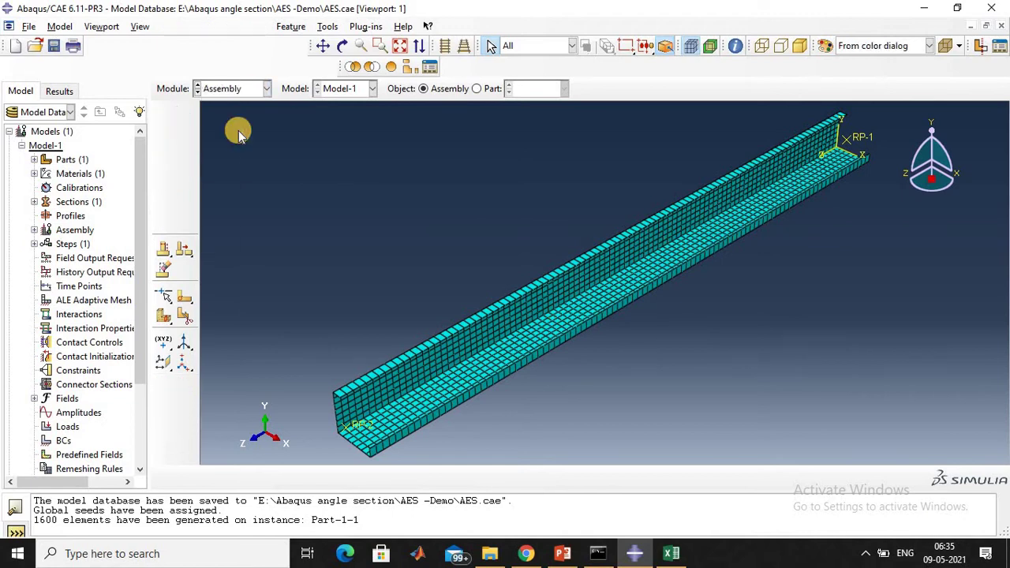
{"action": "left_click", "coordinate": [35, 231]}
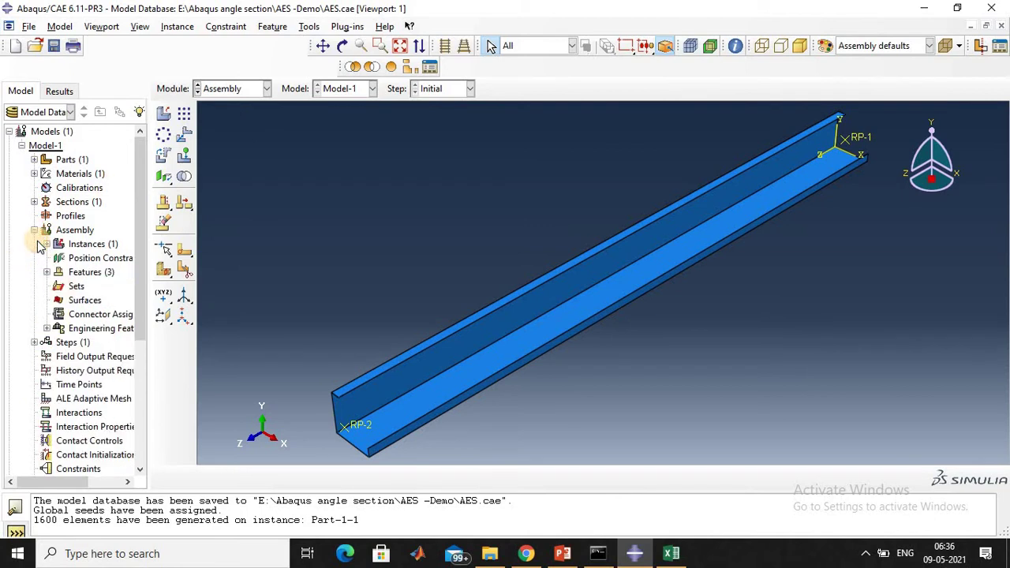
{"action": "right_click", "coordinate": [75, 288]}
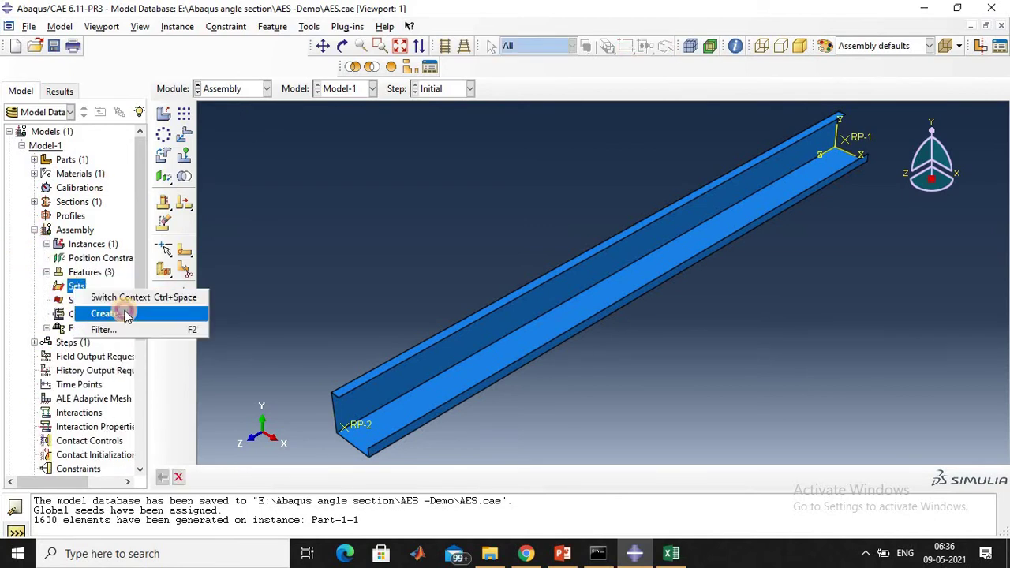
{"action": "left_click", "coordinate": [127, 315]}
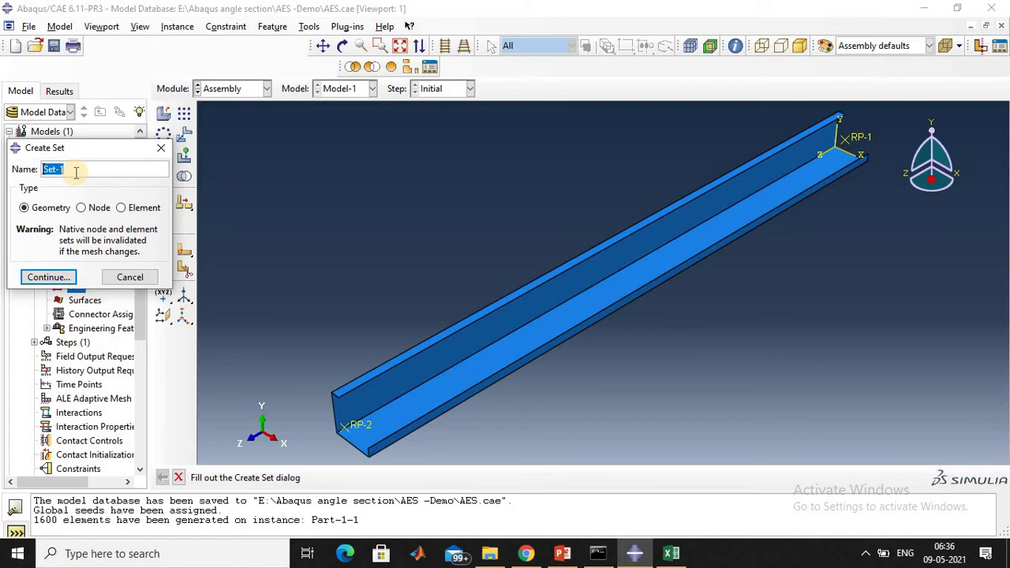
{"action": "type", "text": "RP1"}
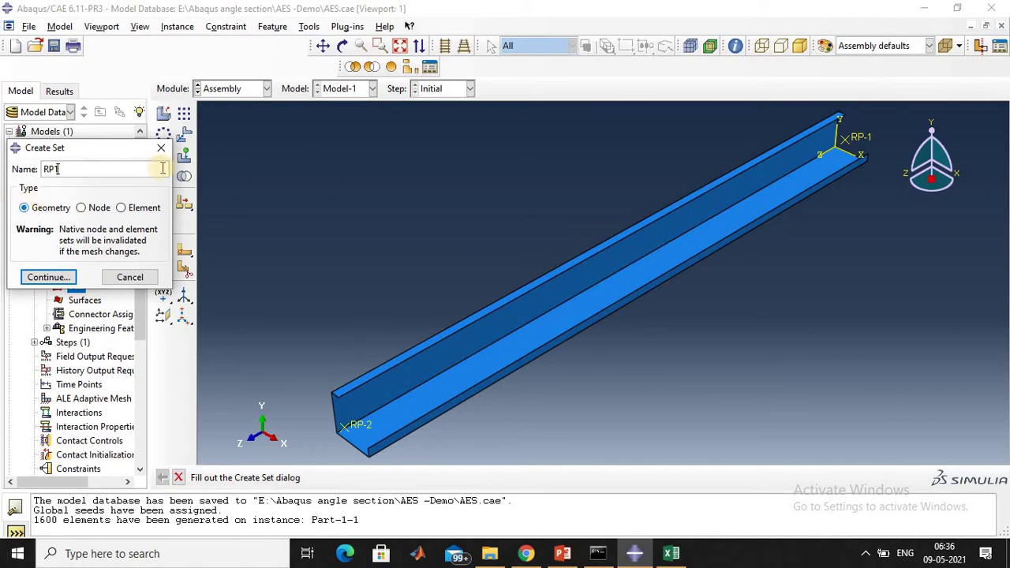
{"action": "left_click", "coordinate": [48, 277]}
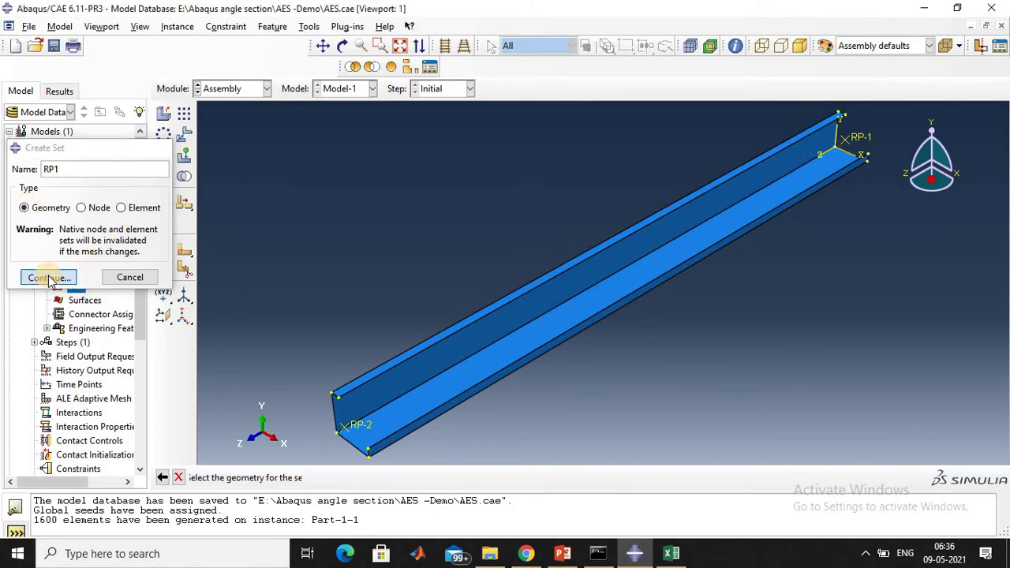
{"action": "left_click", "coordinate": [850, 149]}
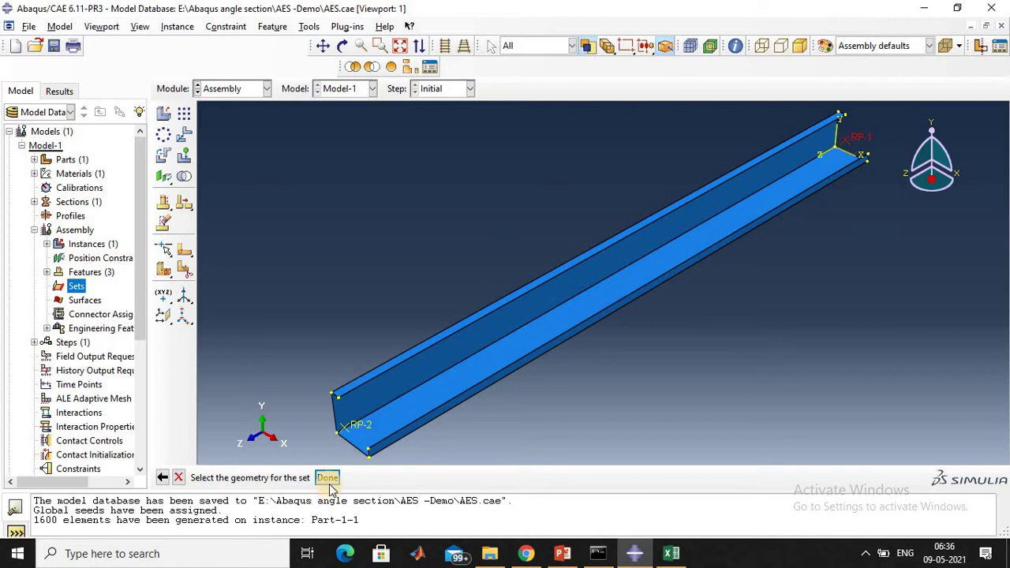
{"action": "left_click", "coordinate": [328, 478]}
Create a geometry set named RP2 containing the reference point RP-2 at the member's near end
{"action": "left_click", "coordinate": [83, 288]}
{"action": "right_click", "coordinate": [84, 290]}
{"action": "left_click", "coordinate": [131, 312]}
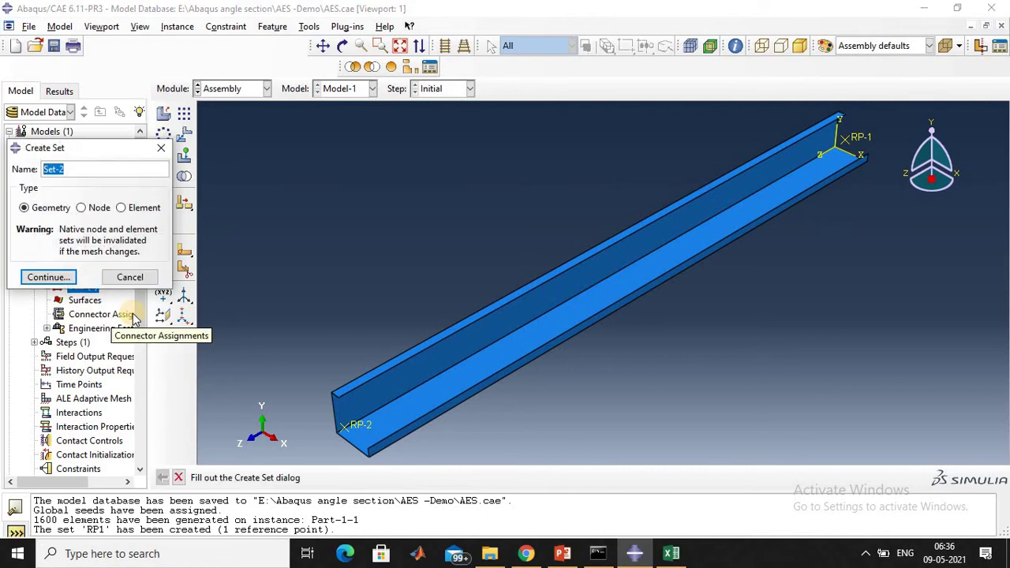
{"action": "type", "text": "RP2"}
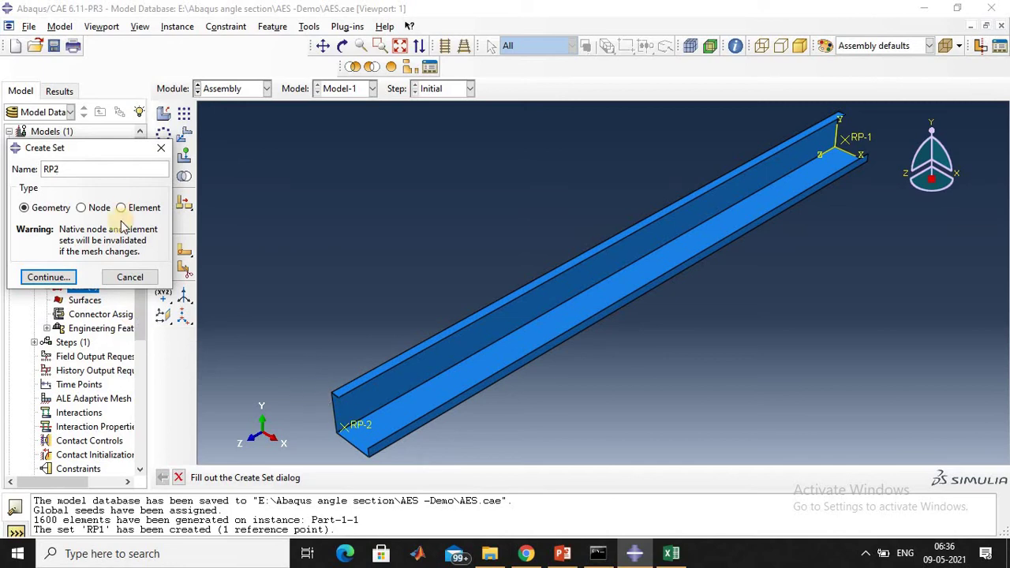
{"action": "left_click", "coordinate": [47, 277]}
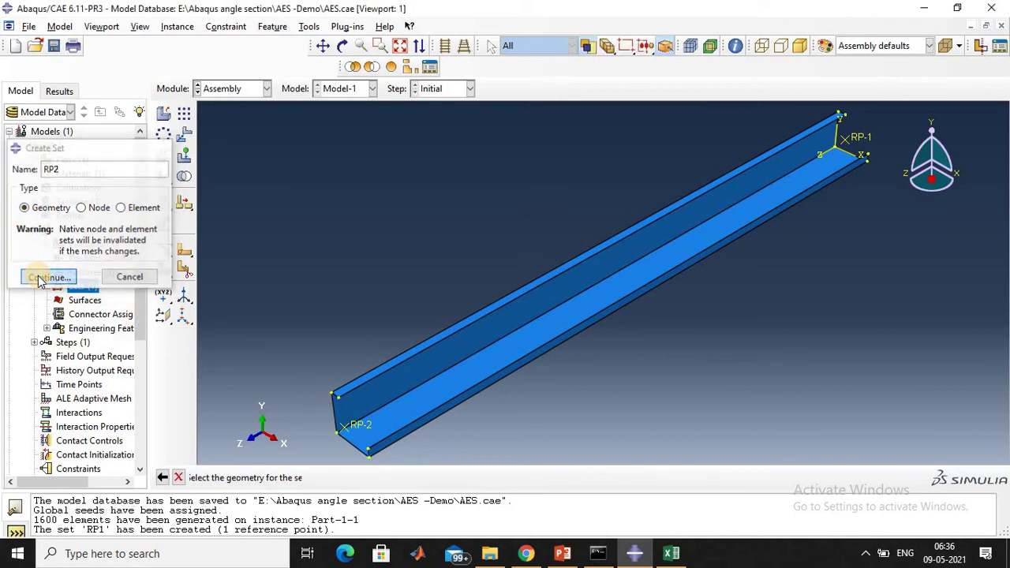
{"action": "left_click", "coordinate": [345, 427]}
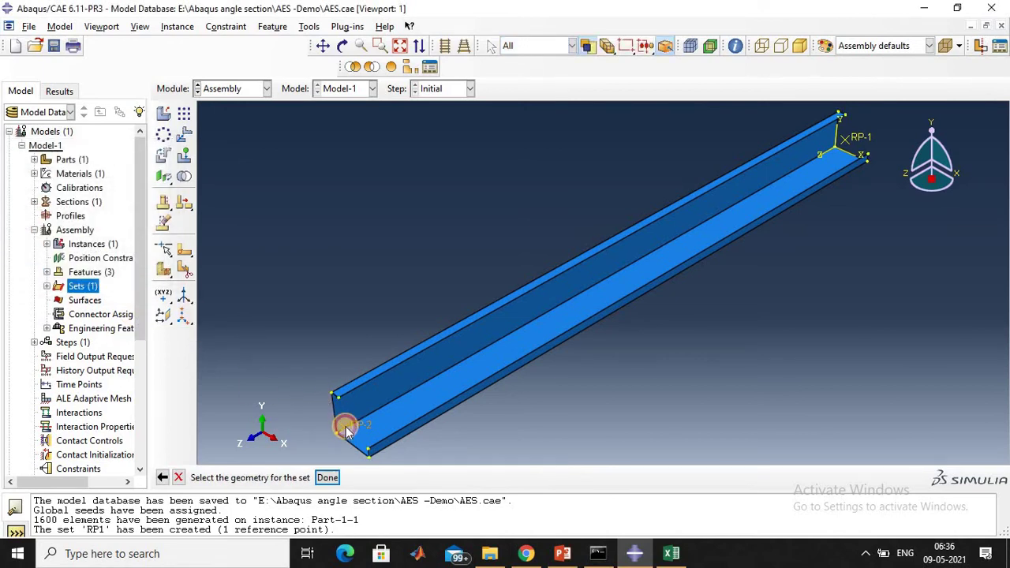
{"action": "left_click", "coordinate": [327, 477]}
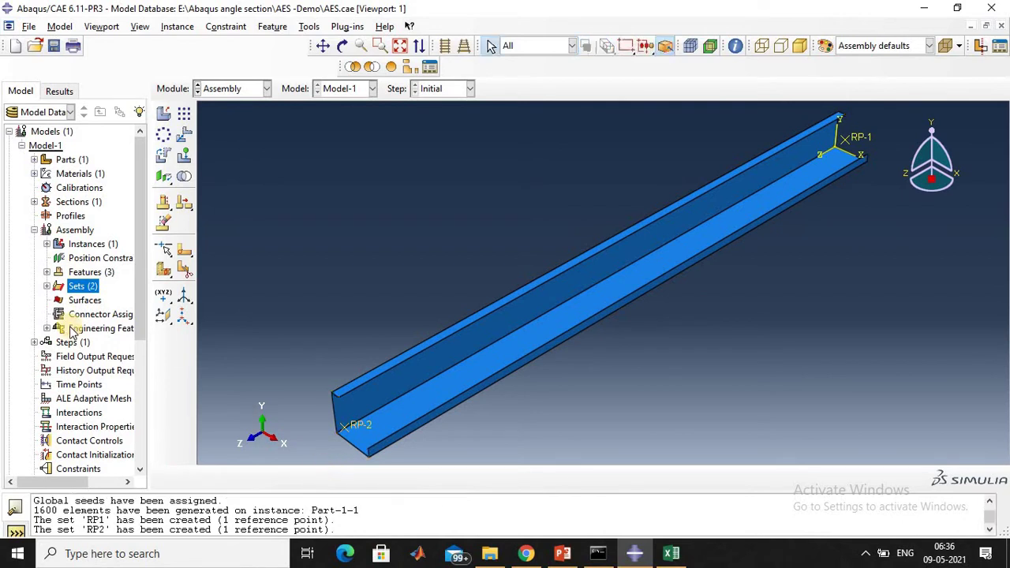
Start a new assembly set of type Node named SL1, ready for node selection on the mesh
{"action": "right_click", "coordinate": [82, 289]}
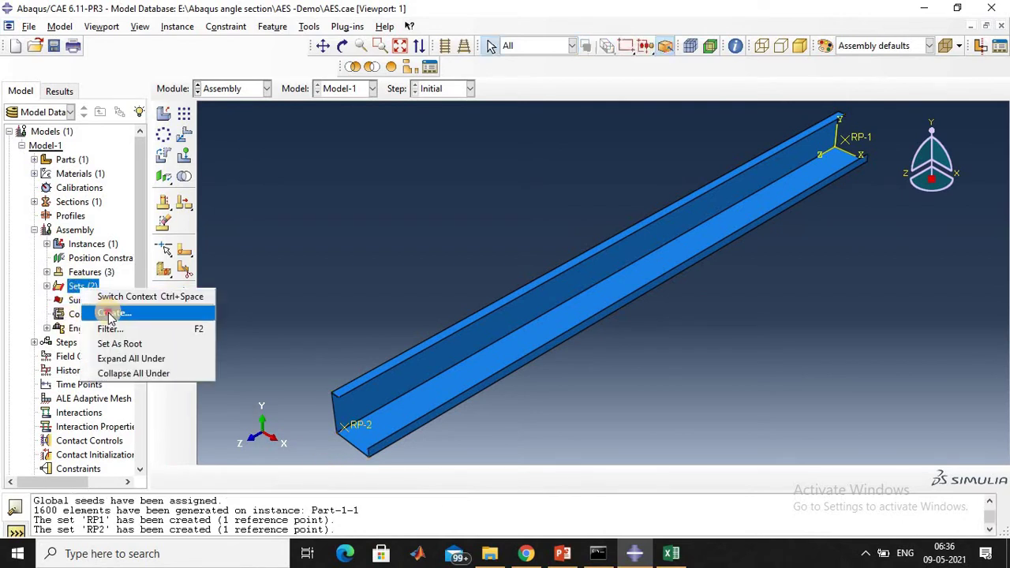
{"action": "left_click", "coordinate": [93, 312]}
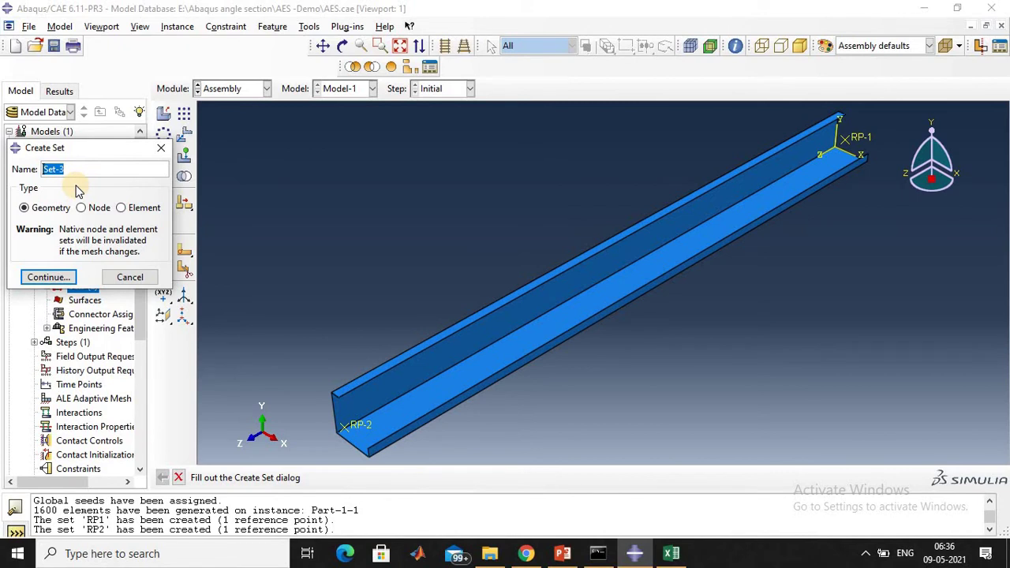
{"action": "type", "text": "SL1"}
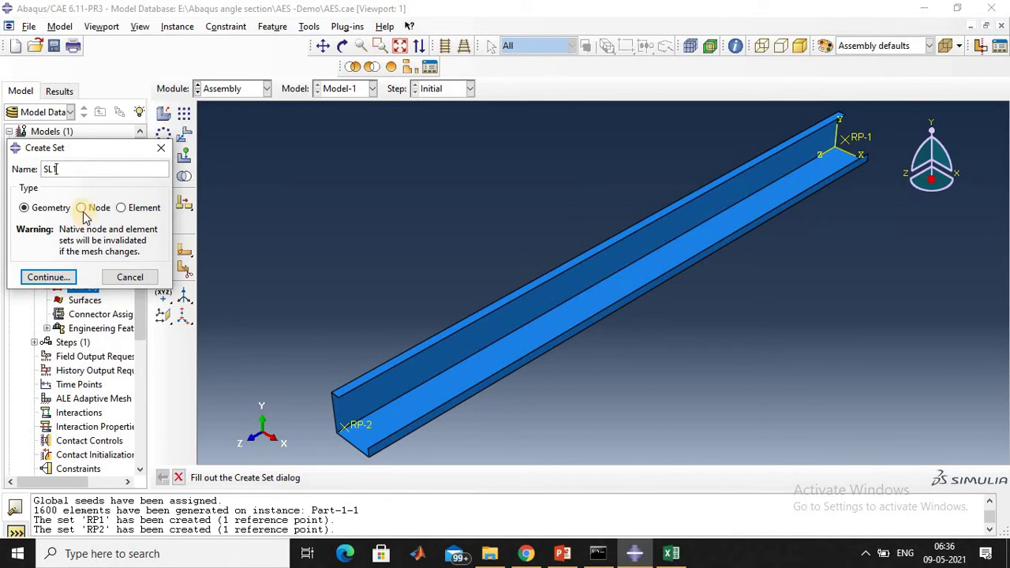
{"action": "left_click", "coordinate": [81, 207]}
{"action": "left_click", "coordinate": [48, 277]}
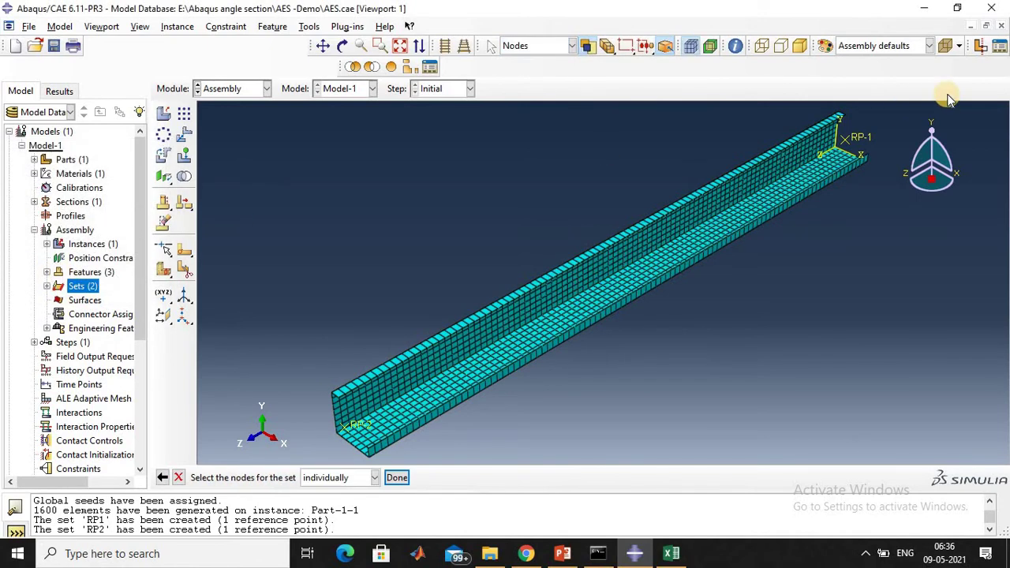
Show a Z-Plane view cut at position 5 to isolate the mesh at the member's RP-1 end
{"action": "left_click", "coordinate": [999, 47]}
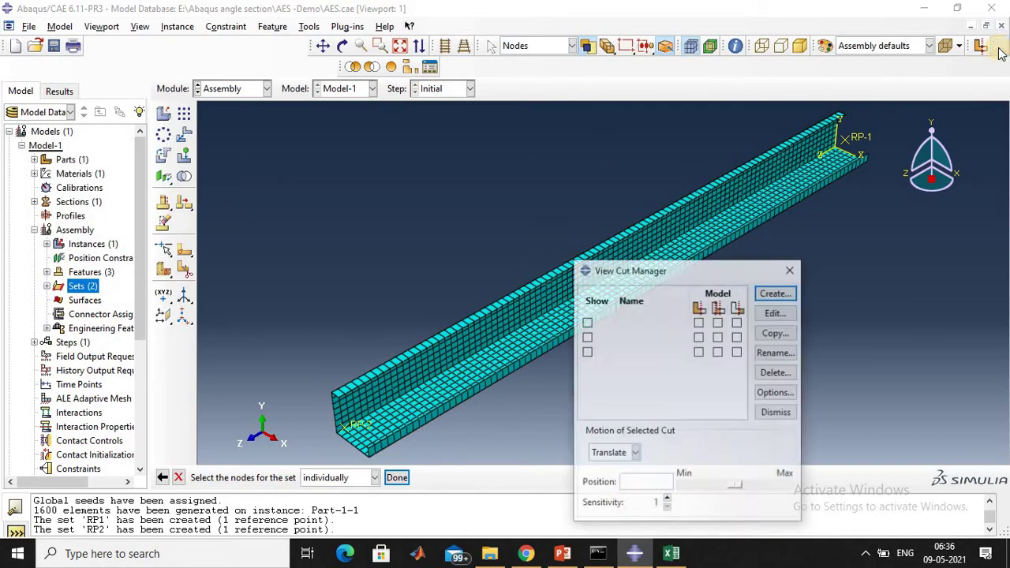
{"action": "left_click", "coordinate": [586, 353]}
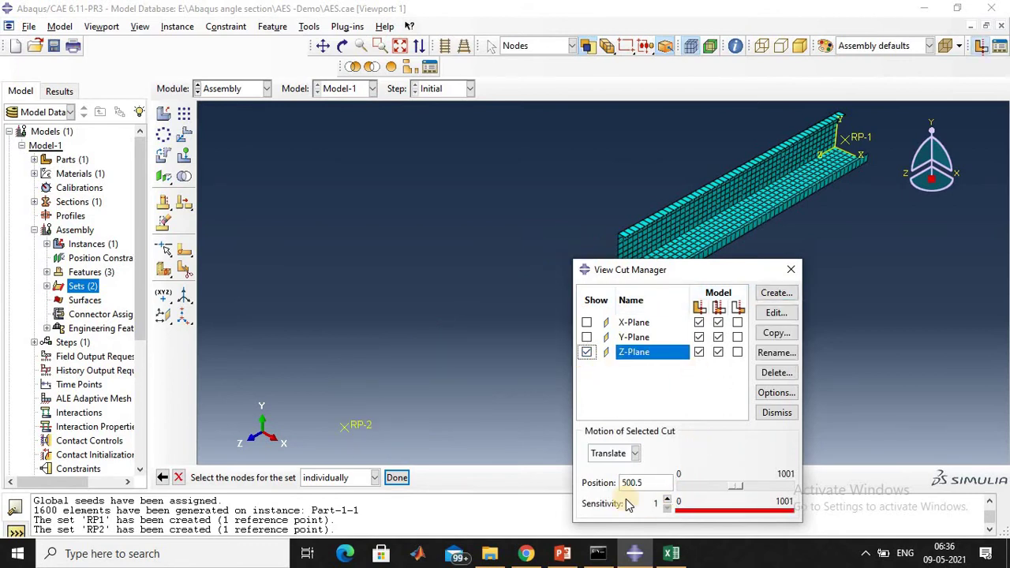
{"action": "left_click_drag", "start_coordinate": [641, 482], "coordinate": [598, 485]}
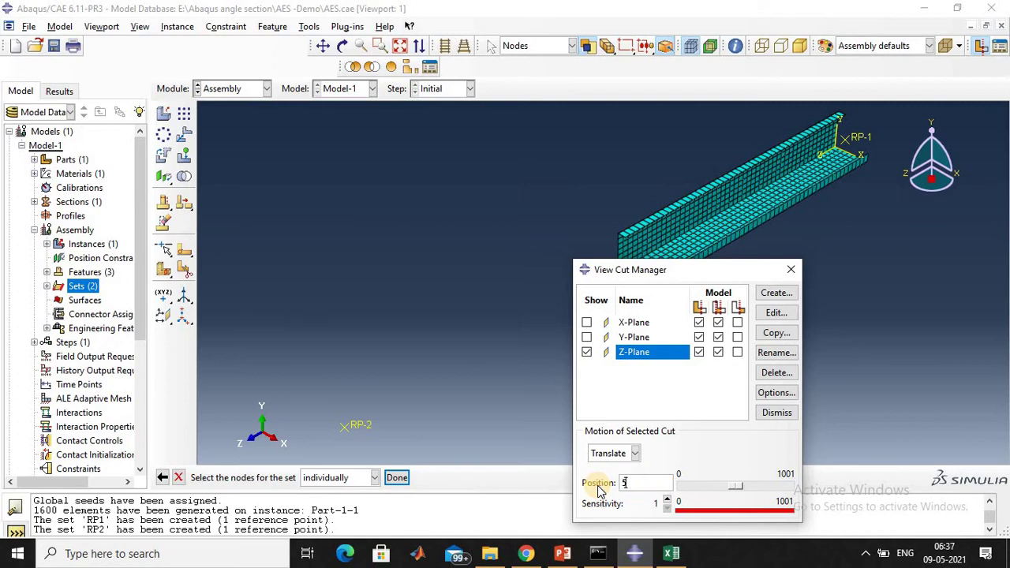
{"action": "type", "text": "5"}
{"action": "key", "text": "Return"}
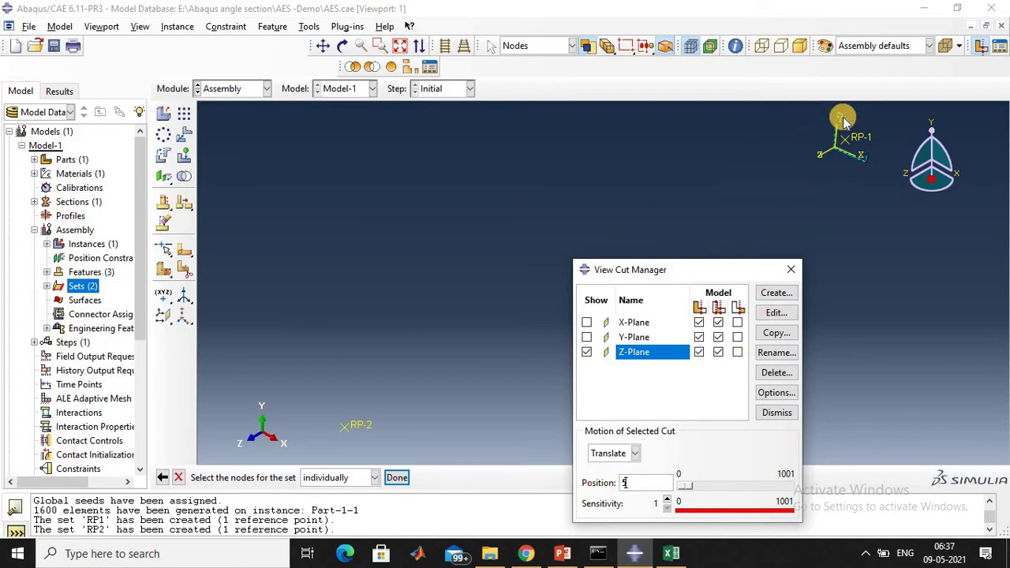
Add all end nodes around RP-1 to the SL1 node set and turn off the Z-Plane view cut
{"action": "left_click_drag", "start_coordinate": [817, 106], "coordinate": [882, 180]}
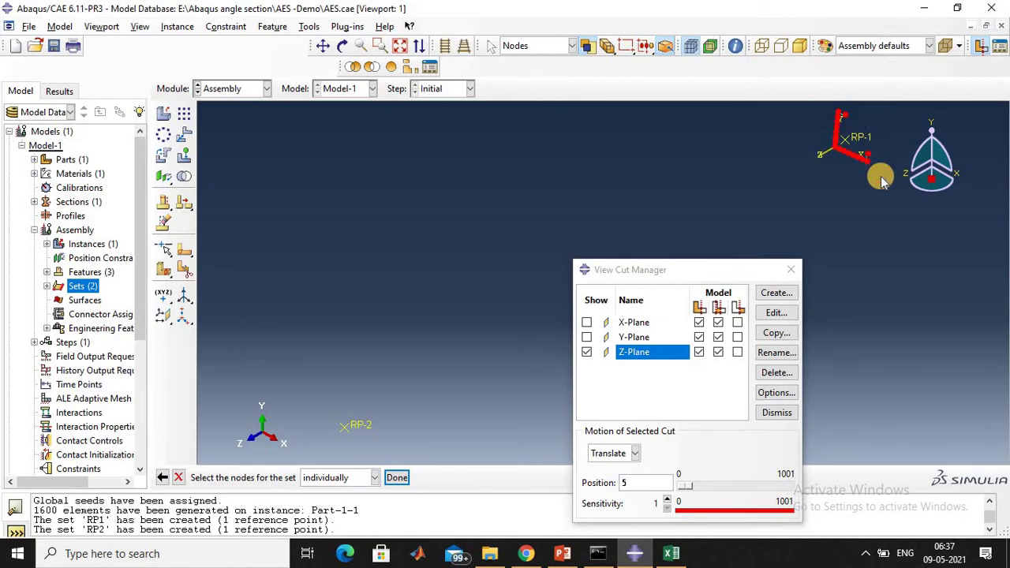
{"action": "left_click", "coordinate": [396, 478]}
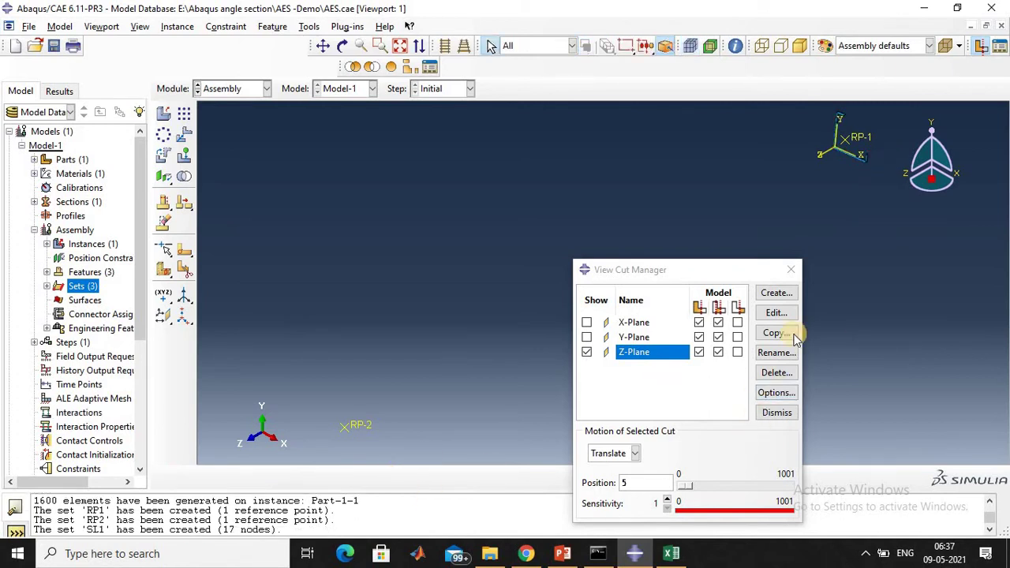
{"action": "left_click", "coordinate": [587, 356]}
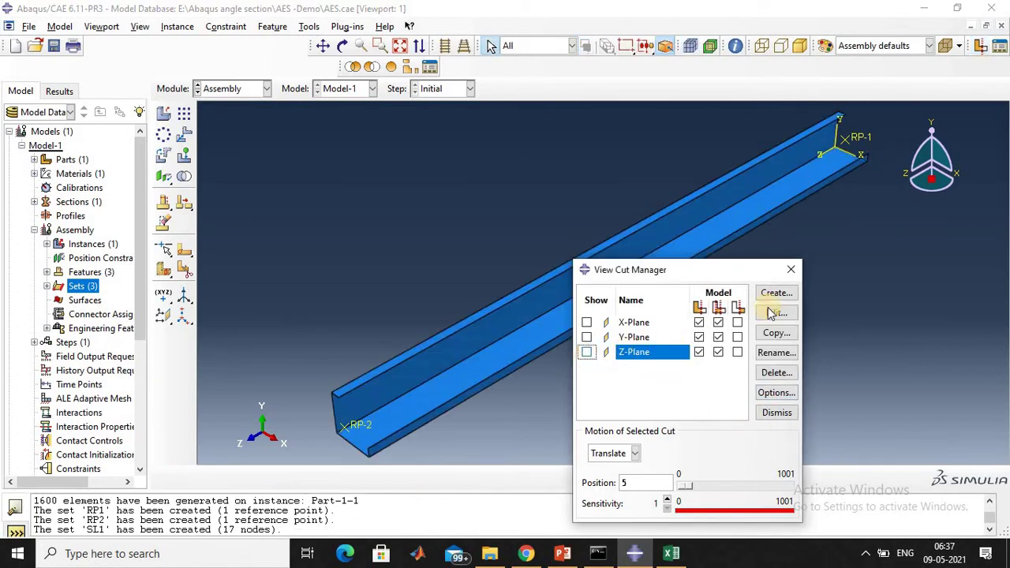
Start a new assembly set of type Node named SL2, ready for node selection on the mesh
{"action": "left_click", "coordinate": [790, 269]}
{"action": "right_click", "coordinate": [84, 288]}
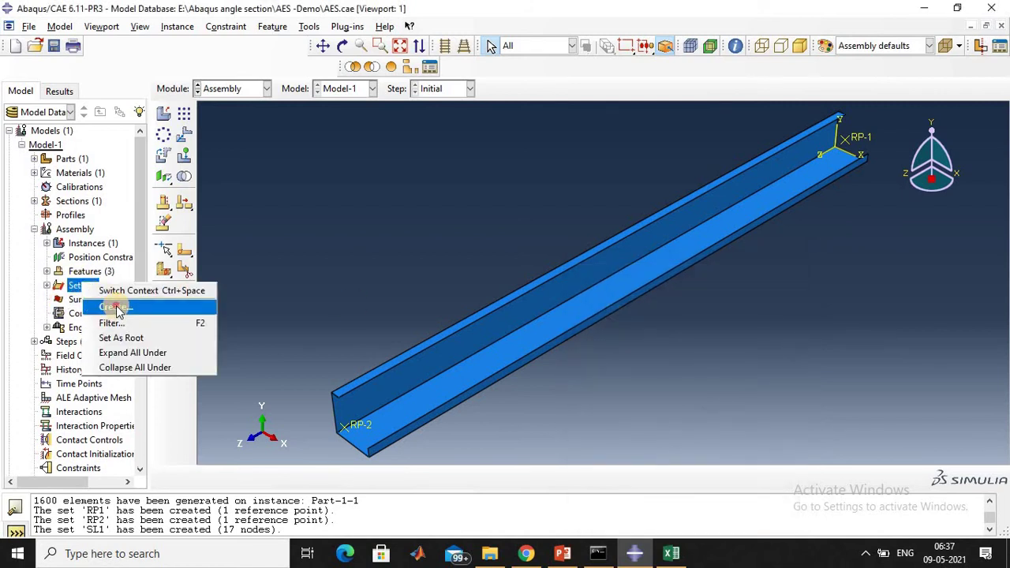
{"action": "left_click", "coordinate": [116, 308]}
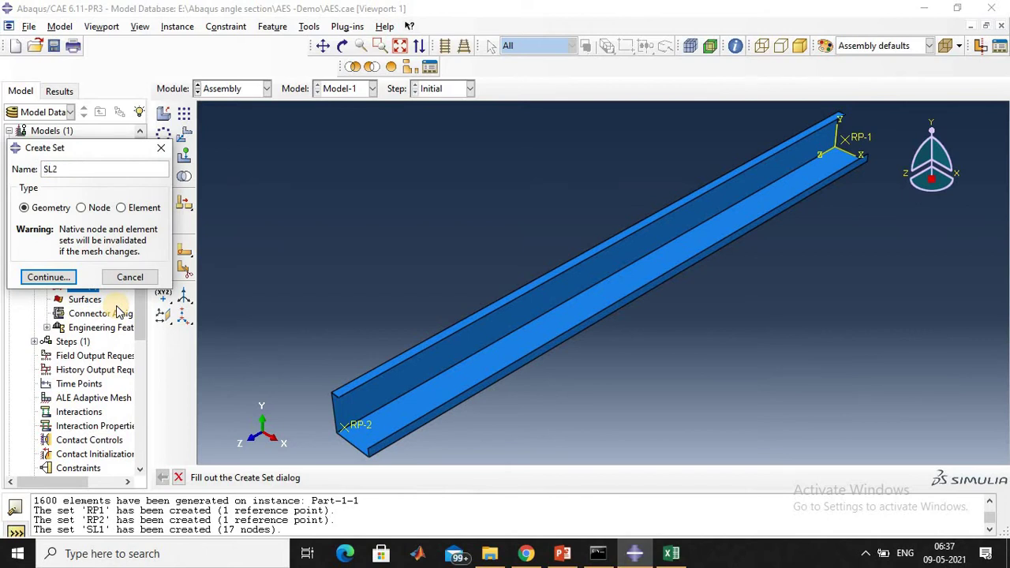
{"action": "left_click", "coordinate": [81, 207]}
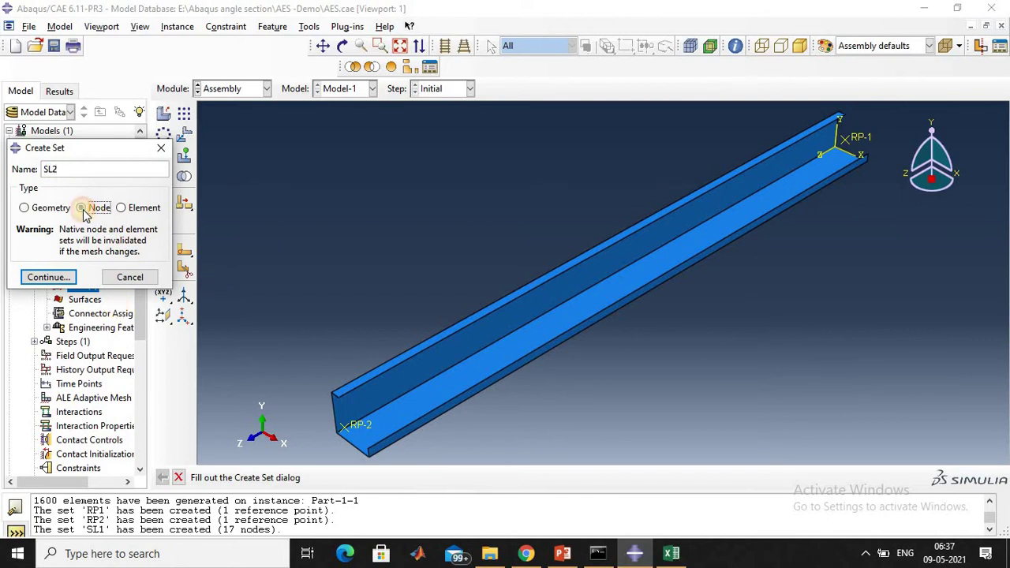
{"action": "left_click", "coordinate": [47, 278]}
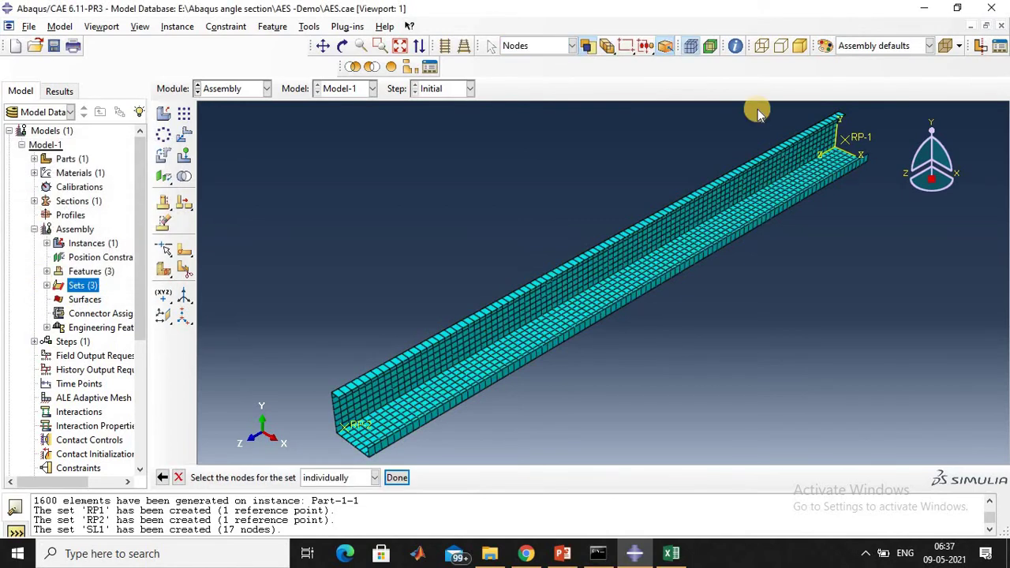
Show a Z-Plane view cut at position 995, displaying the mesh above the cut instead of below it, to isolate the RP-2 end
{"action": "left_click", "coordinate": [998, 46]}
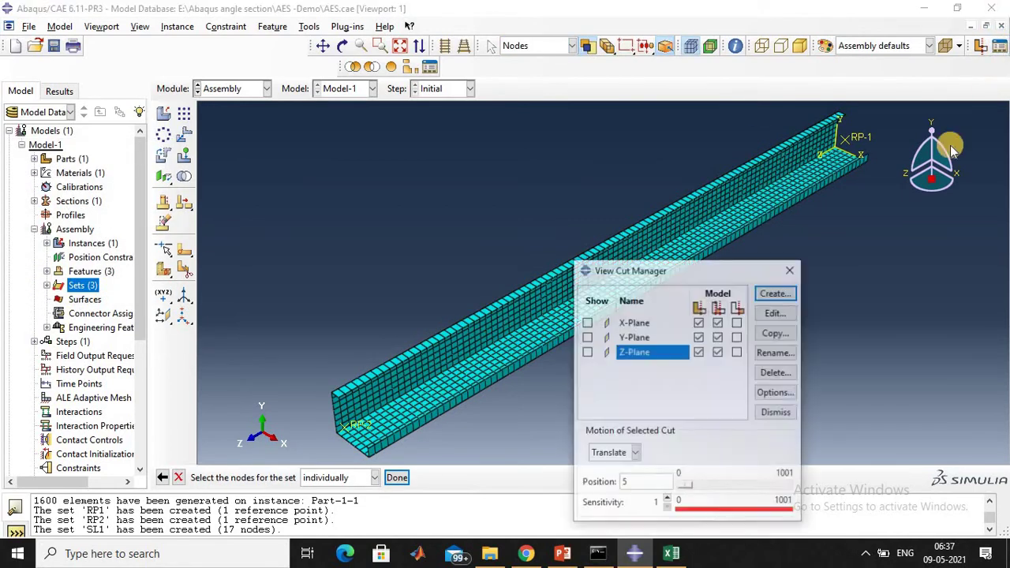
{"action": "left_click", "coordinate": [586, 351]}
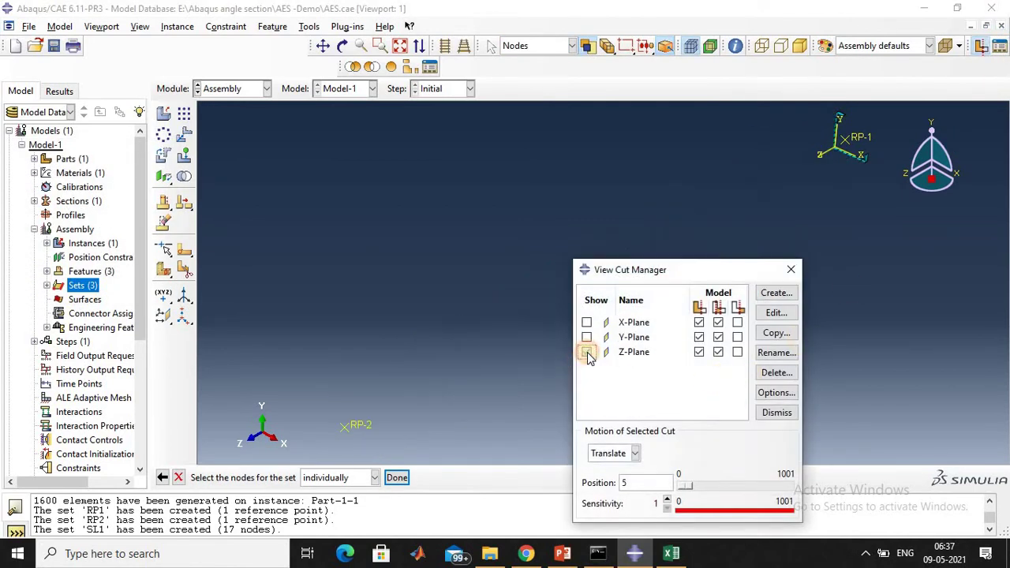
{"action": "left_click", "coordinate": [736, 351]}
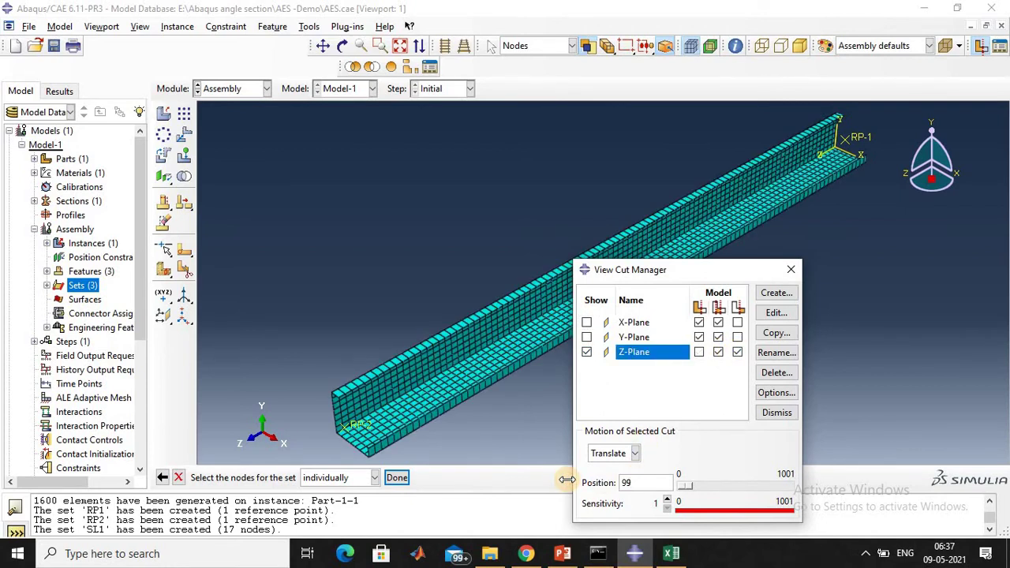
{"action": "type", "text": "995"}
{"action": "key", "text": "Return"}
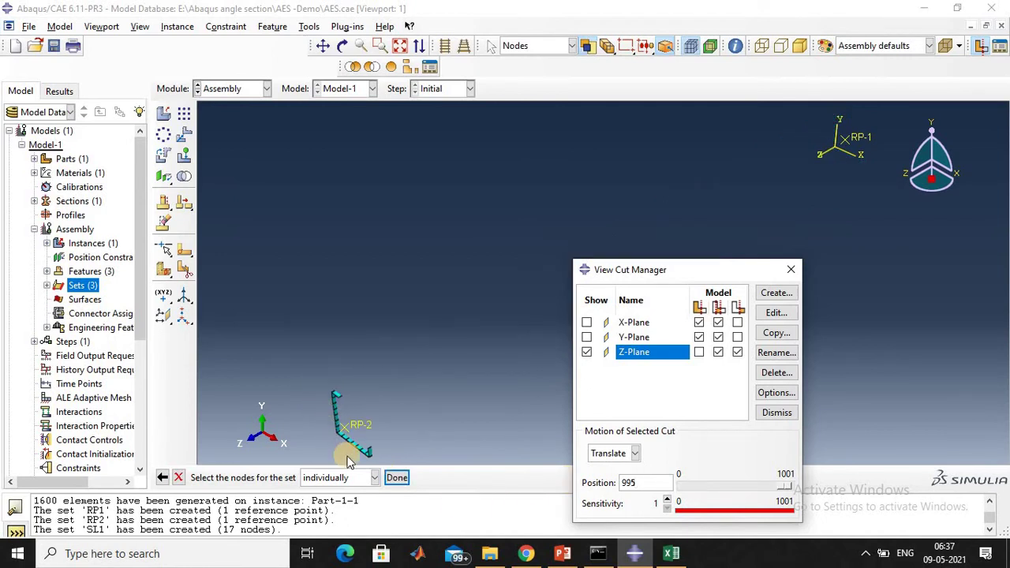
Add all end nodes around RP-2 to the SL2 node set and turn off the Z-Plane view cut
{"action": "left_click_drag", "start_coordinate": [310, 381], "coordinate": [386, 467]}
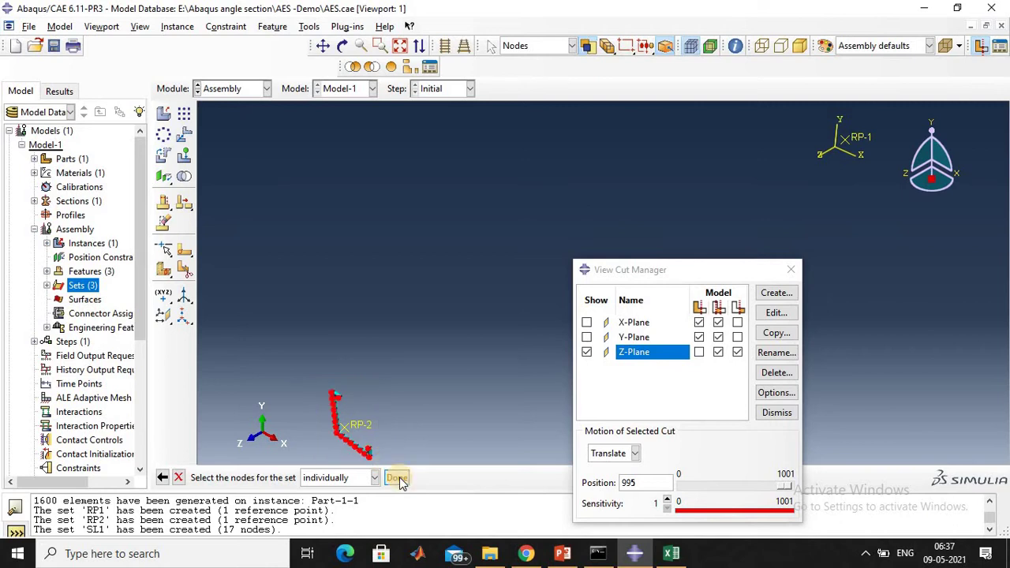
{"action": "left_click", "coordinate": [396, 478]}
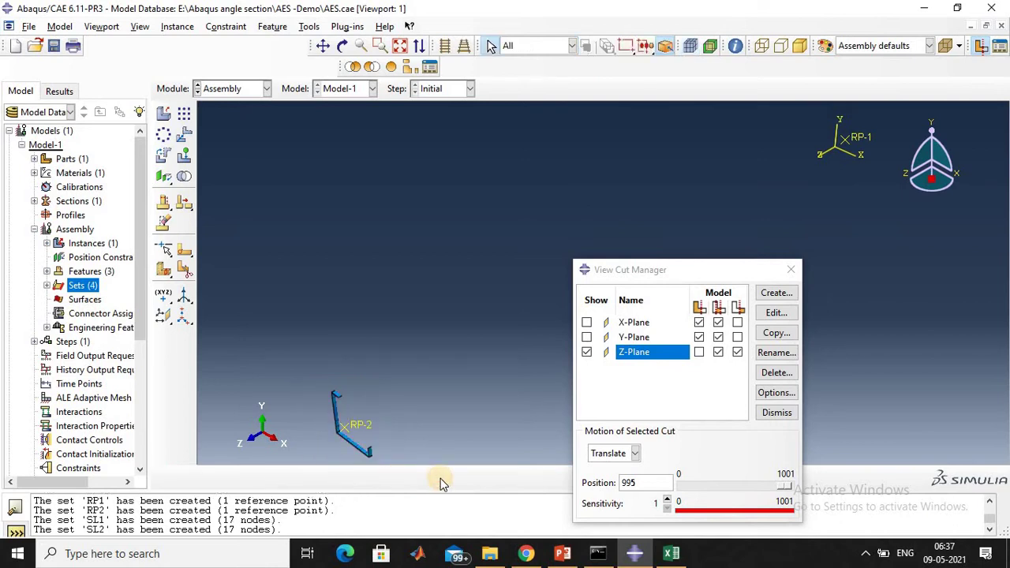
{"action": "left_click", "coordinate": [586, 352]}
{"action": "left_click", "coordinate": [668, 352]}
{"action": "left_click", "coordinate": [790, 269]}
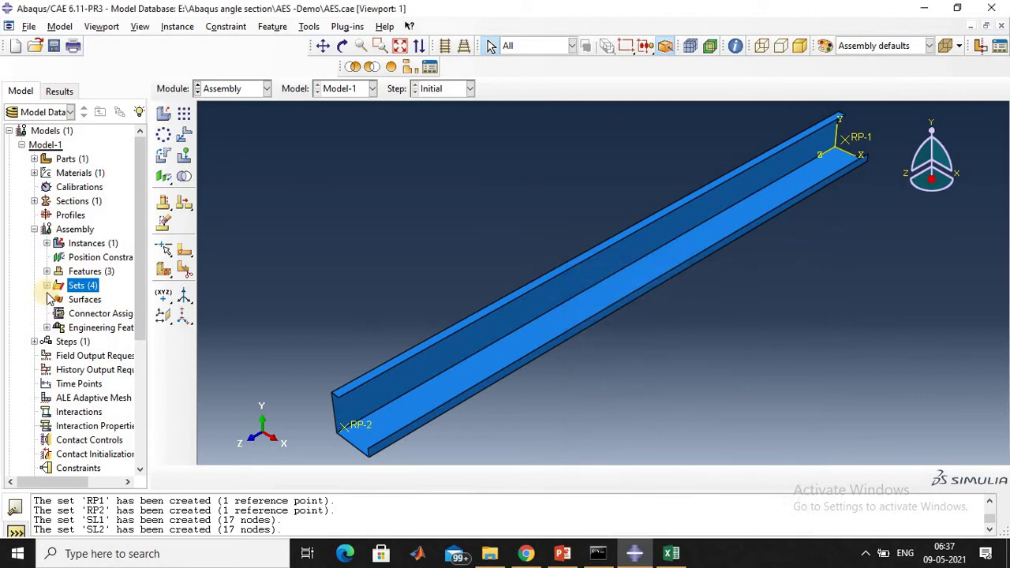
Check the contents of the assembly sets RP1, RP2, SL1 and SL2 by highlighting each one on the model
{"action": "left_click", "coordinate": [47, 285]}
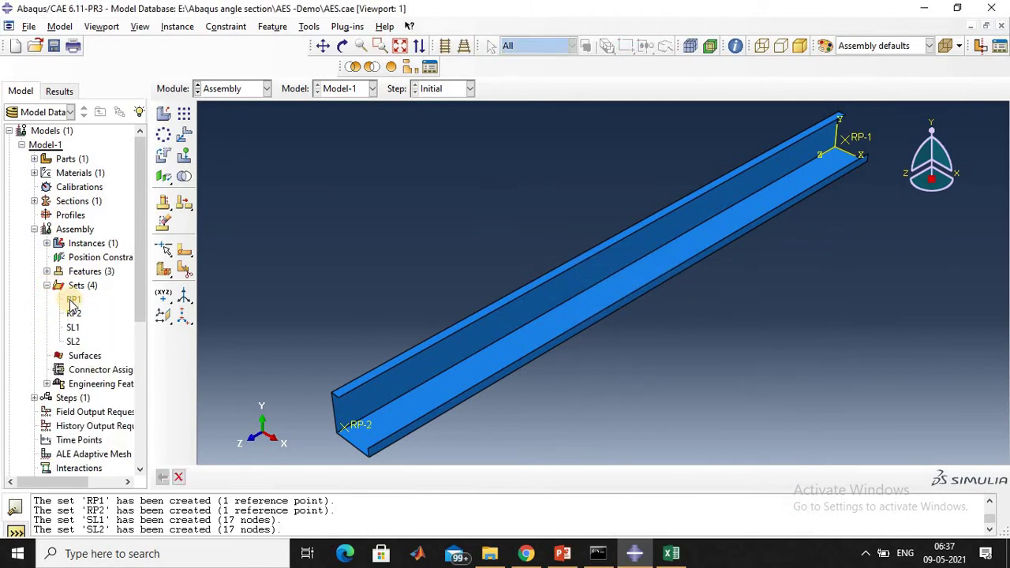
{"action": "left_click", "coordinate": [72, 301]}
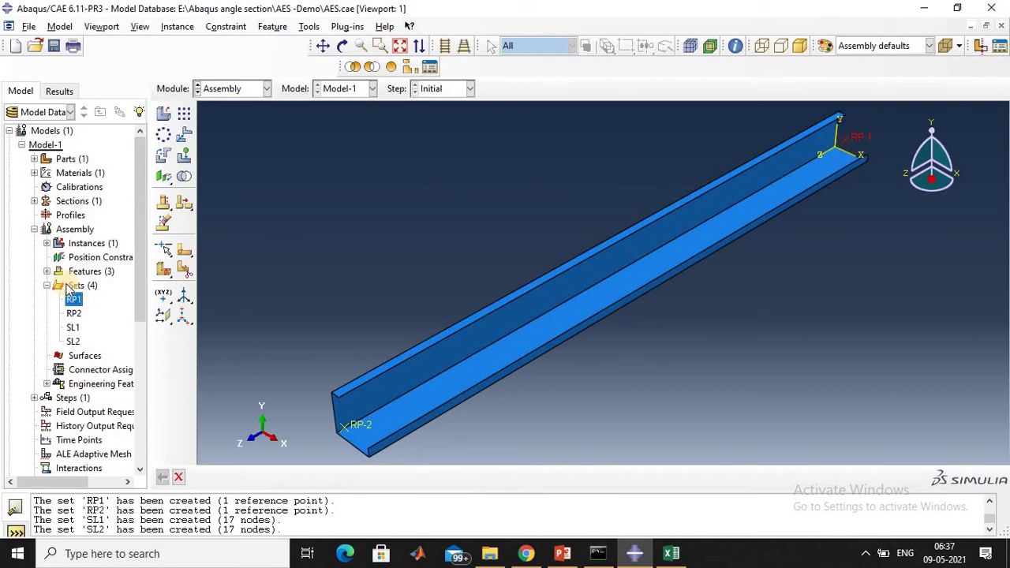
{"action": "double_click", "coordinate": [73, 314]}
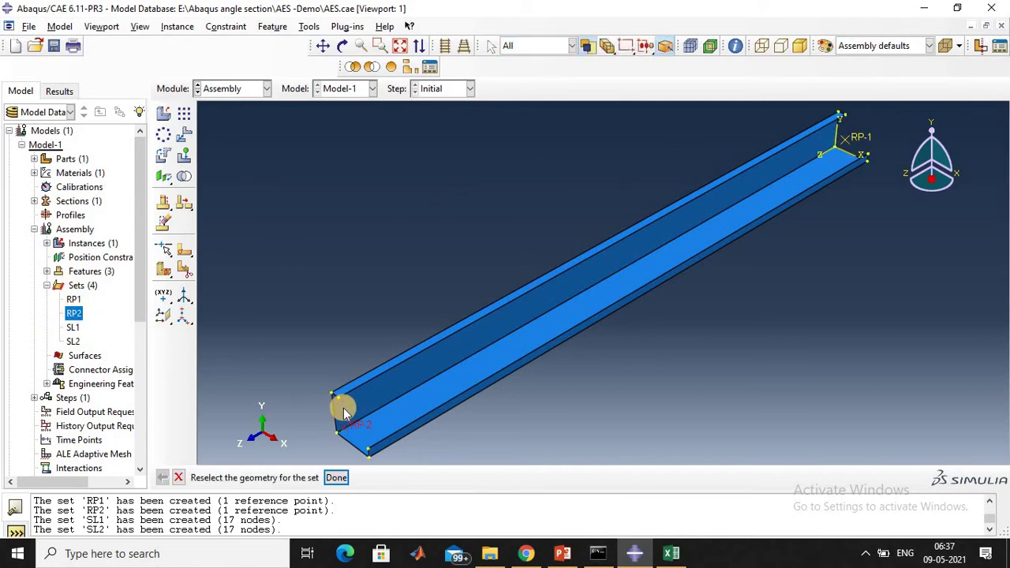
{"action": "left_click", "coordinate": [73, 330]}
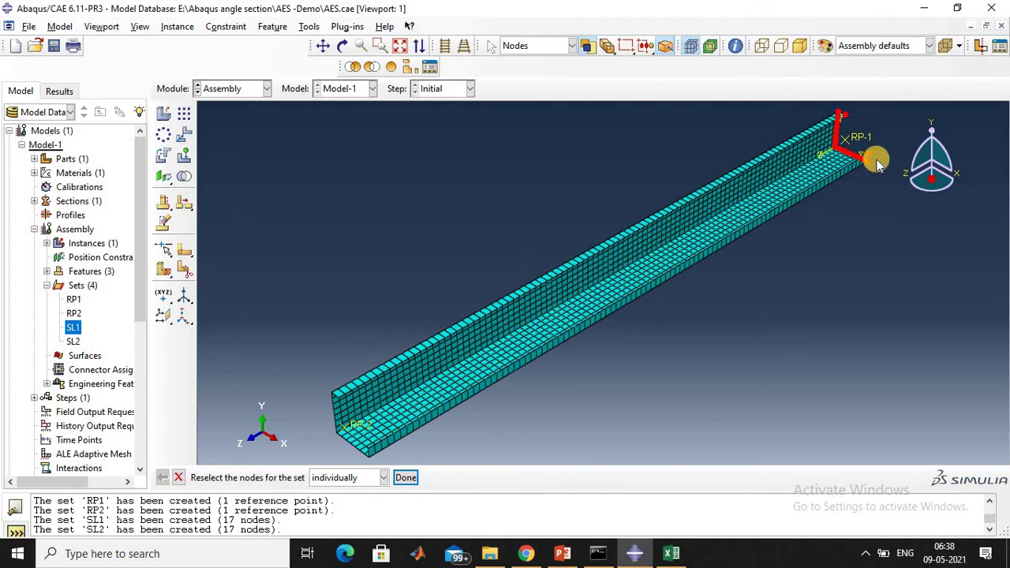
{"action": "left_click", "coordinate": [72, 340]}
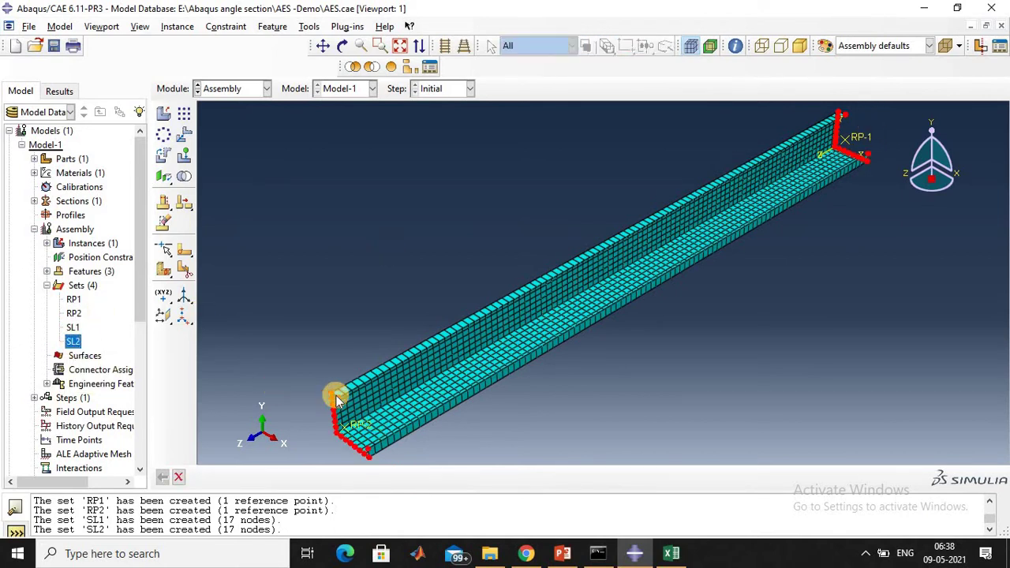
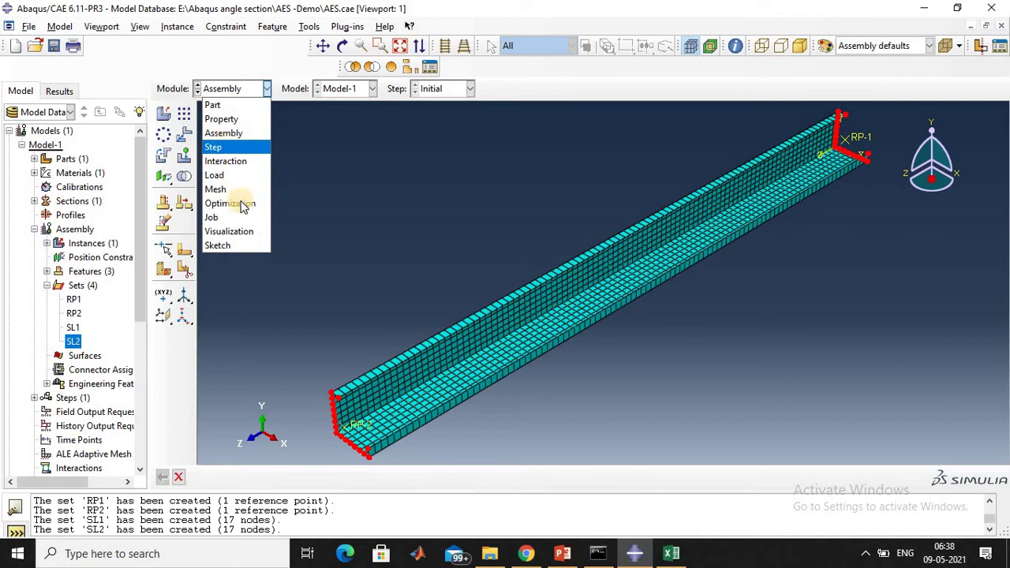
In the Interaction module, create a Beam-type MPC constraint with RP1 as control point and SL1 as slave nodes
{"action": "left_click", "coordinate": [227, 161]}
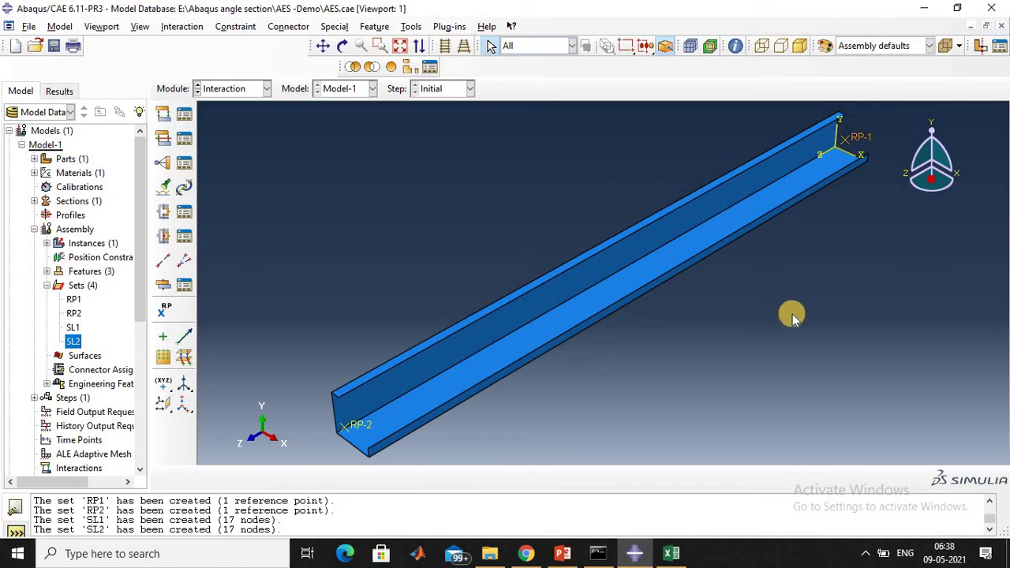
{"action": "left_click", "coordinate": [165, 166]}
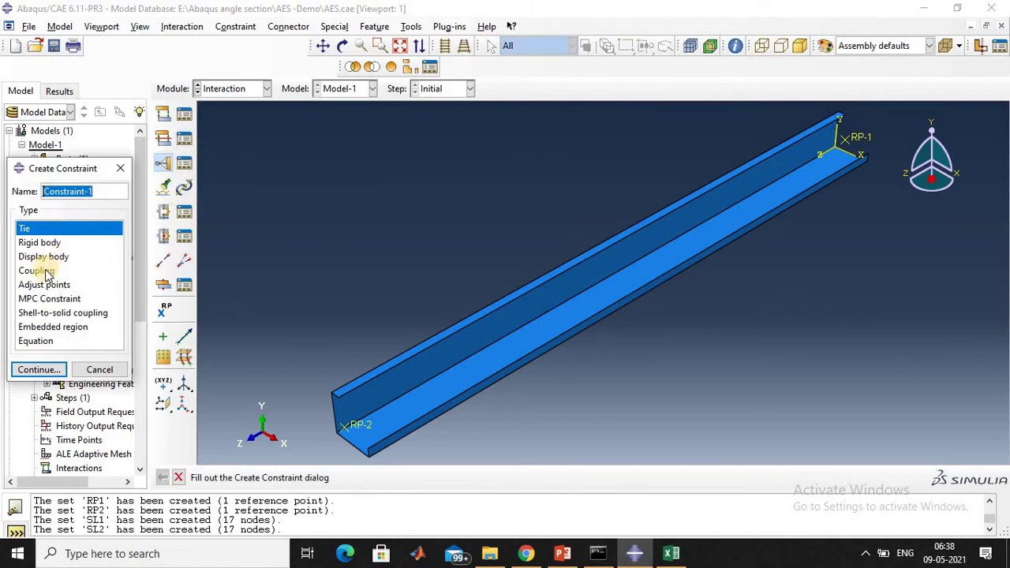
{"action": "left_click", "coordinate": [49, 299]}
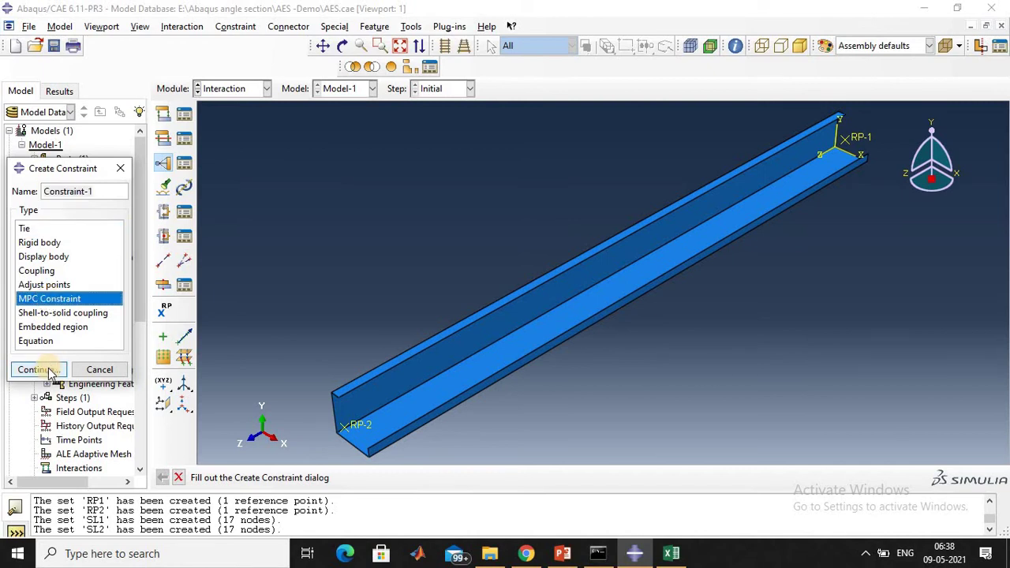
{"action": "left_click", "coordinate": [37, 369]}
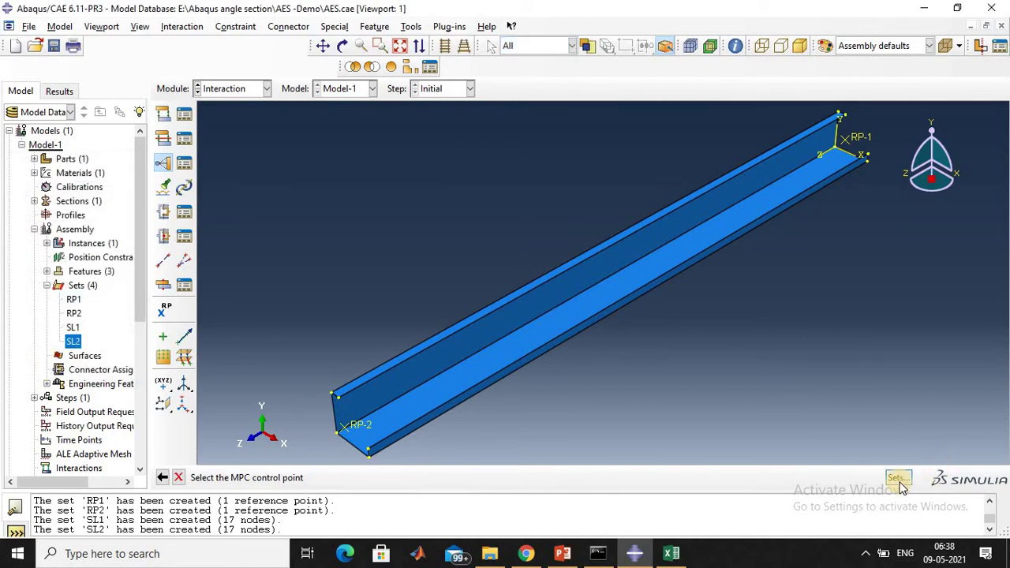
{"action": "left_click", "coordinate": [899, 481]}
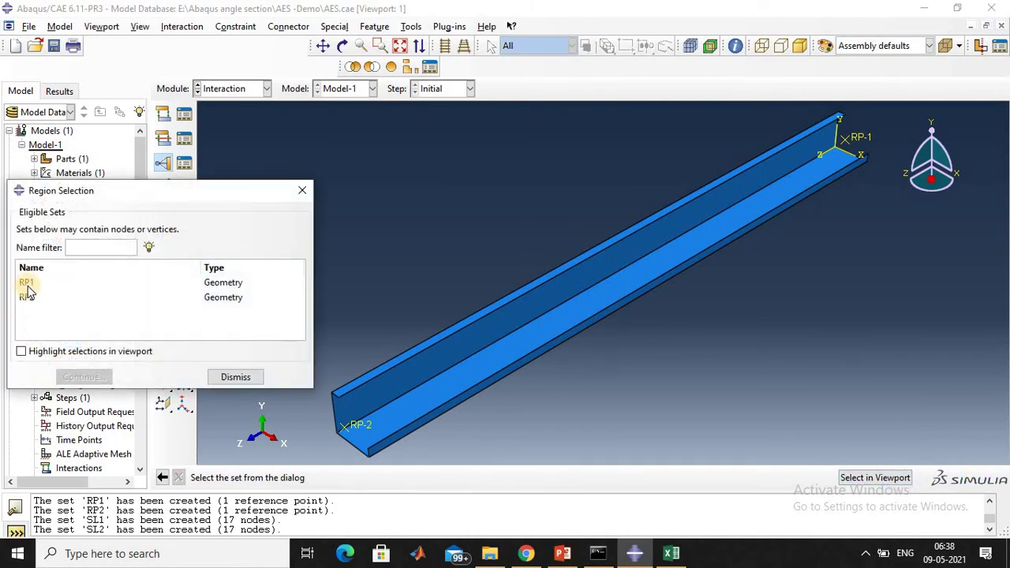
{"action": "left_click", "coordinate": [27, 284]}
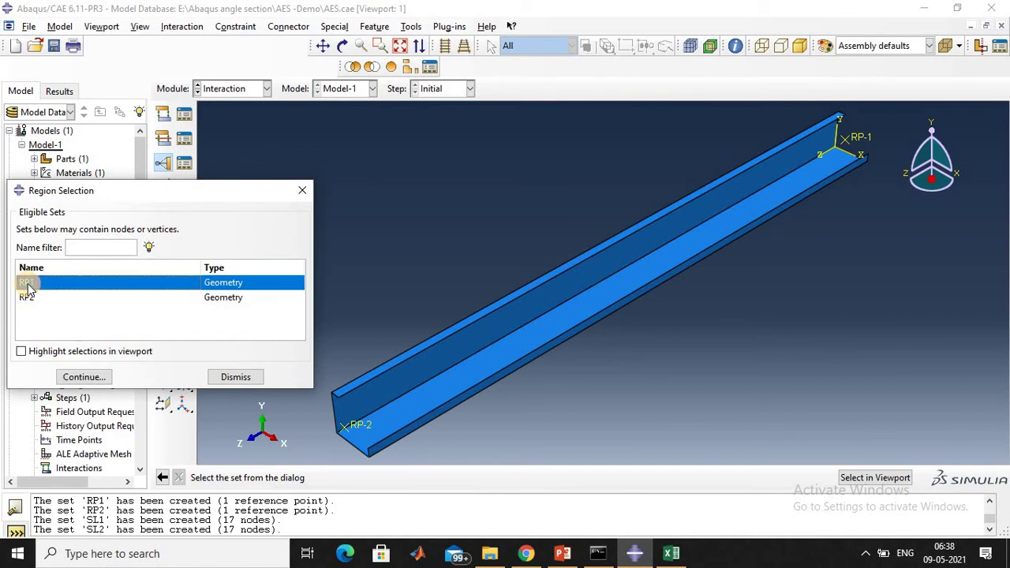
{"action": "left_click", "coordinate": [78, 377]}
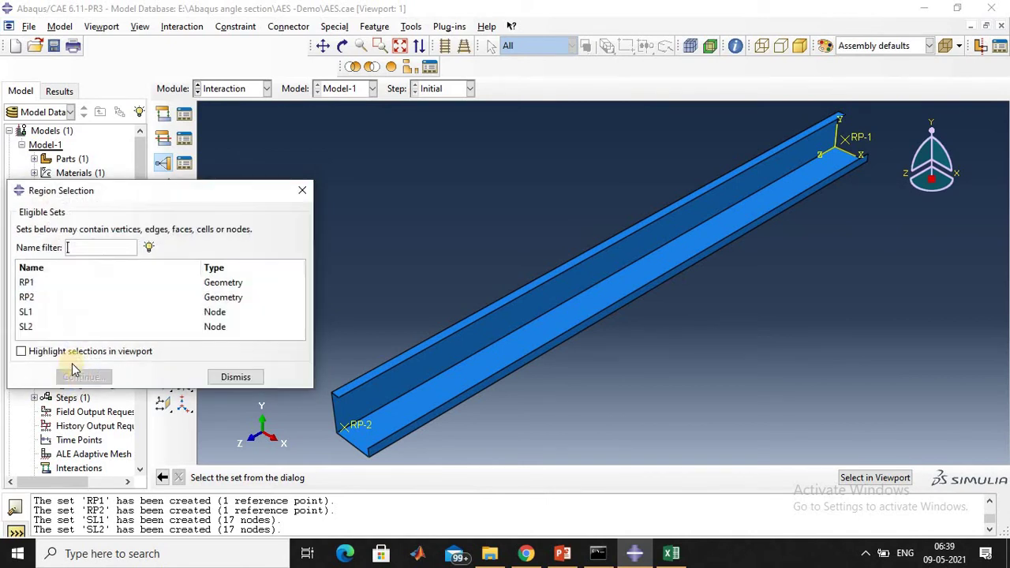
{"action": "left_click", "coordinate": [24, 313]}
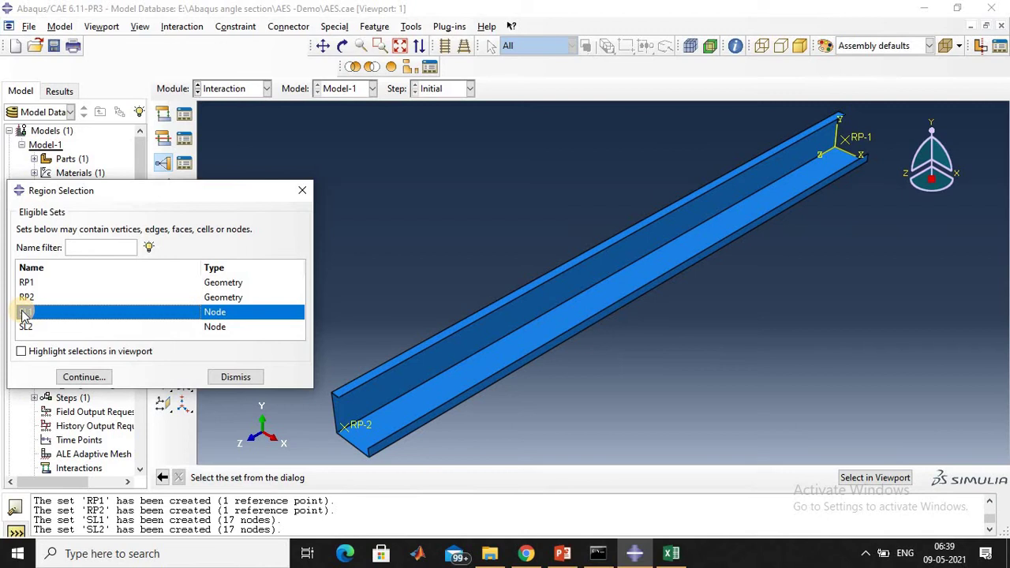
{"action": "left_click", "coordinate": [85, 377]}
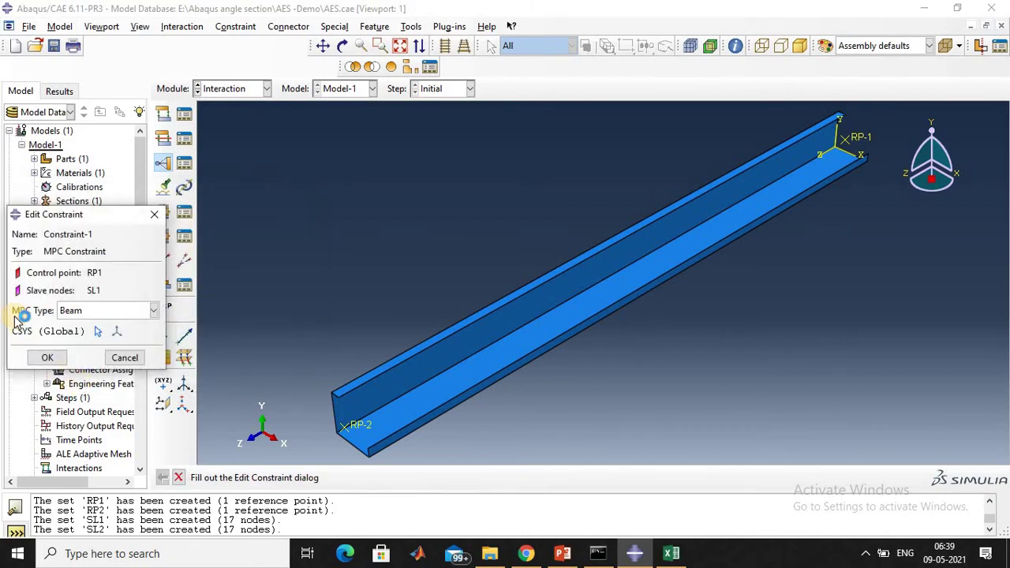
{"action": "left_click", "coordinate": [49, 359]}
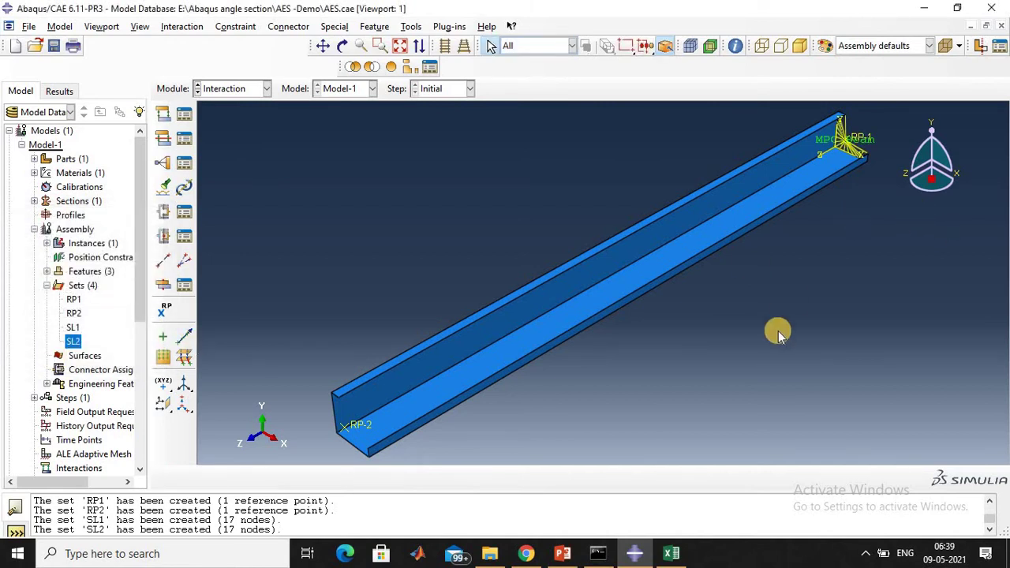
Create a second Beam-type MPC constraint with RP2 as control point and SL2 as slave nodes
{"action": "left_click", "coordinate": [92, 343]}
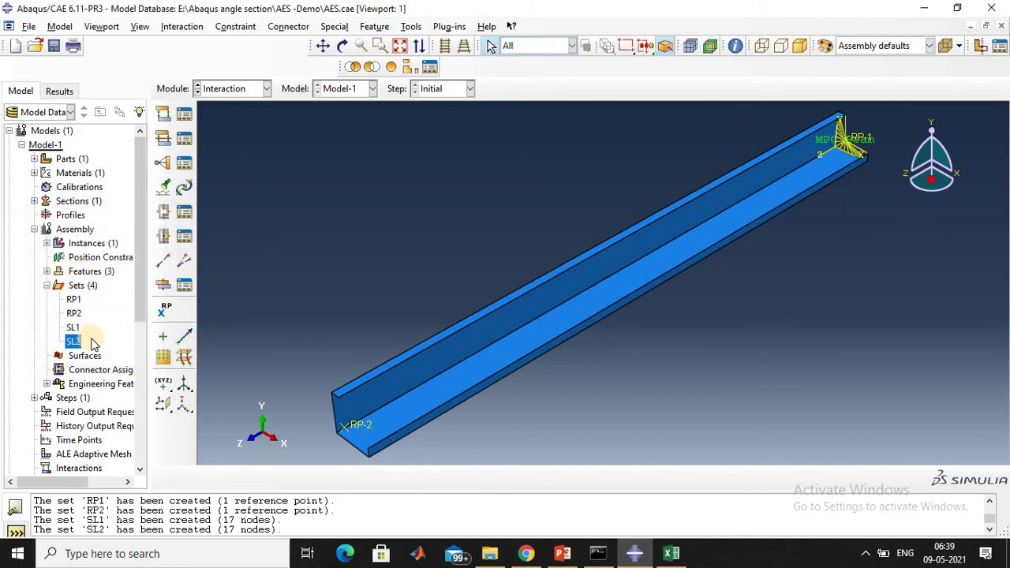
{"action": "left_click", "coordinate": [332, 390]}
{"action": "left_click", "coordinate": [163, 161]}
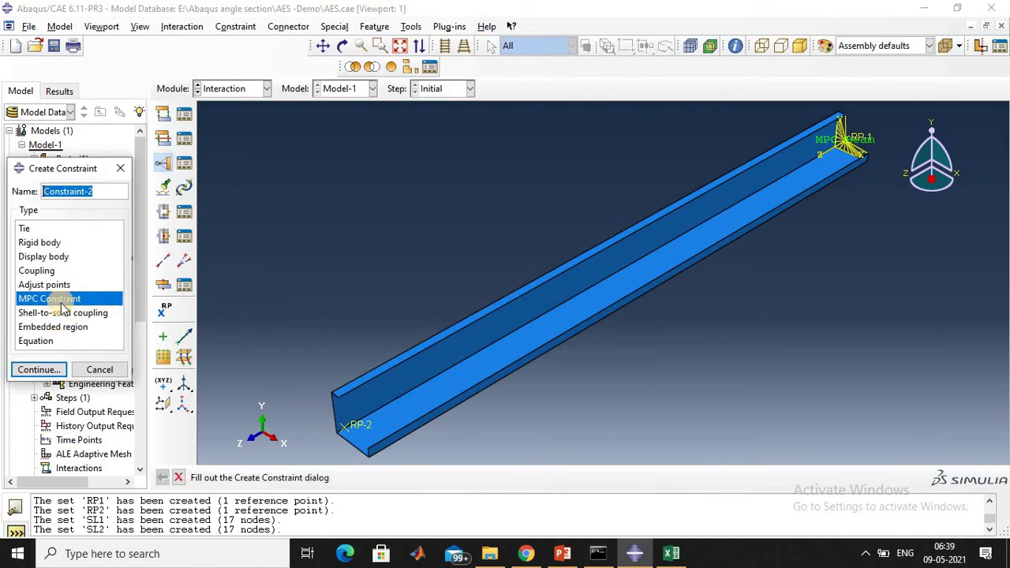
{"action": "left_click", "coordinate": [45, 369]}
{"action": "left_click", "coordinate": [25, 297]}
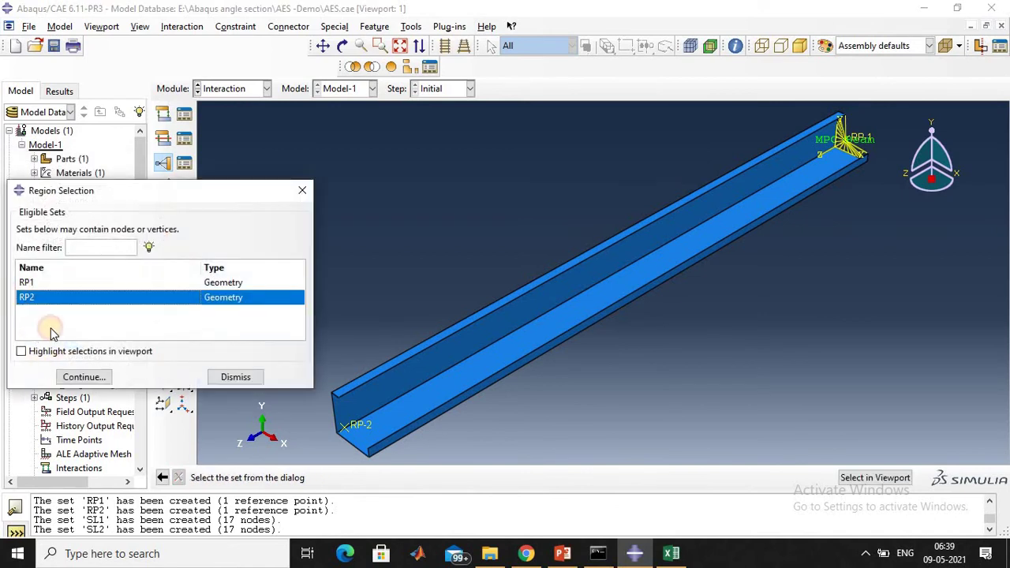
{"action": "left_click", "coordinate": [69, 376]}
{"action": "left_click", "coordinate": [29, 327]}
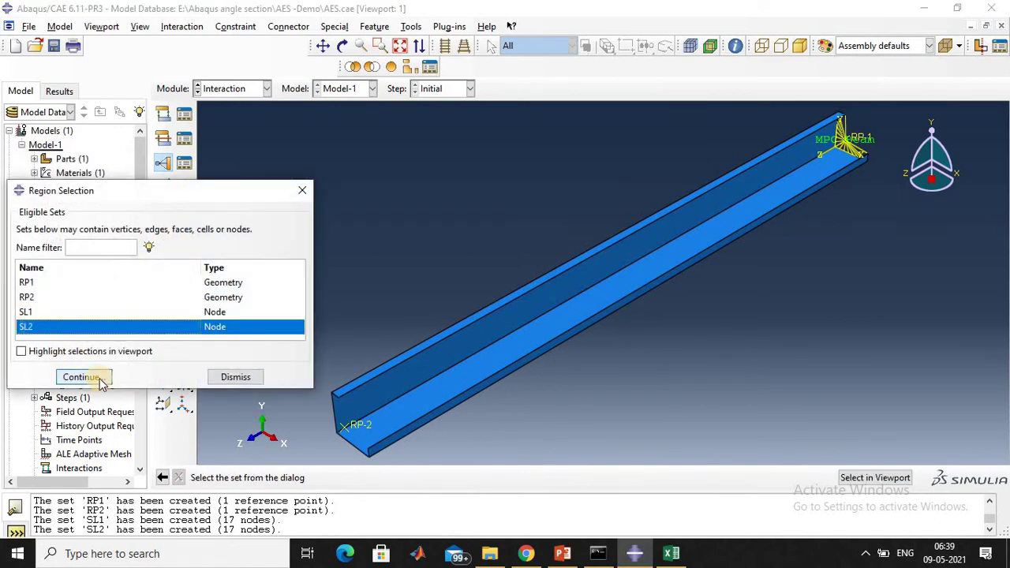
{"action": "left_click", "coordinate": [82, 377]}
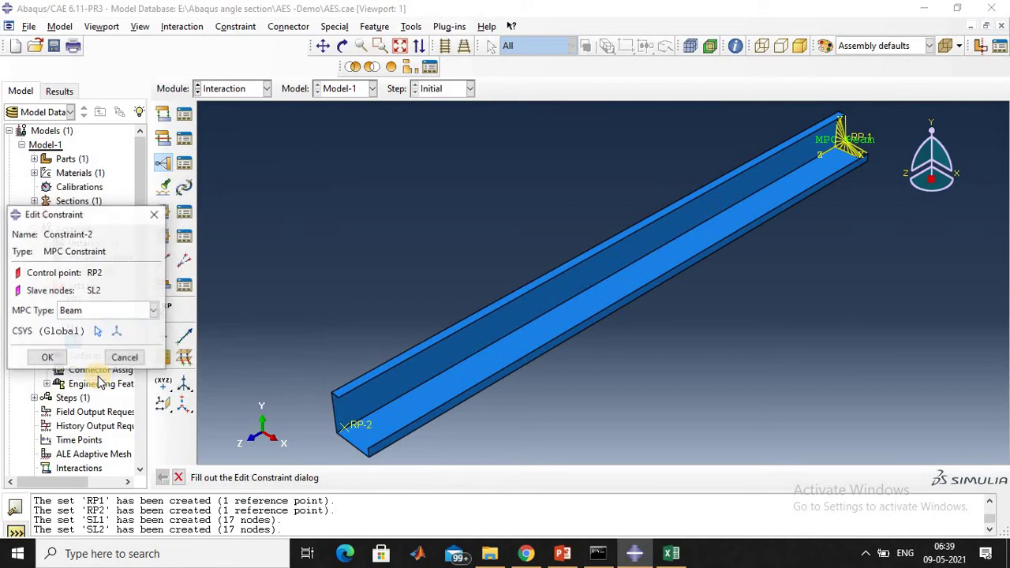
{"action": "left_click", "coordinate": [47, 356]}
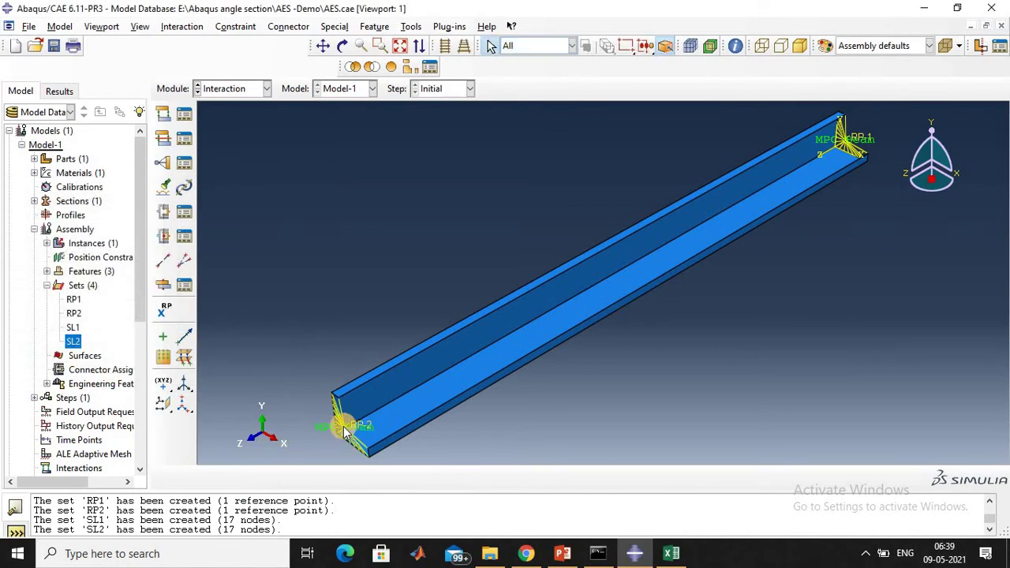
{"action": "left_click", "coordinate": [375, 458]}
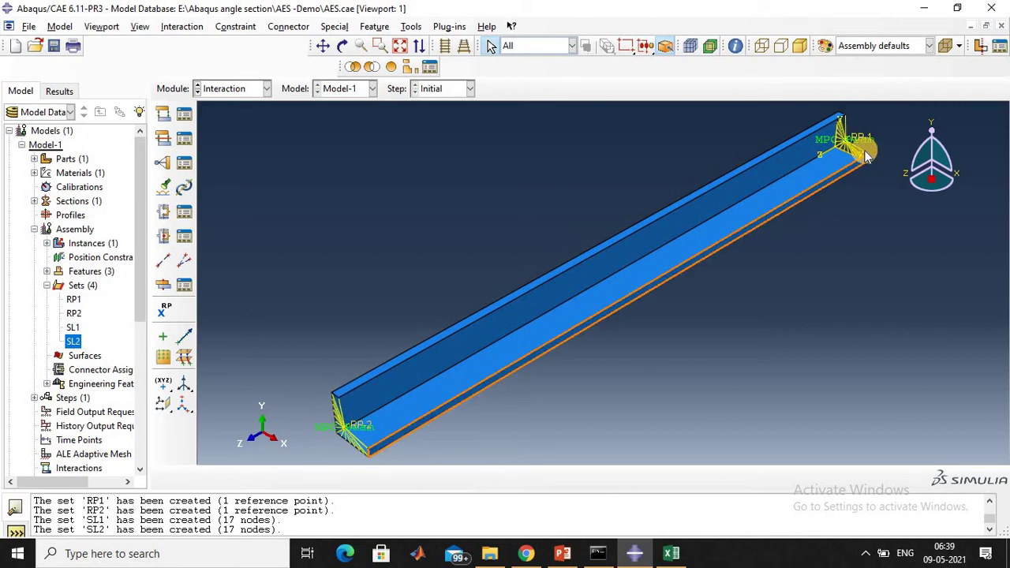
In the Load module, start a Displacement/Rotation boundary condition in the Initial step on set RP1
{"action": "left_click", "coordinate": [255, 91]}
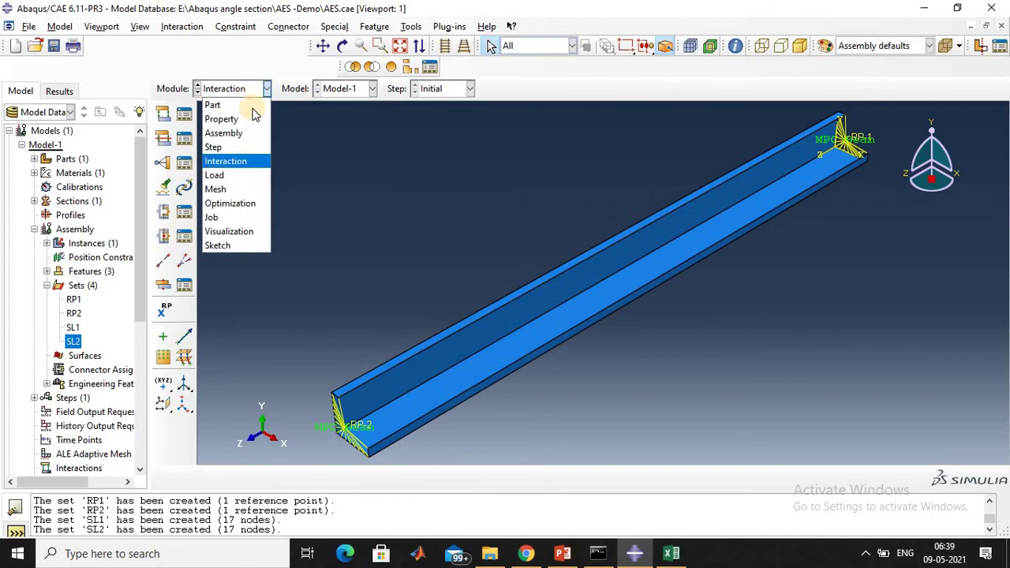
{"action": "left_click", "coordinate": [235, 175]}
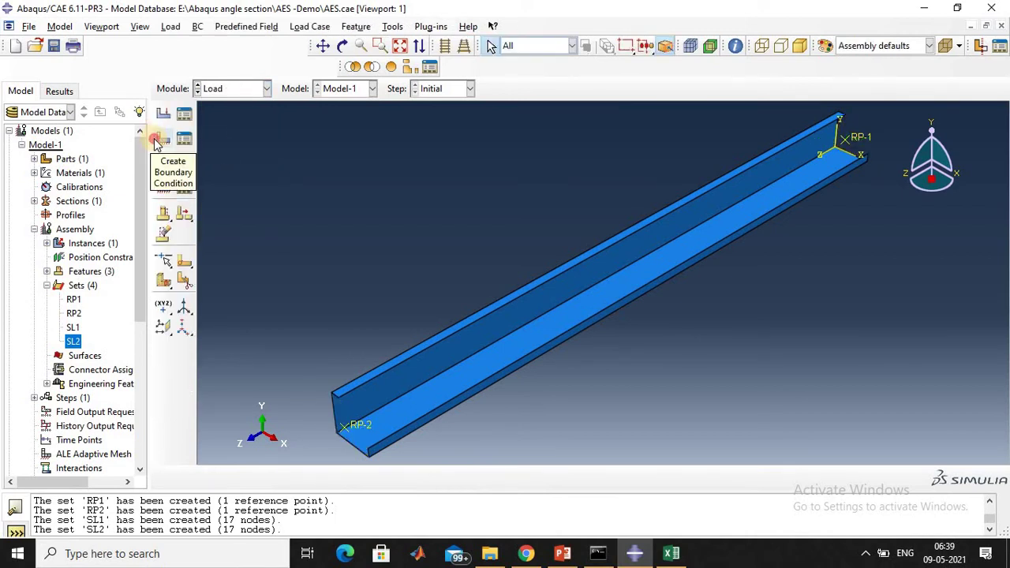
{"action": "left_click", "coordinate": [156, 142]}
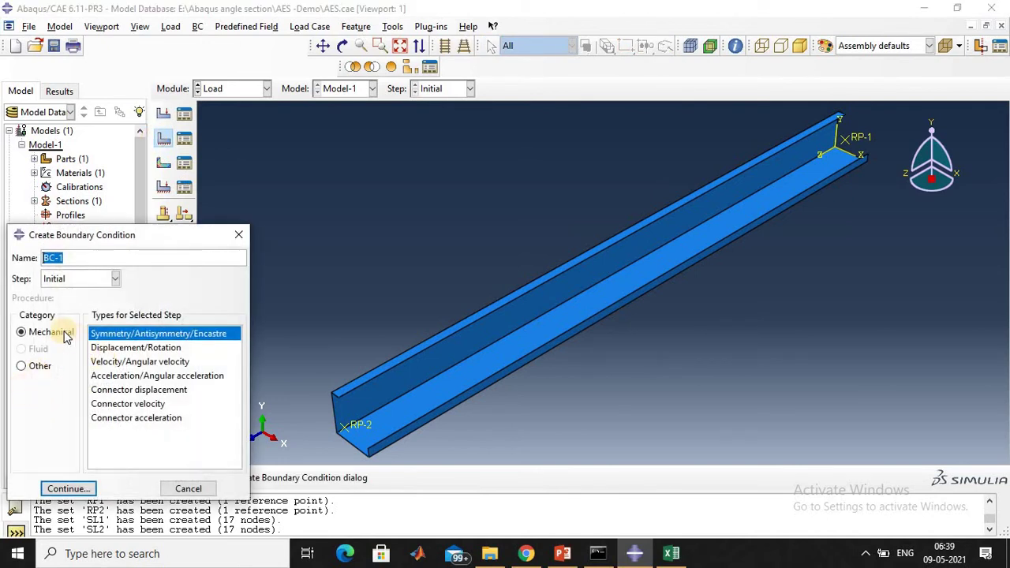
{"action": "left_click", "coordinate": [135, 347]}
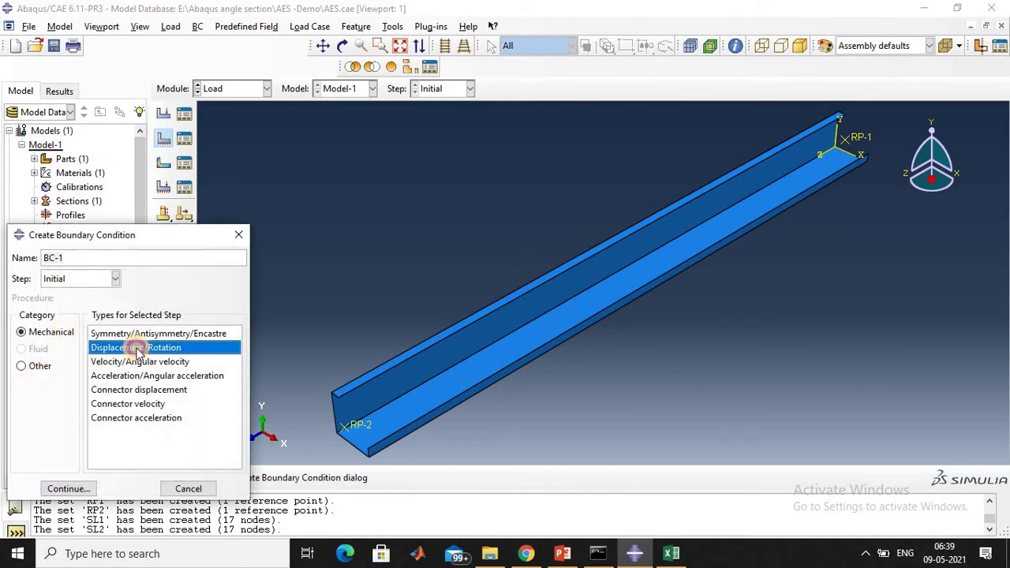
{"action": "left_click", "coordinate": [67, 489]}
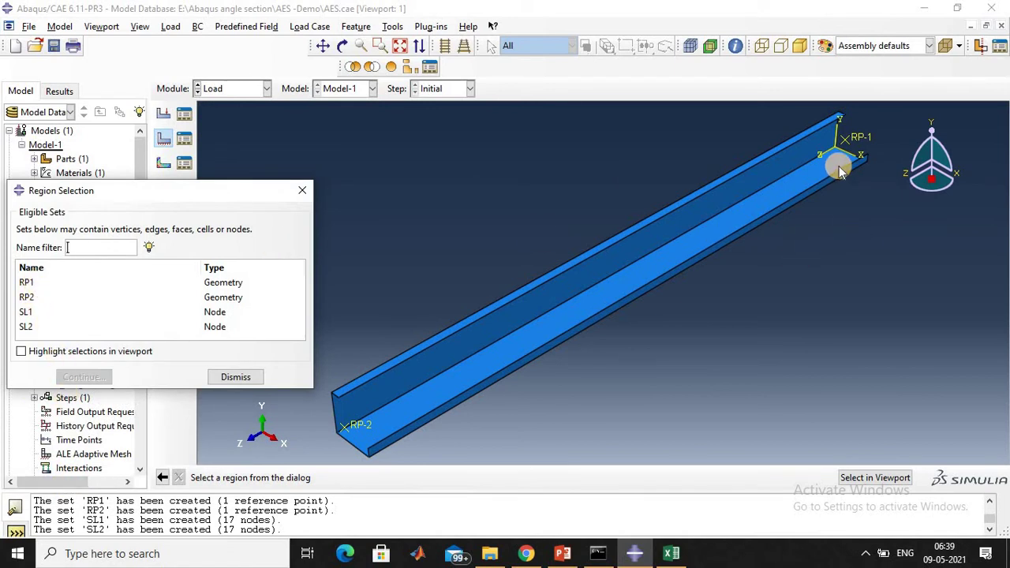
{"action": "left_click", "coordinate": [857, 150]}
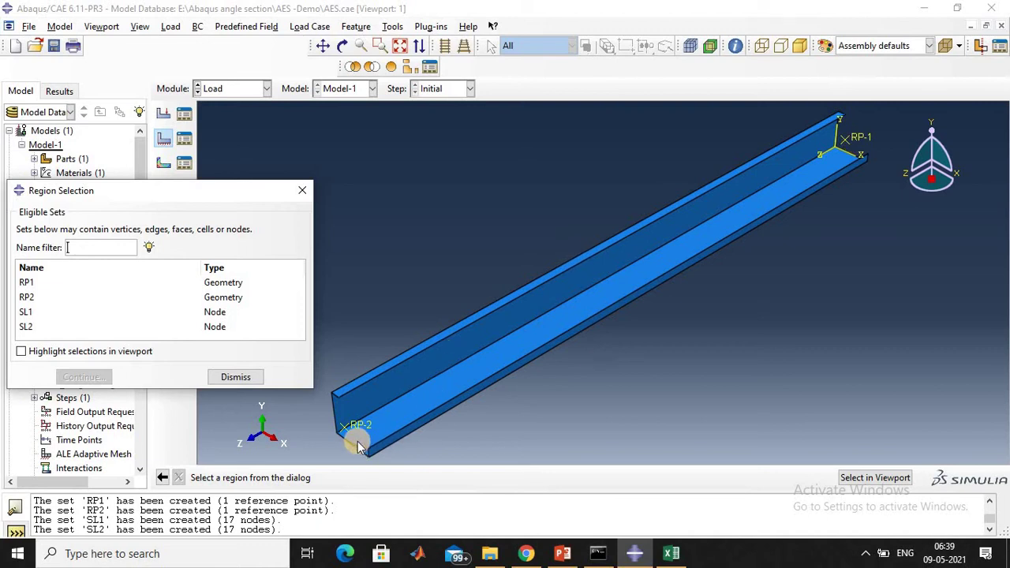
{"action": "left_click", "coordinate": [24, 284]}
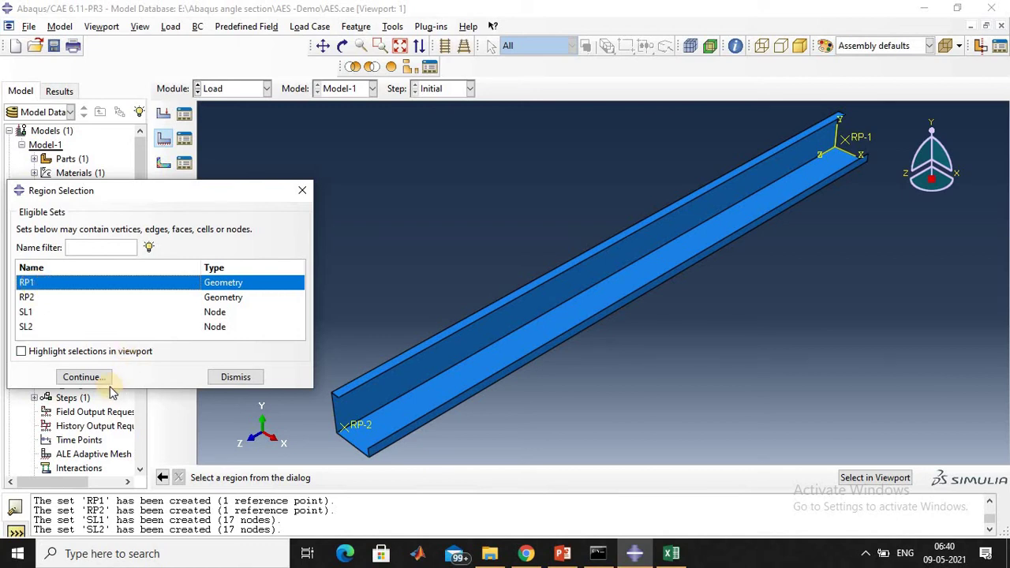
{"action": "left_click", "coordinate": [84, 377]}
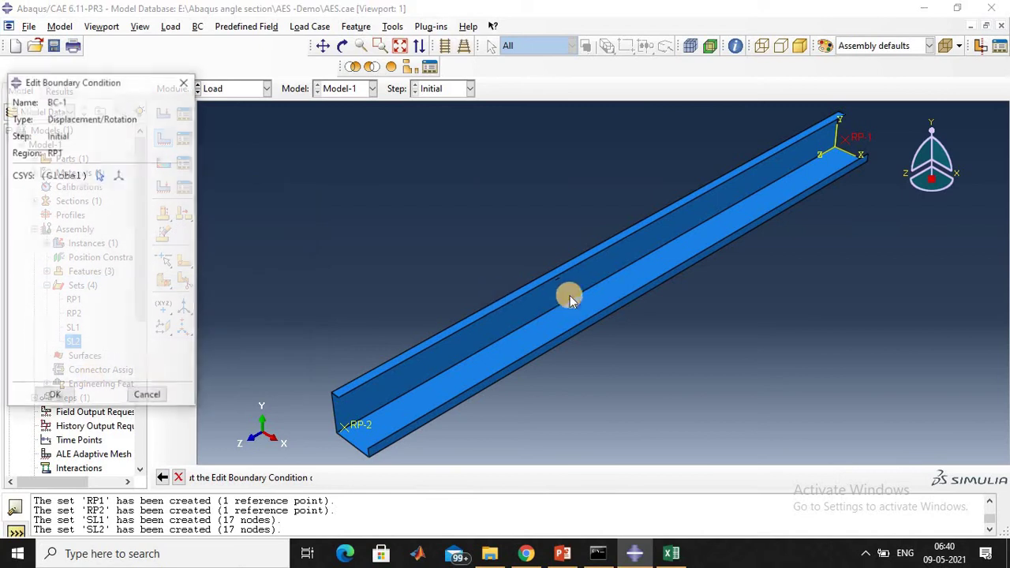
Restrain U1, U2, U3 and UR3 in the RP1 boundary condition
{"action": "left_click", "coordinate": [19, 194]}
{"action": "left_click", "coordinate": [20, 211]}
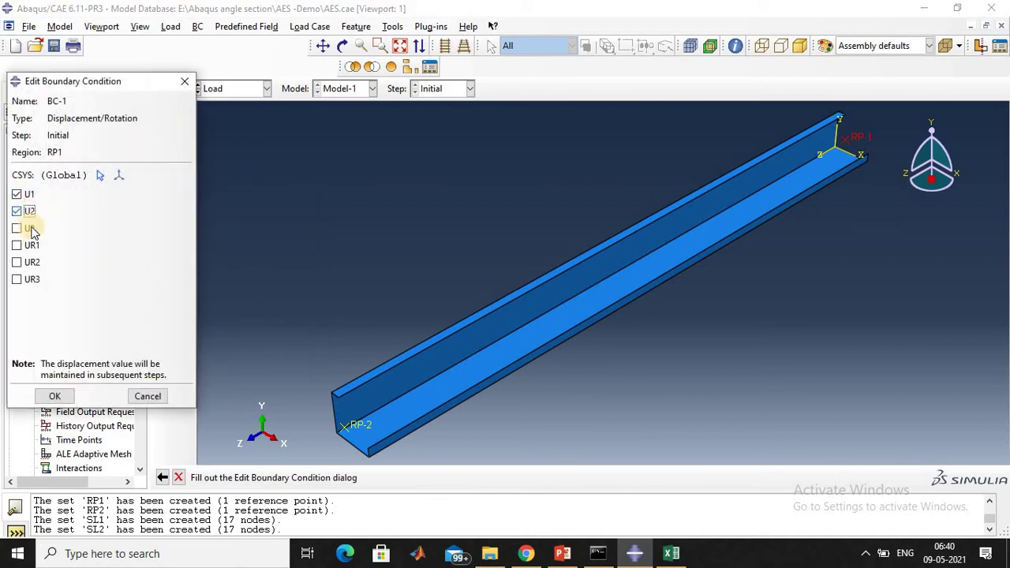
{"action": "left_click", "coordinate": [18, 228]}
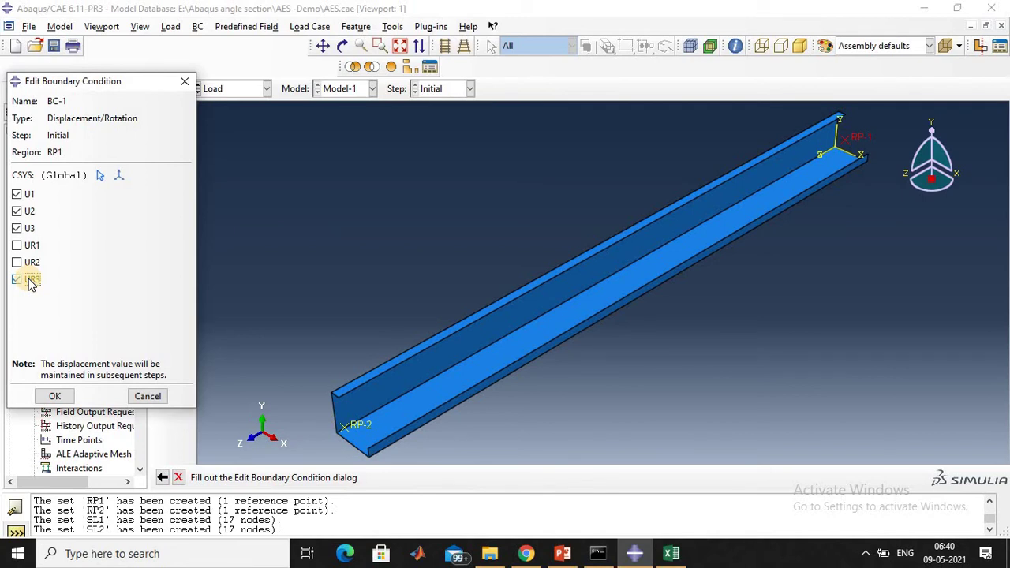
{"action": "left_click", "coordinate": [55, 396]}
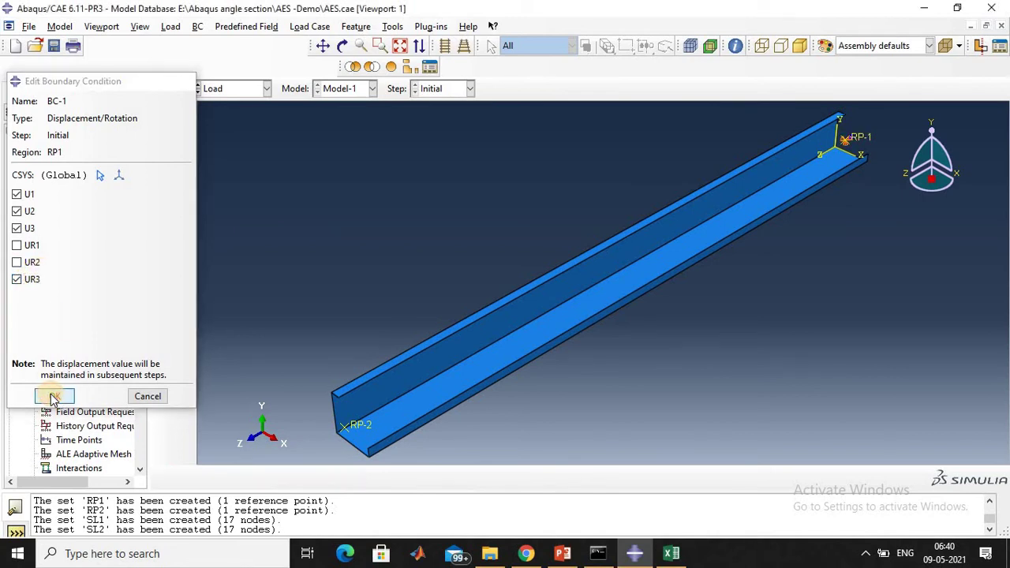
Create a Displacement/Rotation boundary condition in the Initial step on set RP2, restraining U1, U2 and UR3
{"action": "left_click", "coordinate": [168, 140]}
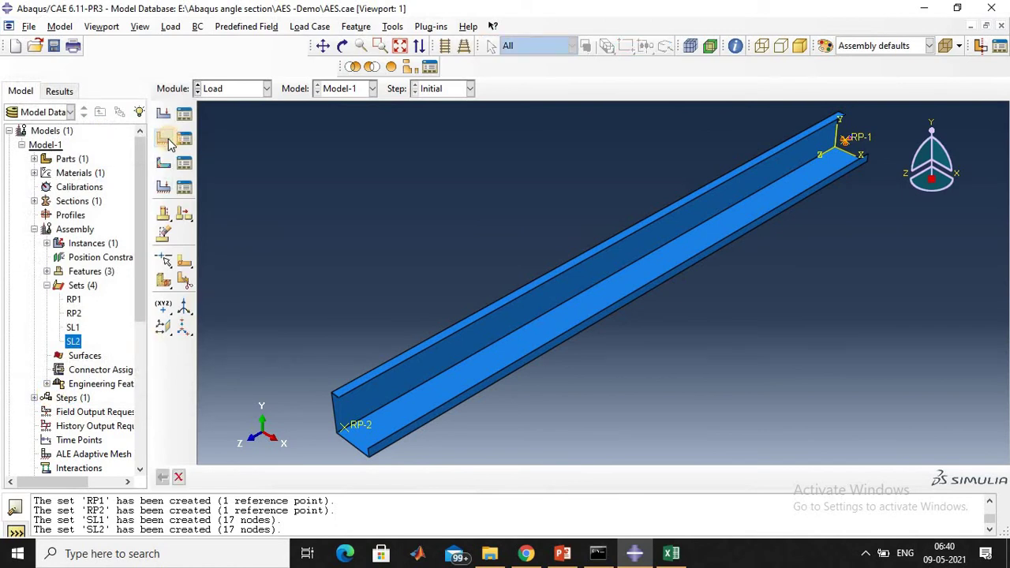
{"action": "left_click", "coordinate": [107, 347]}
{"action": "left_click", "coordinate": [59, 487]}
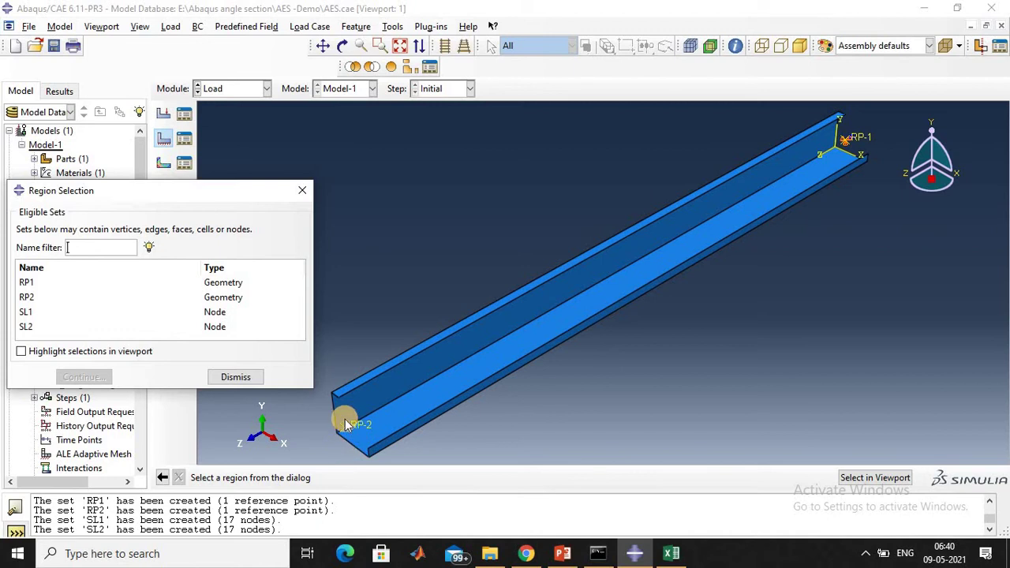
{"action": "left_click", "coordinate": [30, 298]}
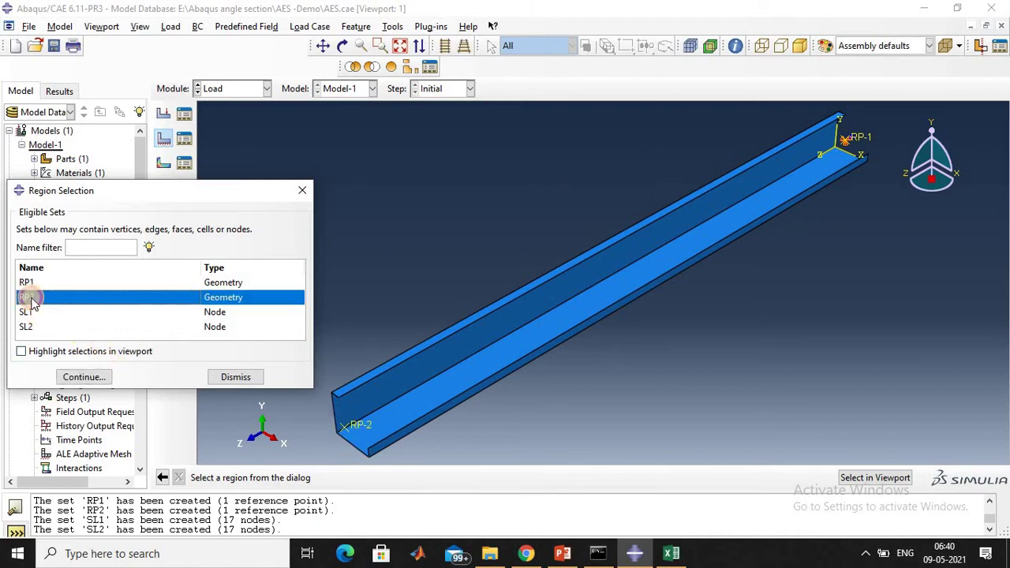
{"action": "left_click", "coordinate": [84, 377]}
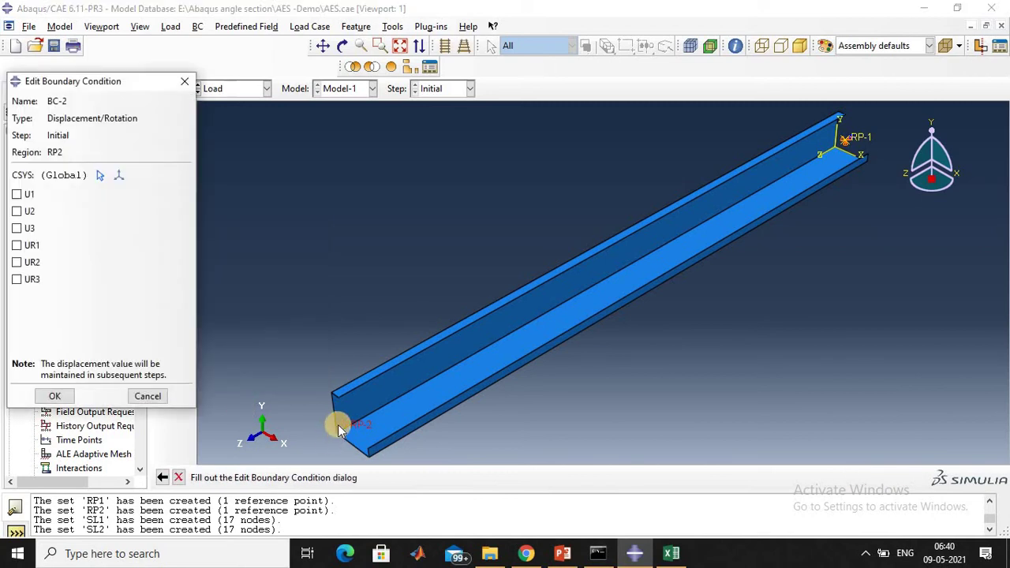
{"action": "left_click", "coordinate": [25, 195]}
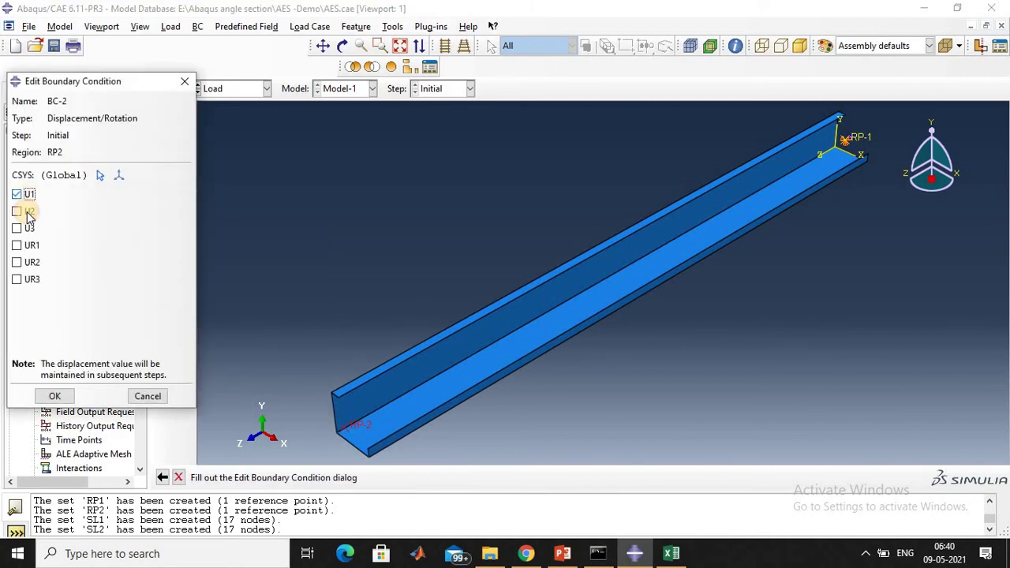
{"action": "left_click", "coordinate": [26, 211]}
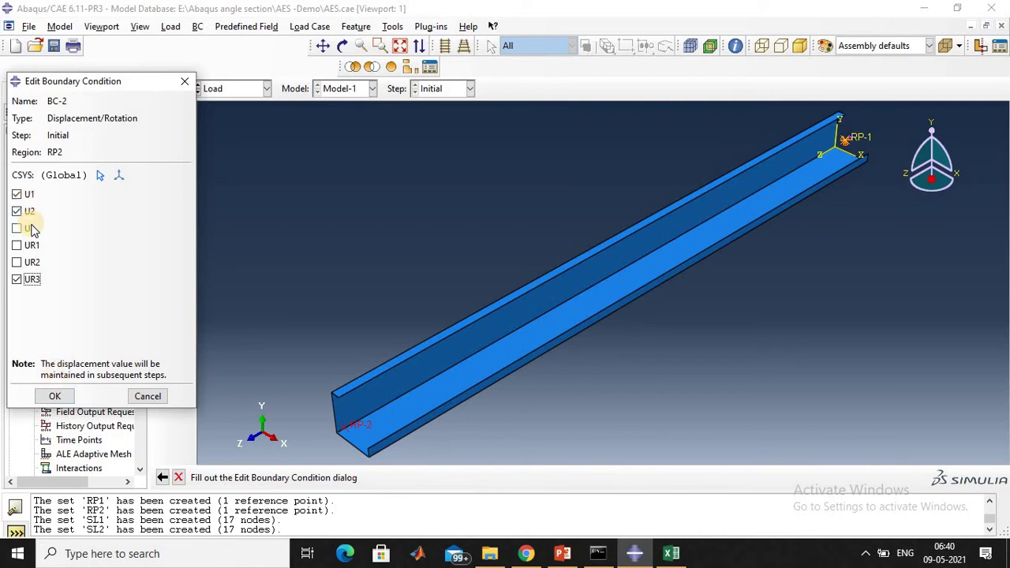
{"action": "left_click", "coordinate": [60, 397]}
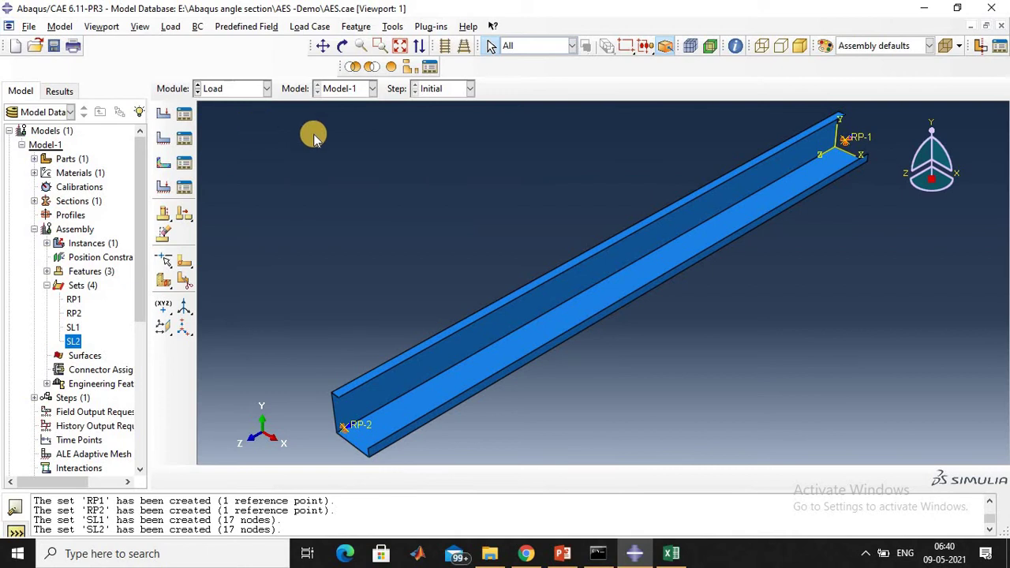
Copy Model-1 as Model-1-Copy, and copy that model again as Model-1-Copy-Copy
{"action": "left_click", "coordinate": [21, 145]}
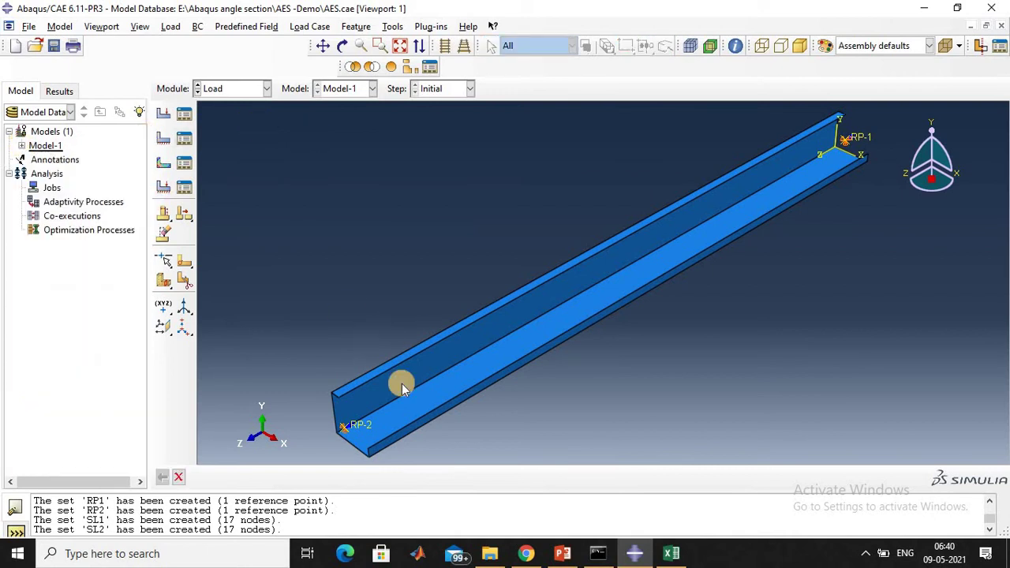
{"action": "right_click", "coordinate": [44, 145]}
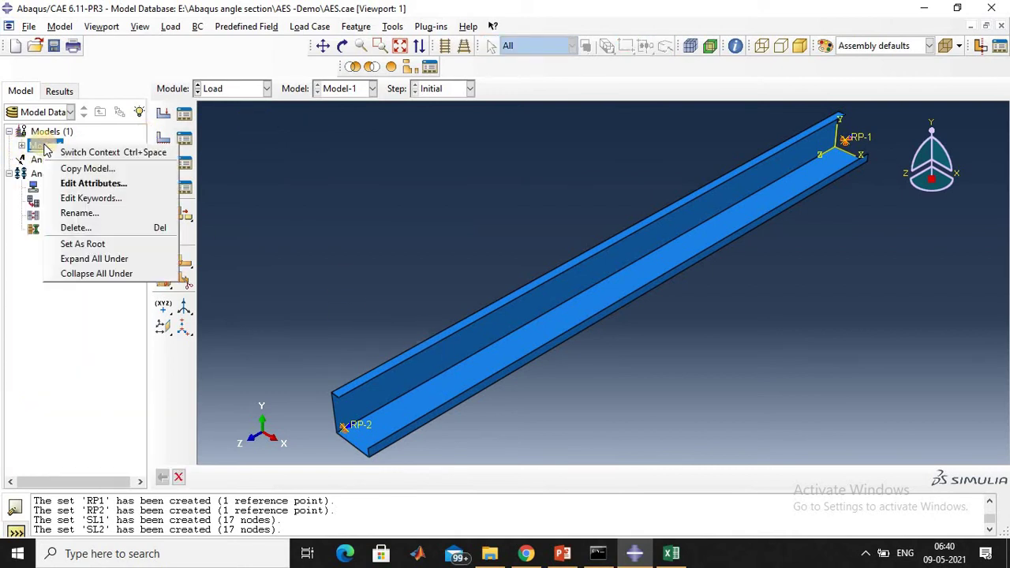
{"action": "left_click", "coordinate": [87, 168]}
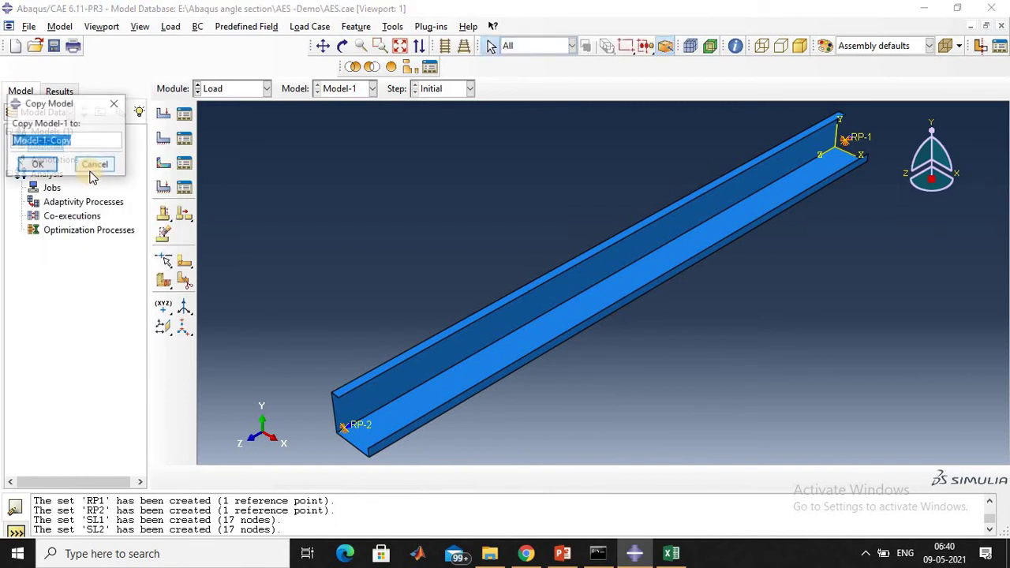
{"action": "left_click", "coordinate": [45, 166]}
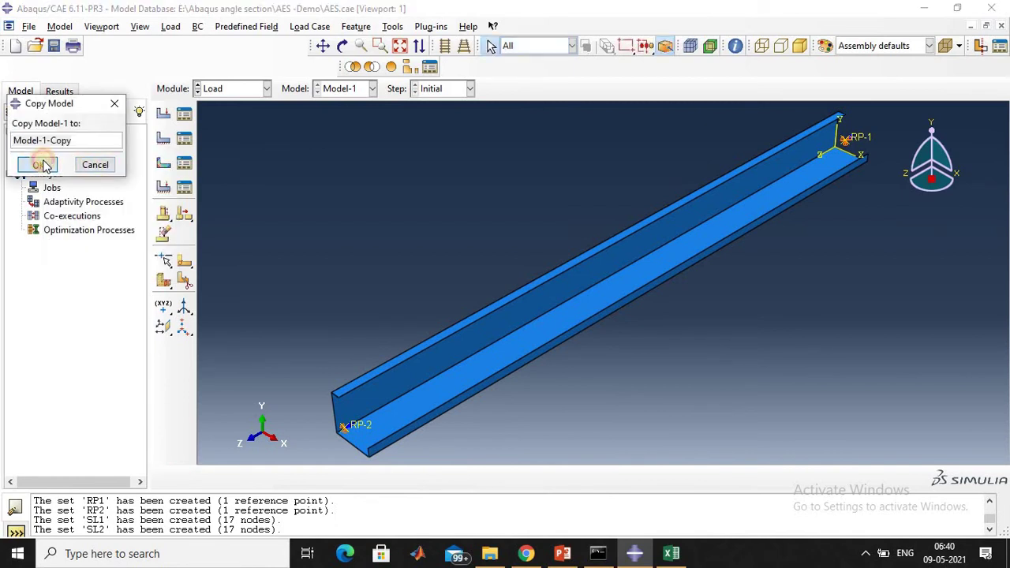
{"action": "right_click", "coordinate": [49, 162]}
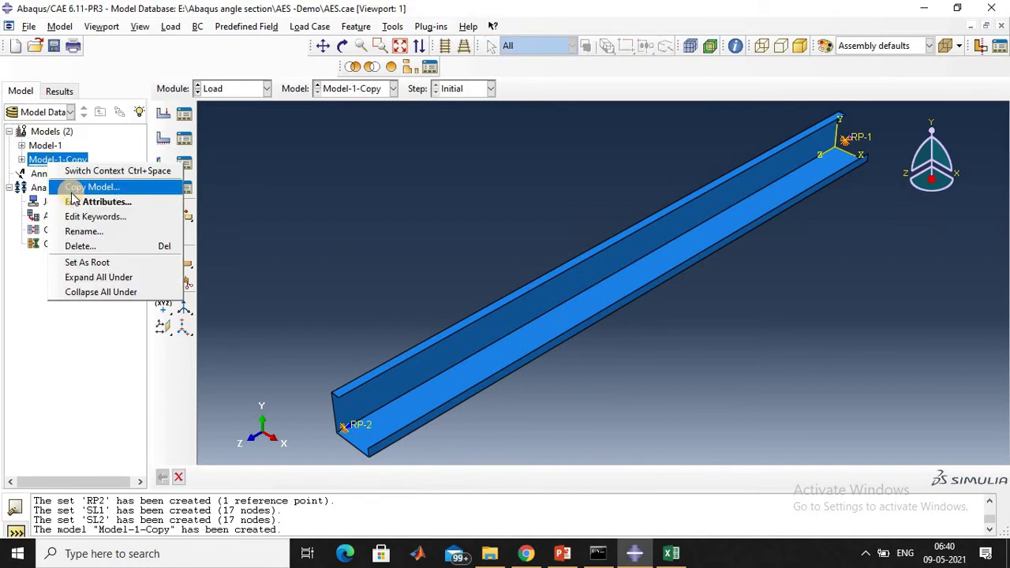
{"action": "left_click", "coordinate": [87, 187]}
{"action": "left_click", "coordinate": [37, 163]}
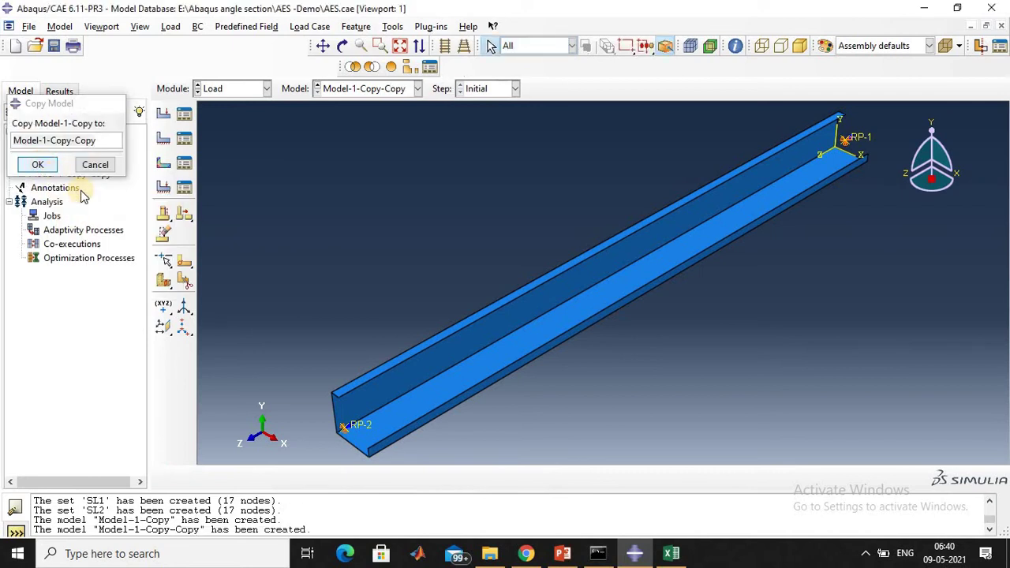
Rename the model Model-1-Copy as Eigen analysis
{"action": "right_click", "coordinate": [75, 163]}
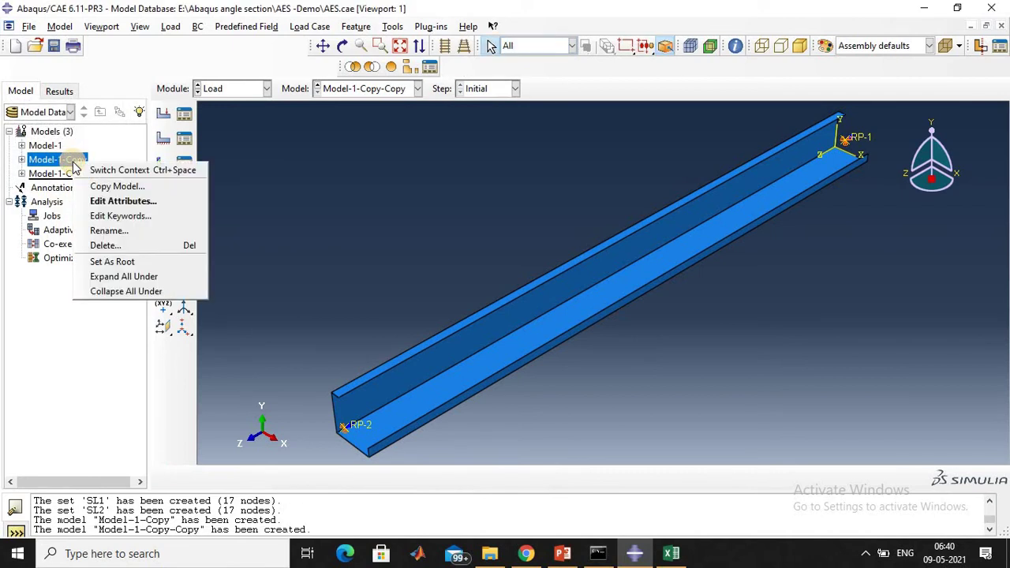
{"action": "left_click", "coordinate": [114, 230]}
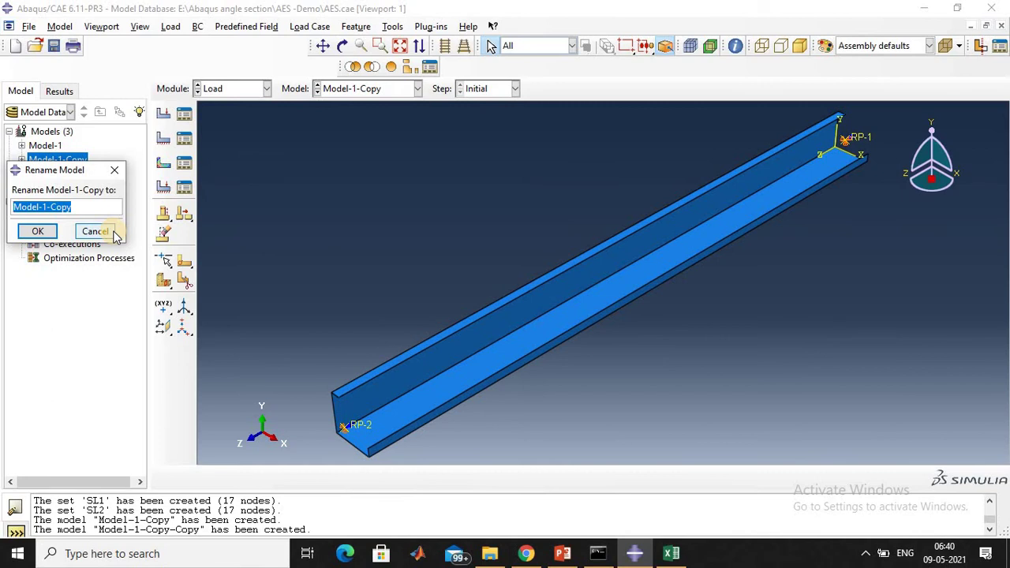
{"action": "type", "text": "L"}
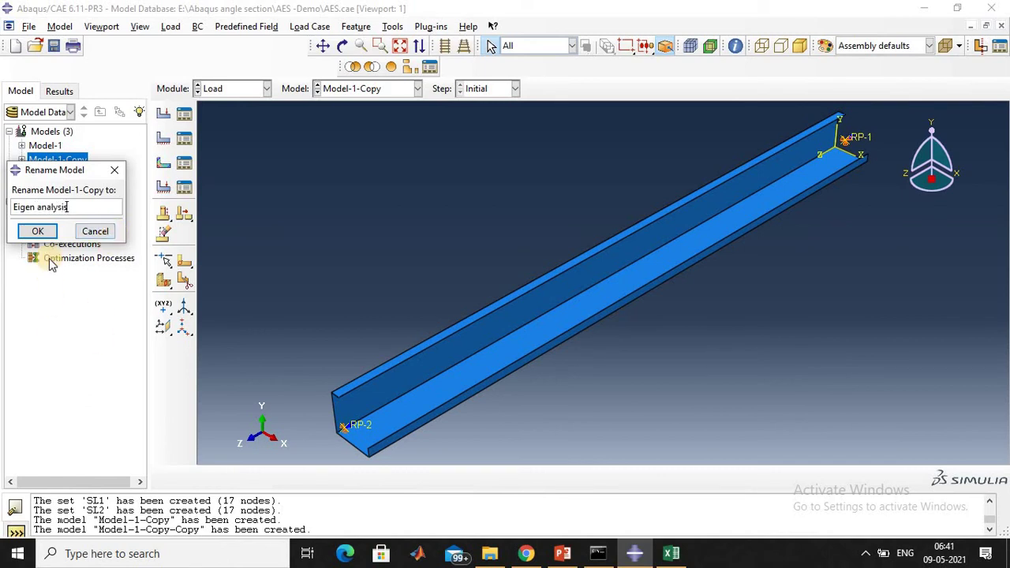
{"action": "left_click", "coordinate": [35, 231]}
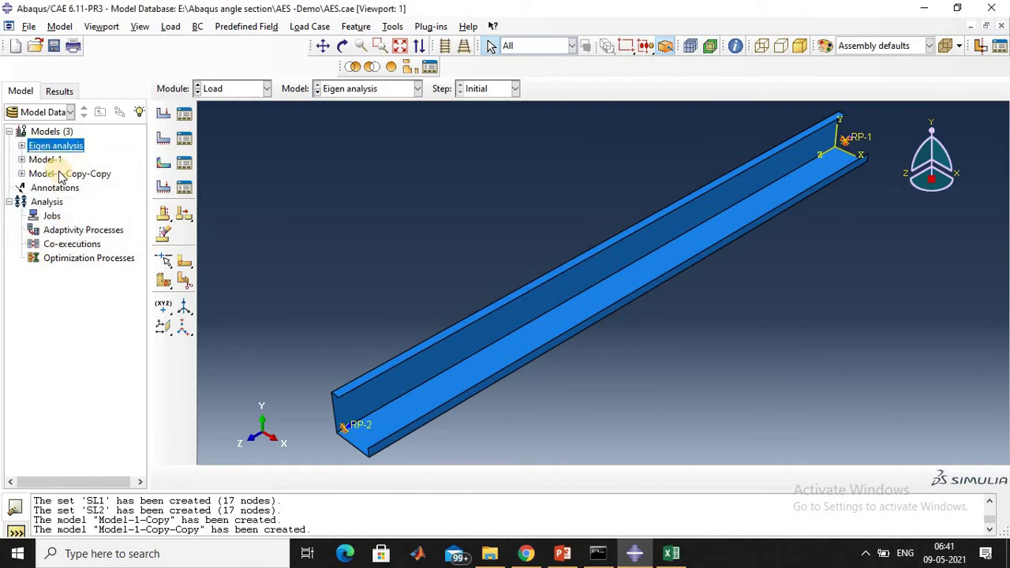
Rename the model Model-1-Copy-Copy as Non-linear analysis
{"action": "right_click", "coordinate": [60, 174]}
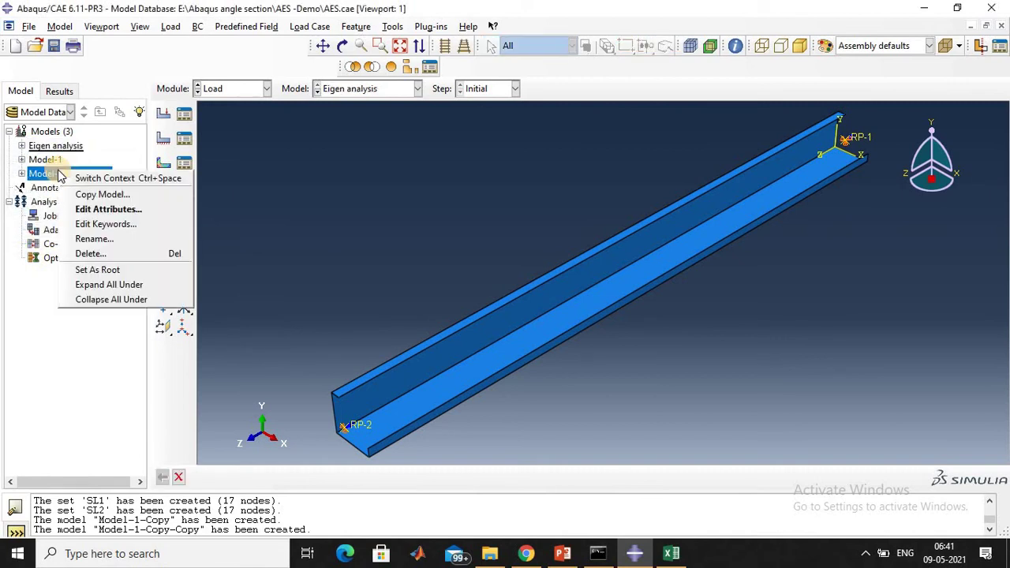
{"action": "left_click", "coordinate": [96, 238]}
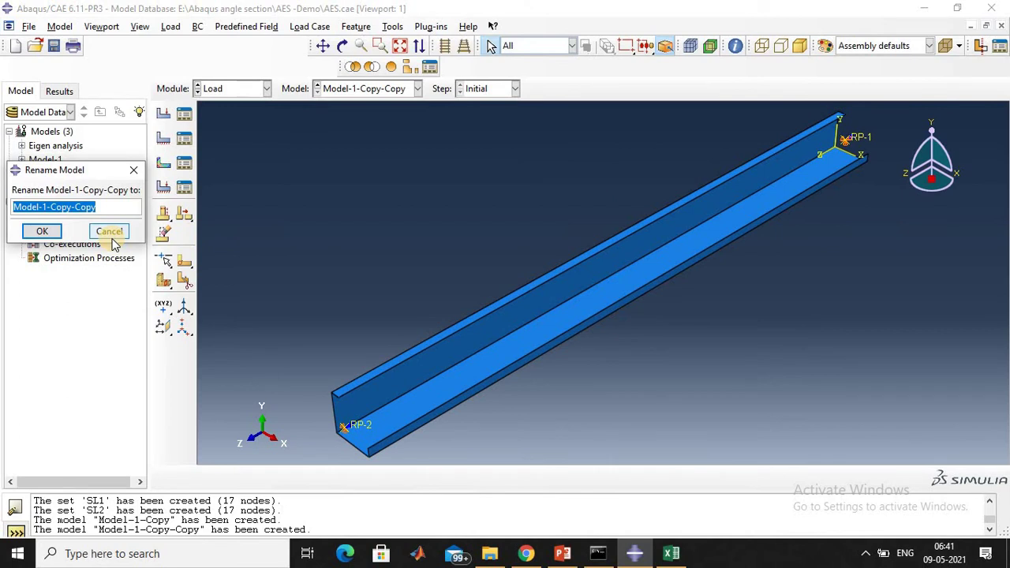
{"action": "type", "text": "Non-linear analysis"}
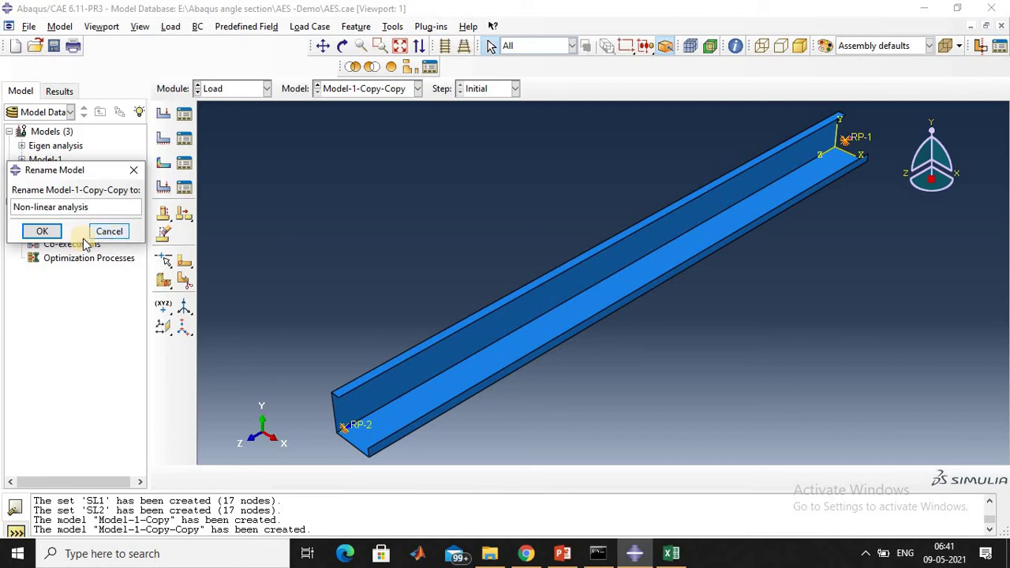
{"action": "left_click", "coordinate": [32, 232]}
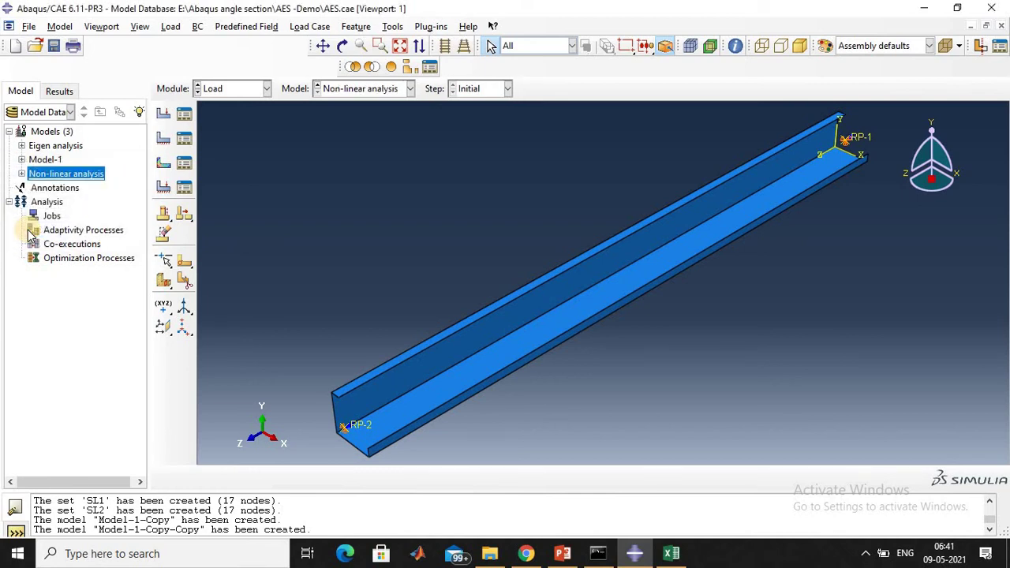
Make Eigen analysis the current model in the Load module
{"action": "left_click", "coordinate": [48, 148]}
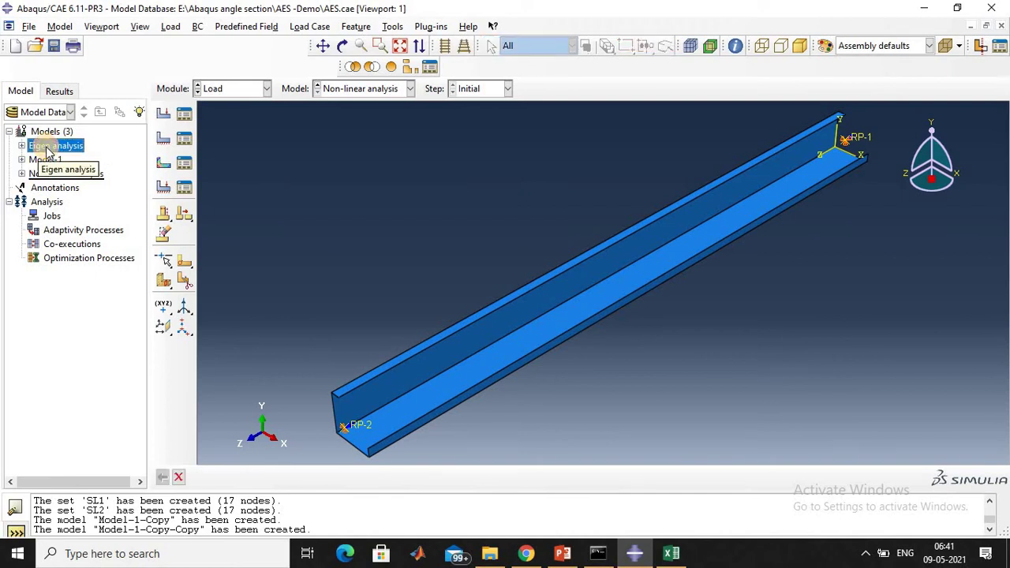
{"action": "left_click", "coordinate": [374, 93]}
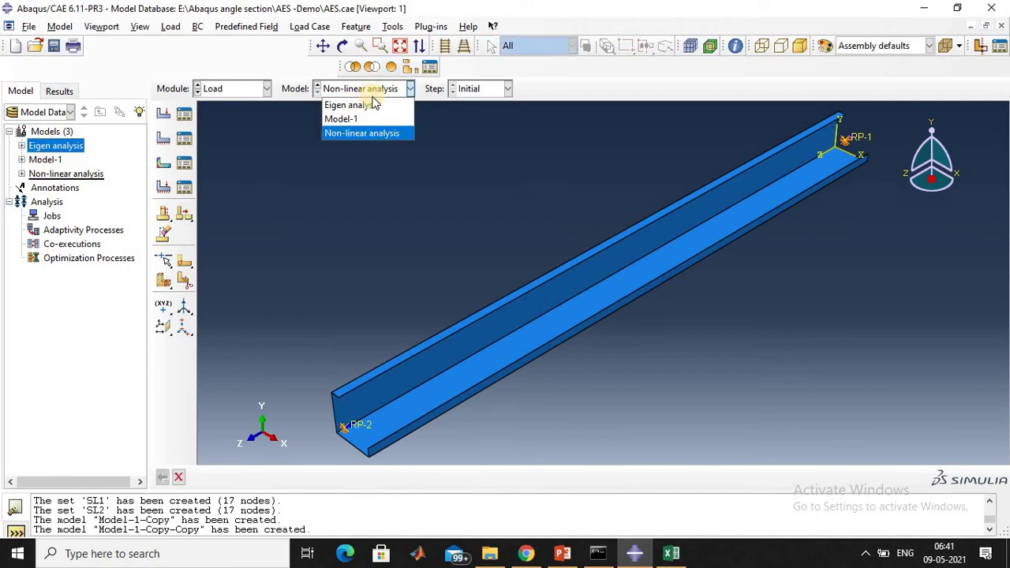
{"action": "left_click", "coordinate": [359, 109]}
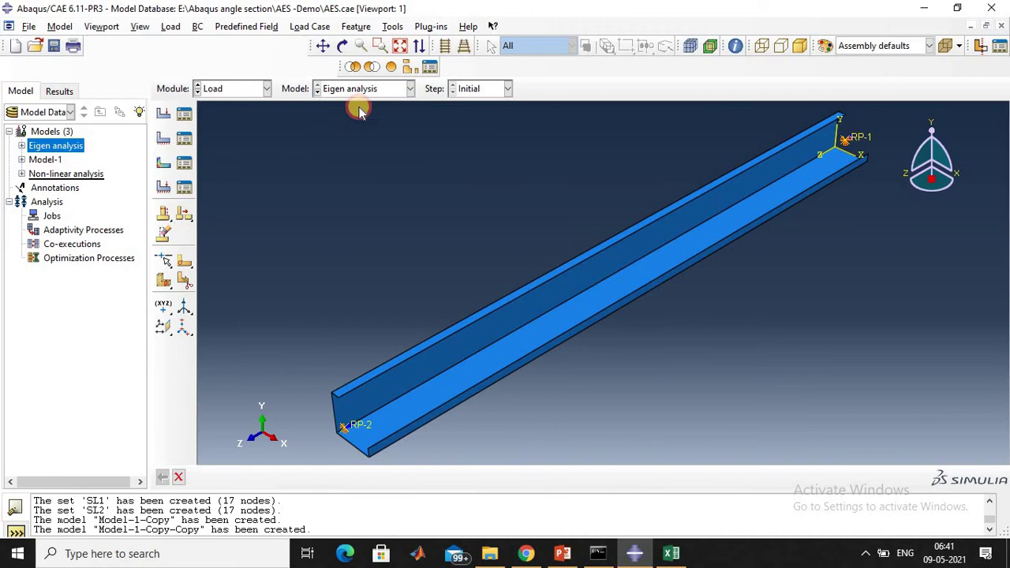
Create a linear perturbation Buckle step after the Initial step in the Eigen analysis model
{"action": "left_click", "coordinate": [263, 90]}
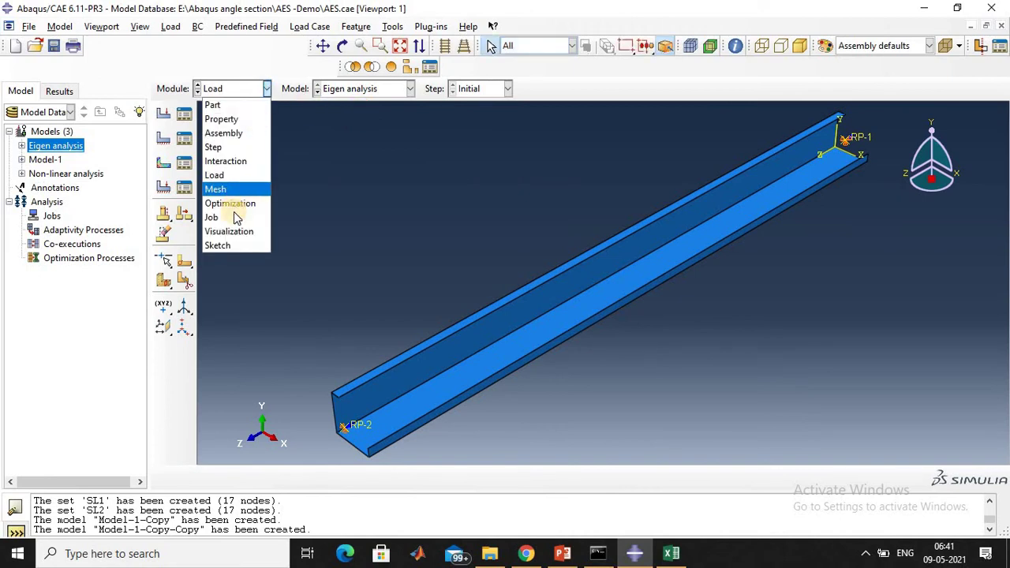
{"action": "left_click", "coordinate": [224, 148]}
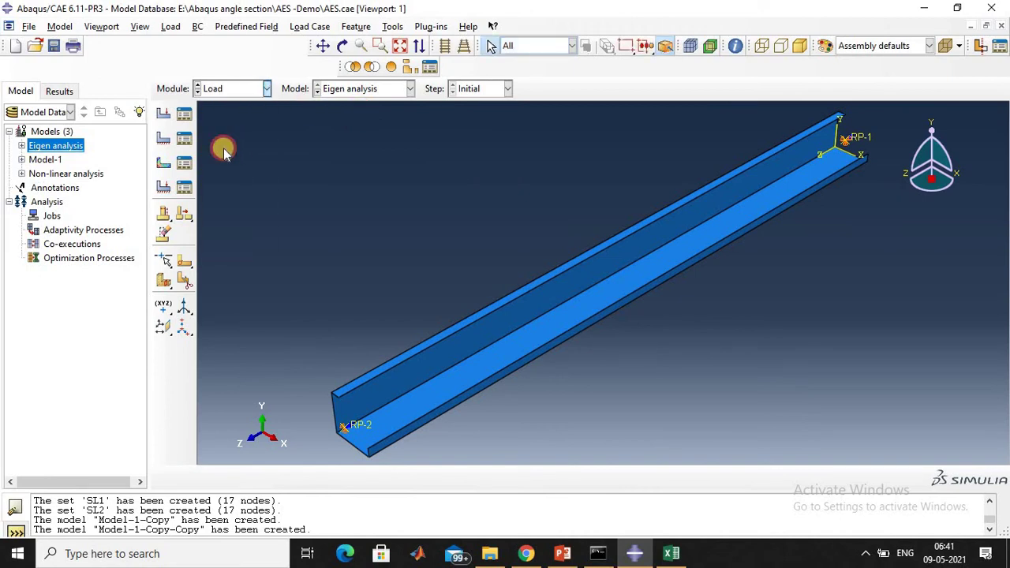
{"action": "left_click", "coordinate": [162, 116]}
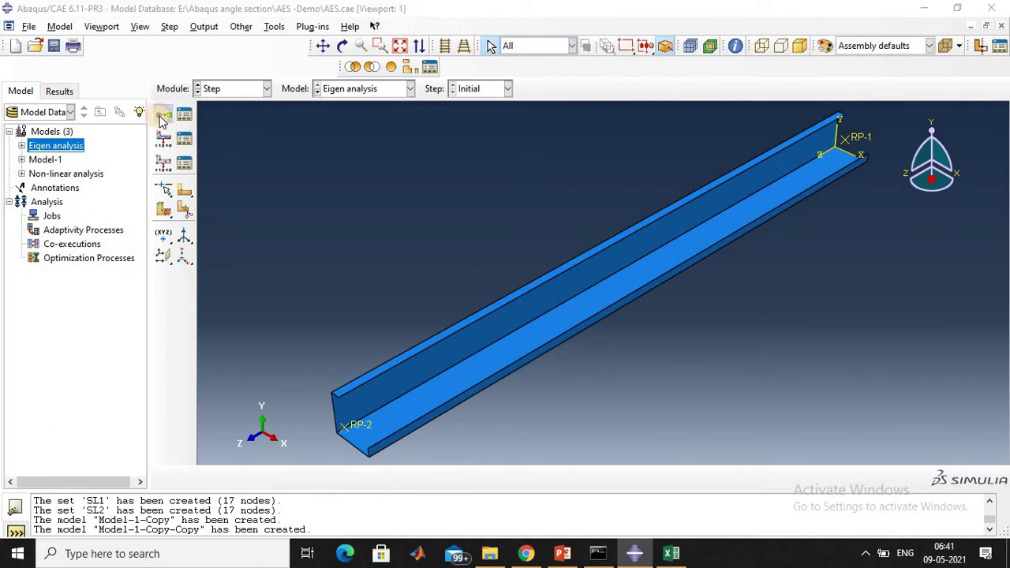
{"action": "left_click", "coordinate": [54, 396]}
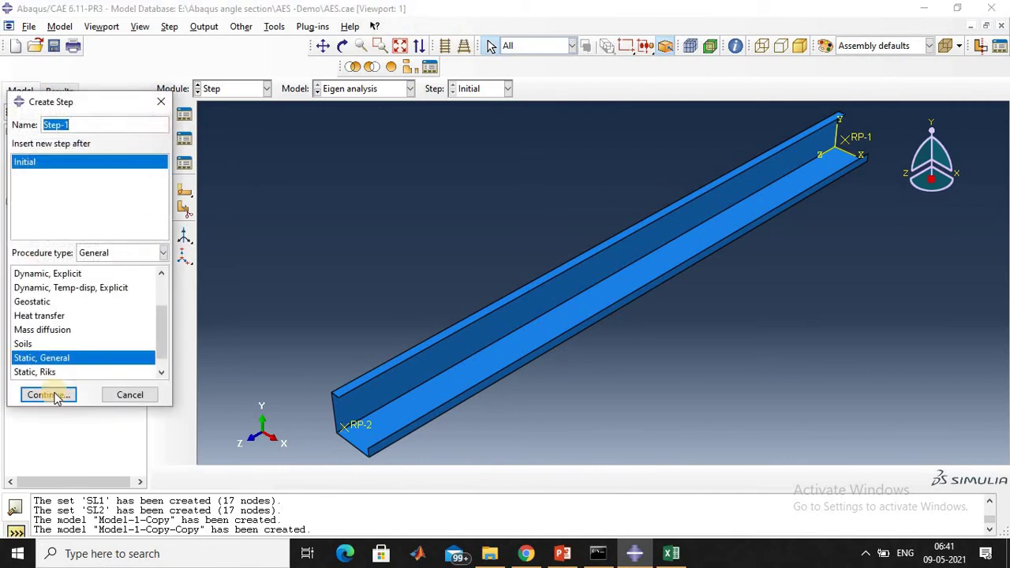
{"action": "left_click", "coordinate": [122, 253]}
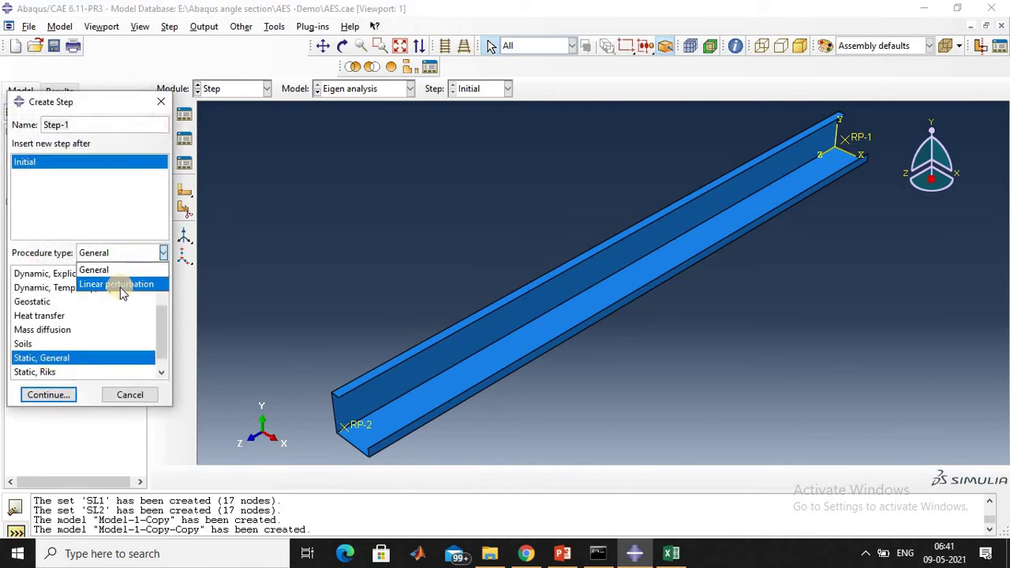
{"action": "left_click", "coordinate": [120, 286]}
{"action": "left_click", "coordinate": [19, 274]}
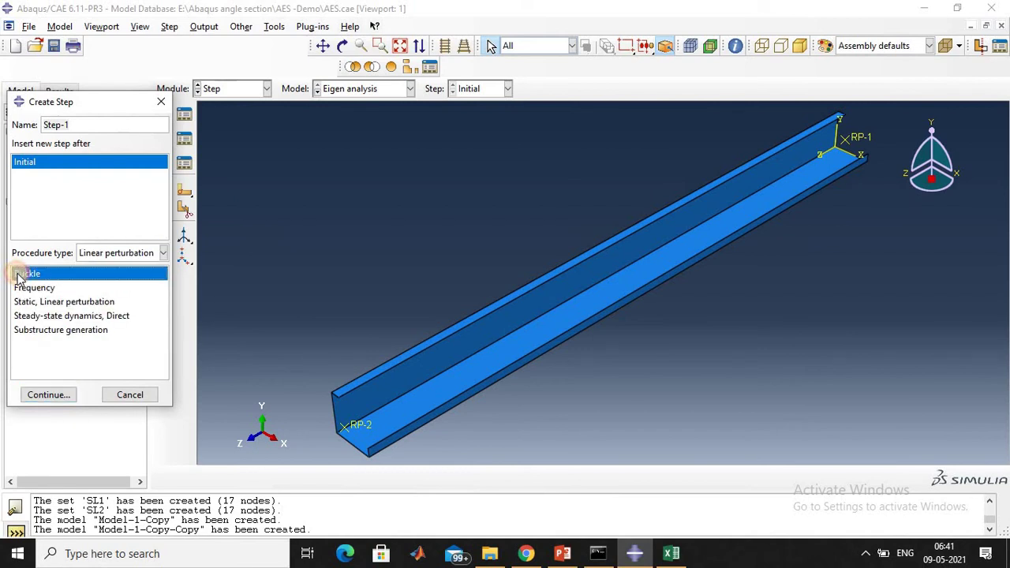
{"action": "left_click", "coordinate": [49, 394]}
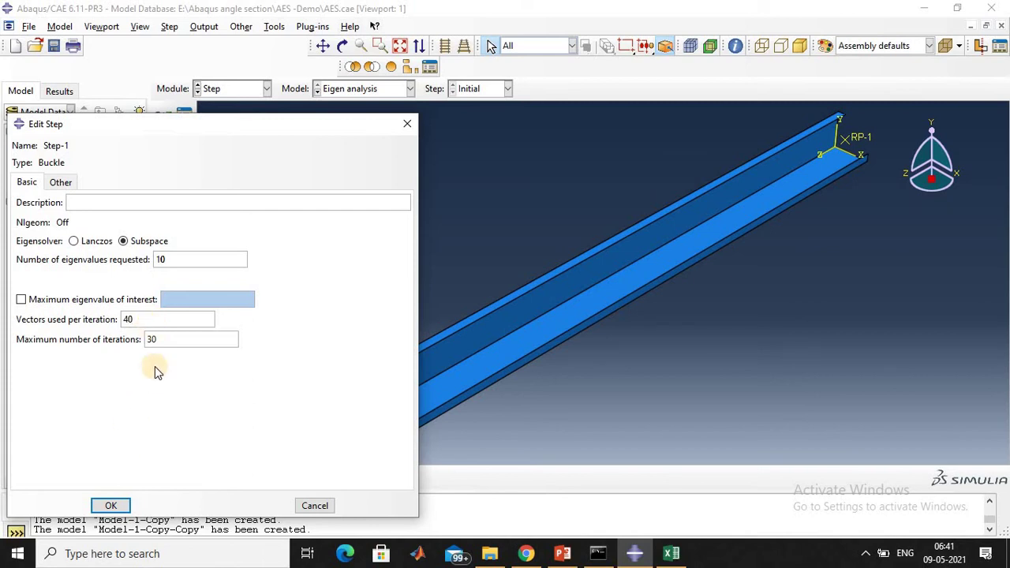
Configure the Buckle step to request 10 eigenvalues with the Subspace eigensolver, 40 vectors per iteration and a maximum of 60 iterations
{"action": "double_click", "coordinate": [146, 339]}
{"action": "type", "text": "6"}
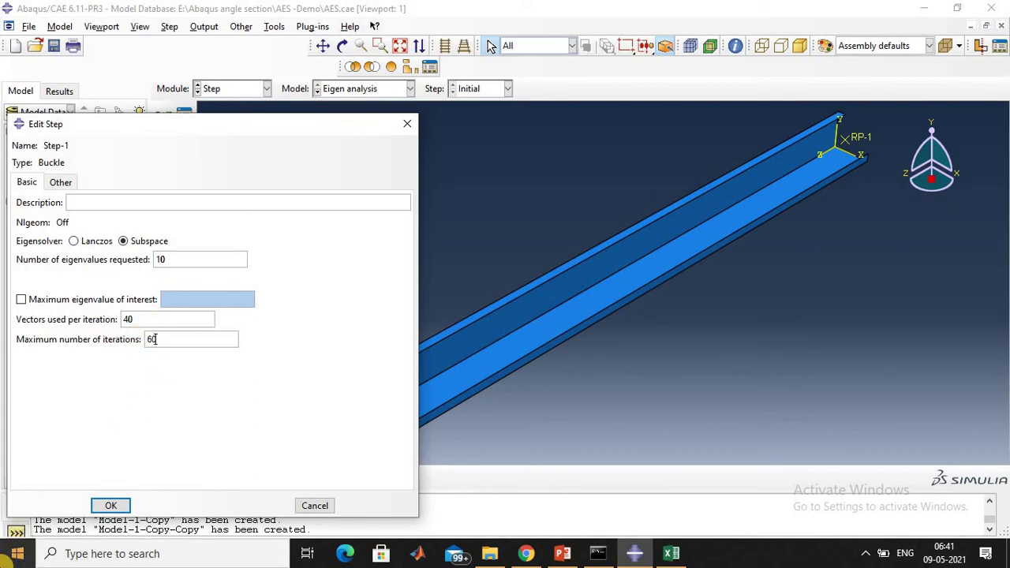
{"action": "left_click", "coordinate": [111, 506]}
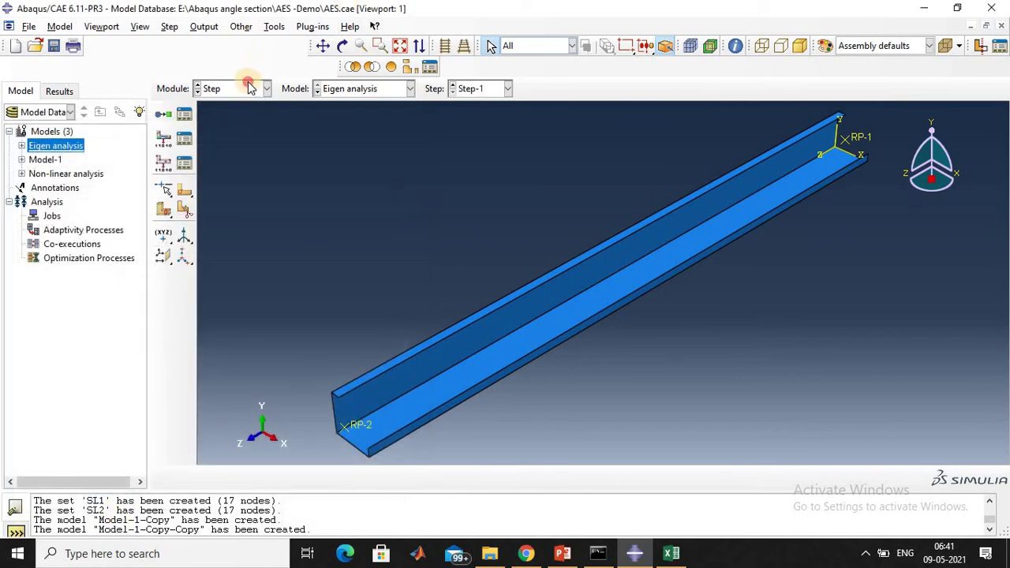
Apply a concentrated force to set RP2 in the Buckle step with CF3 set to -1
{"action": "left_click", "coordinate": [249, 88]}
{"action": "left_click", "coordinate": [229, 175]}
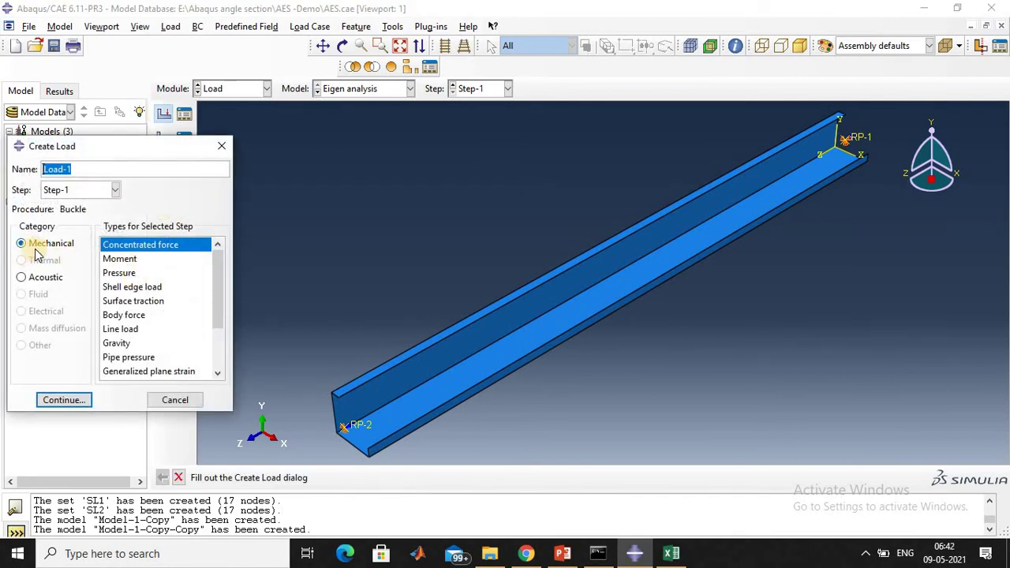
{"action": "left_click", "coordinate": [75, 399]}
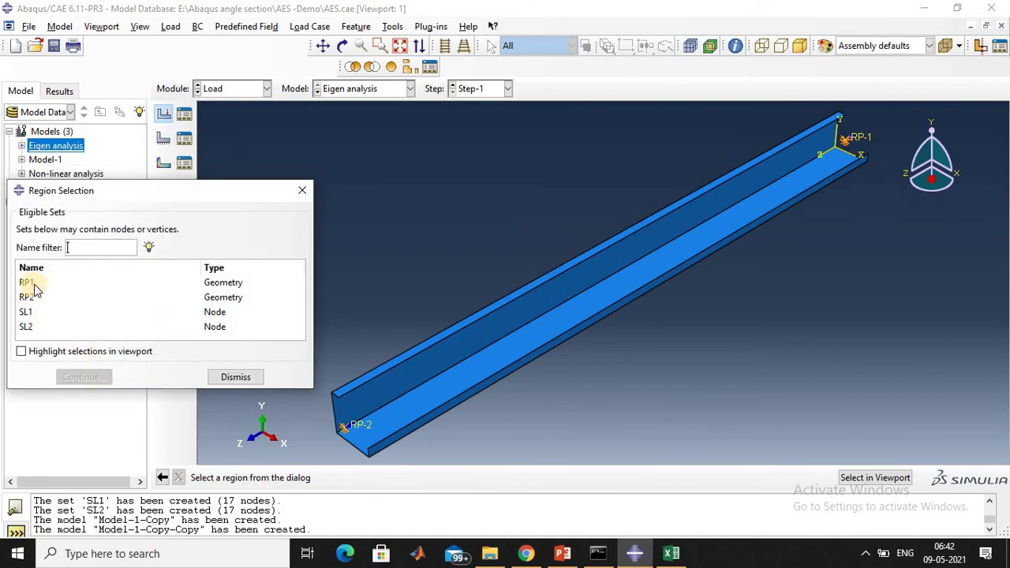
{"action": "left_click", "coordinate": [28, 298]}
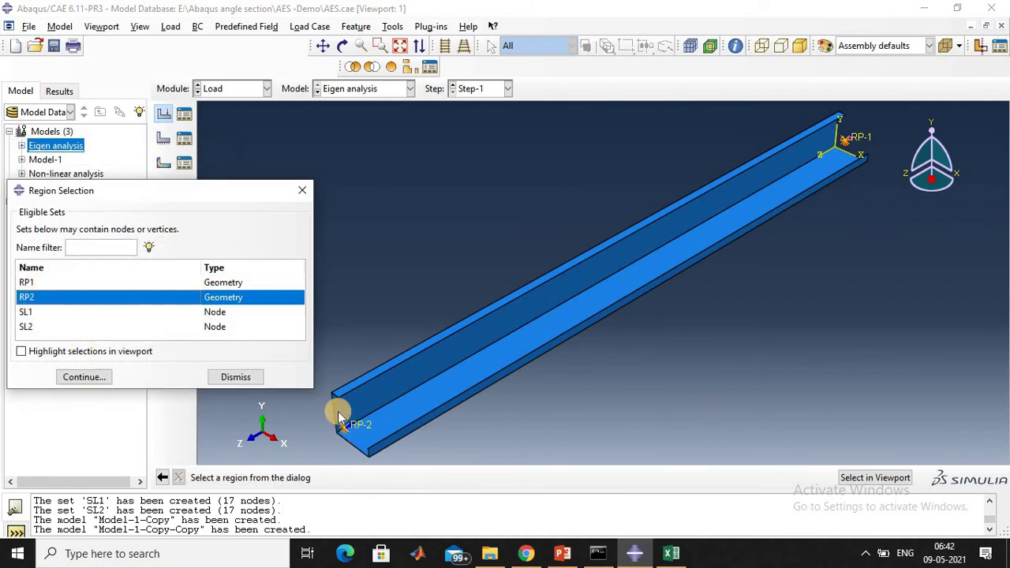
{"action": "left_click", "coordinate": [82, 377]}
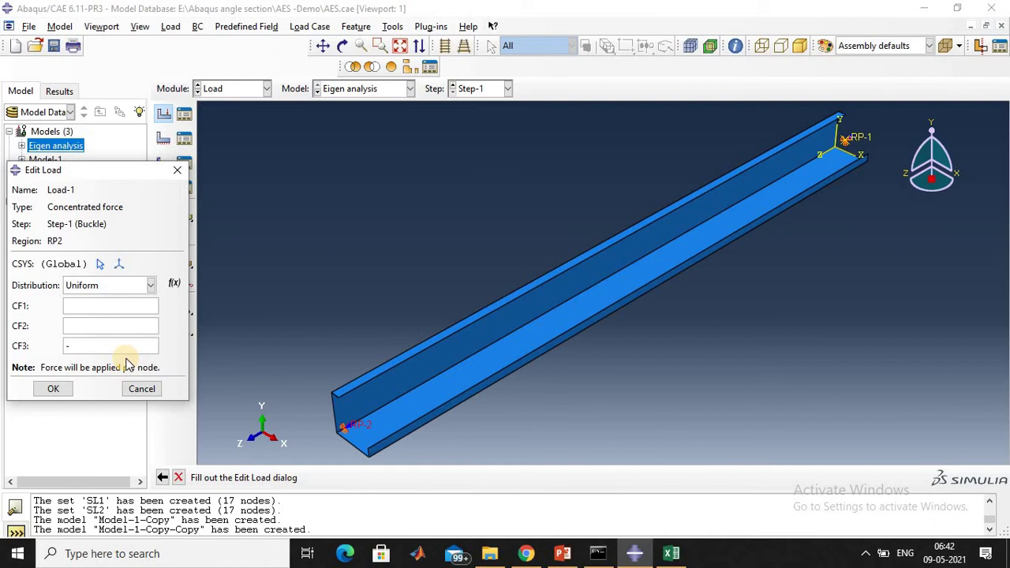
{"action": "left_click", "coordinate": [56, 386]}
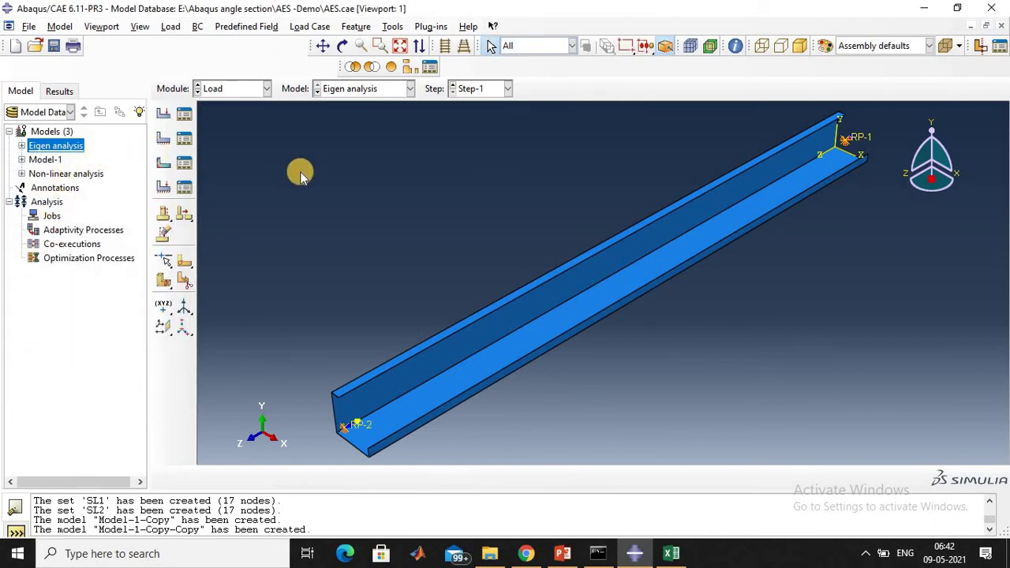
Add the keyword block "*nodefile,global=yes" with the line "U" after the field output request in the Eigen analysis model's keywords
{"action": "right_click", "coordinate": [72, 146]}
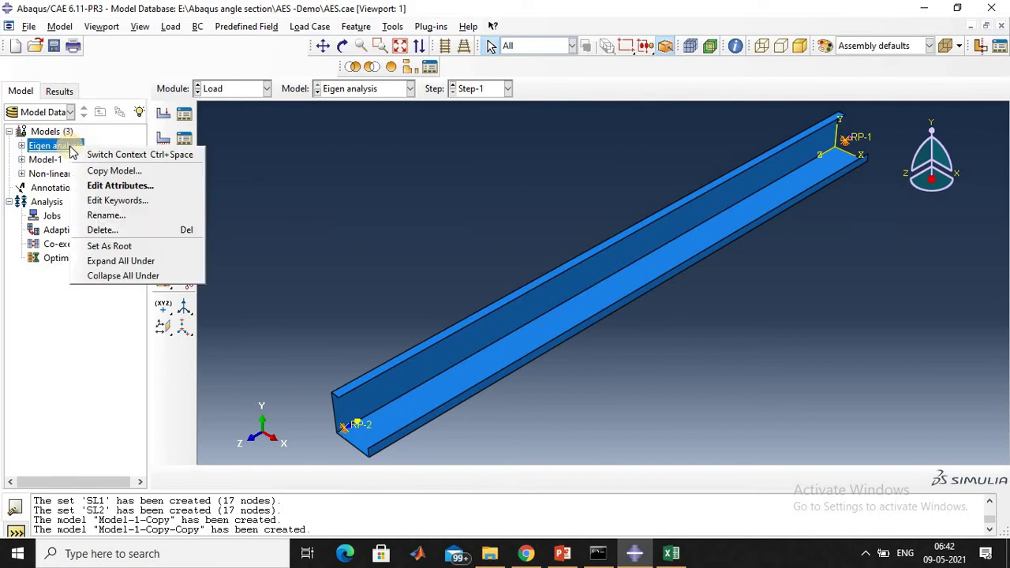
{"action": "left_click", "coordinate": [117, 202]}
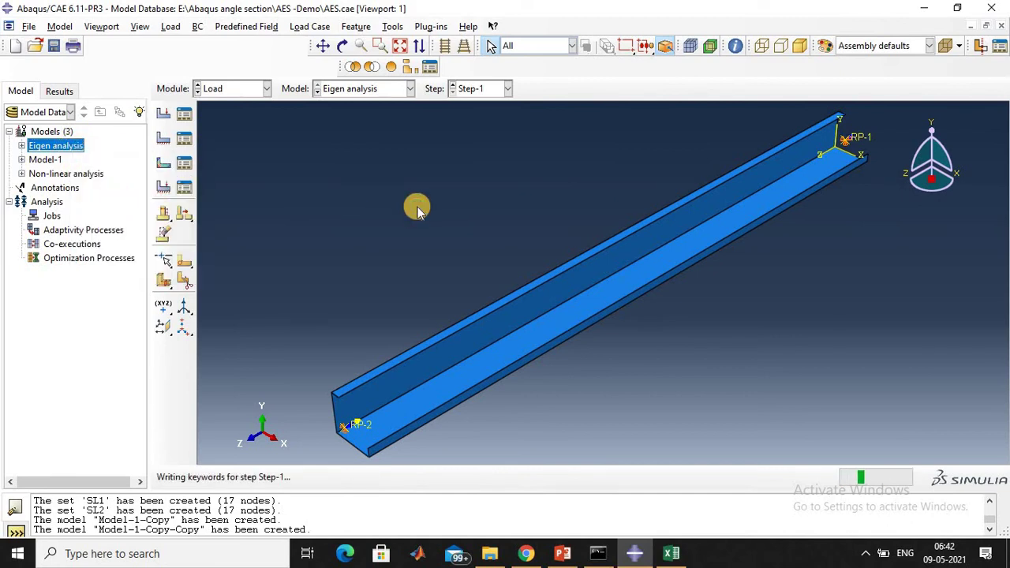
{"action": "left_click_drag", "start_coordinate": [403, 135], "coordinate": [412, 384]}
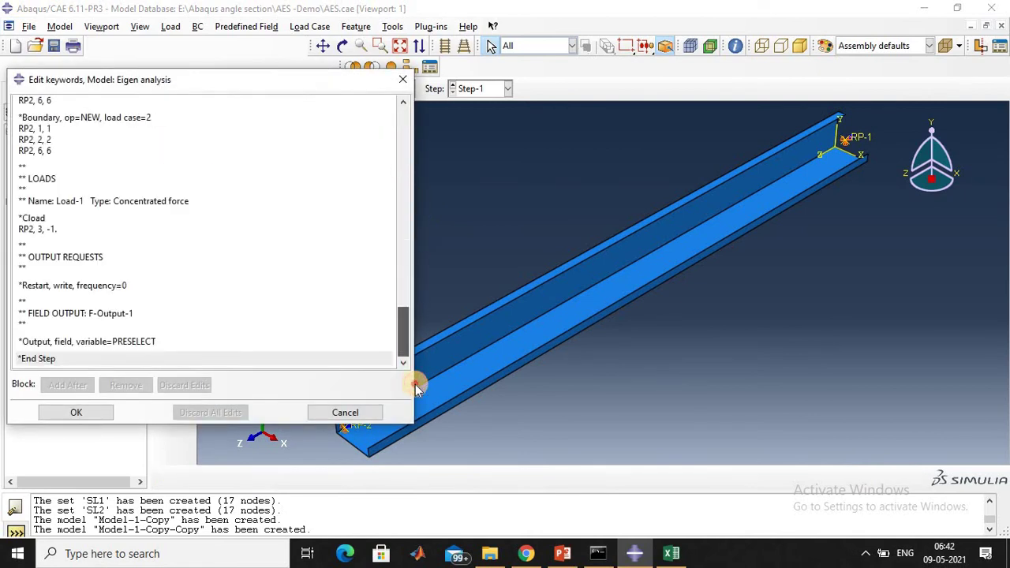
{"action": "left_click", "coordinate": [185, 343]}
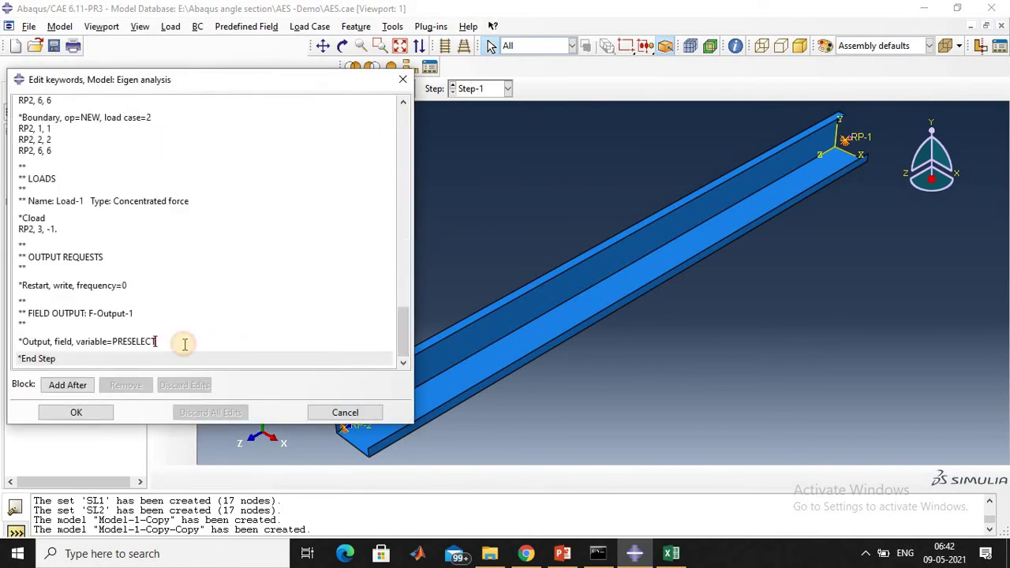
{"action": "left_click", "coordinate": [76, 385]}
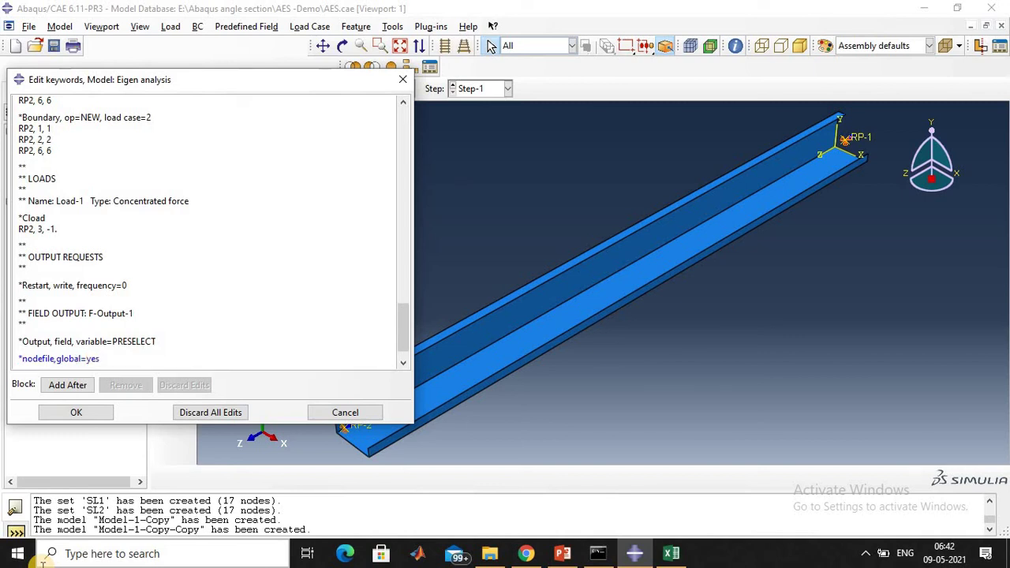
{"action": "left_click", "coordinate": [403, 363]}
{"action": "left_click", "coordinate": [403, 365]}
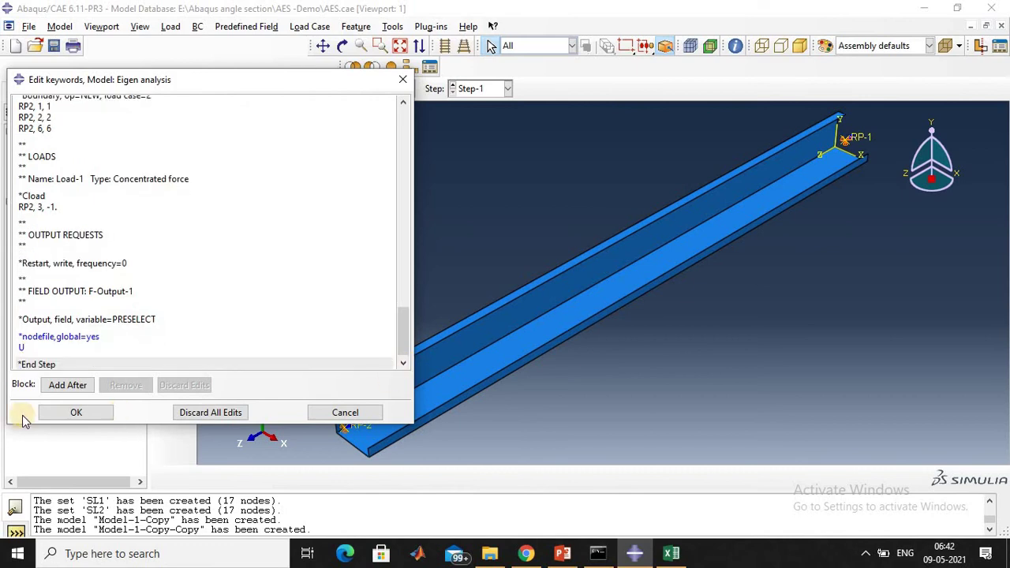
{"action": "left_click", "coordinate": [83, 417]}
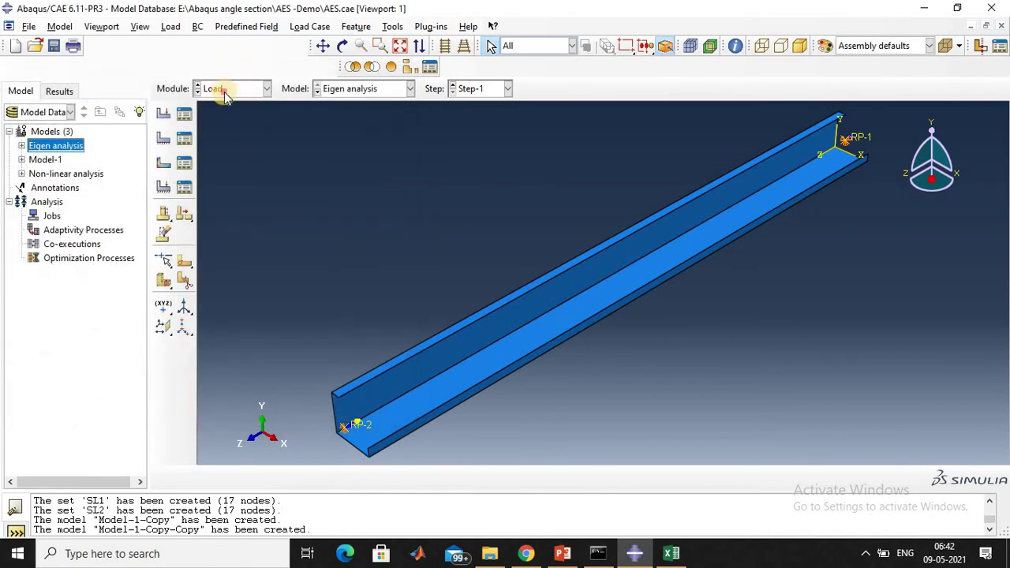
Create a job named linear from the Eigen analysis model, keeping the default job settings
{"action": "left_click", "coordinate": [225, 93]}
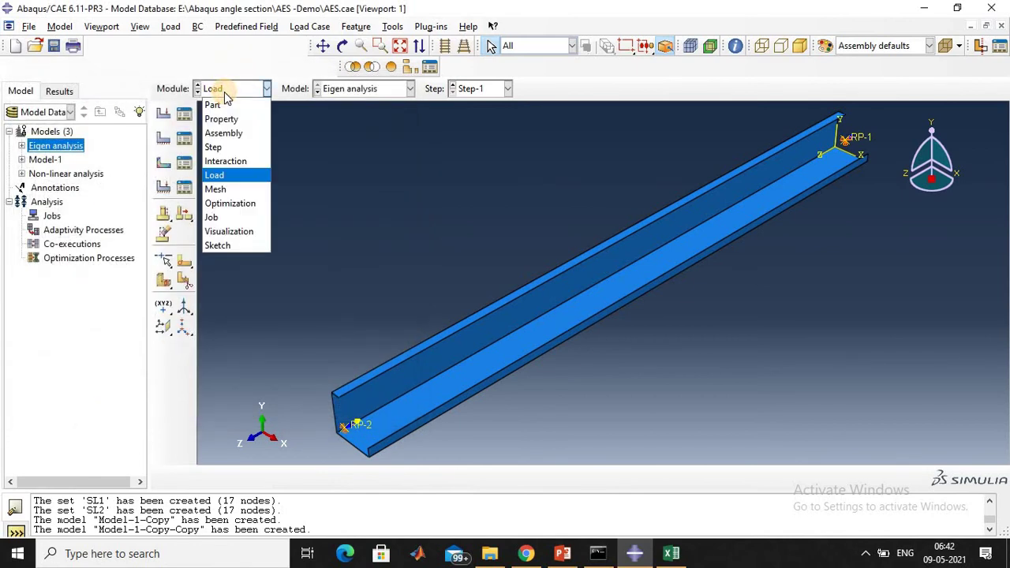
{"action": "left_click", "coordinate": [227, 218]}
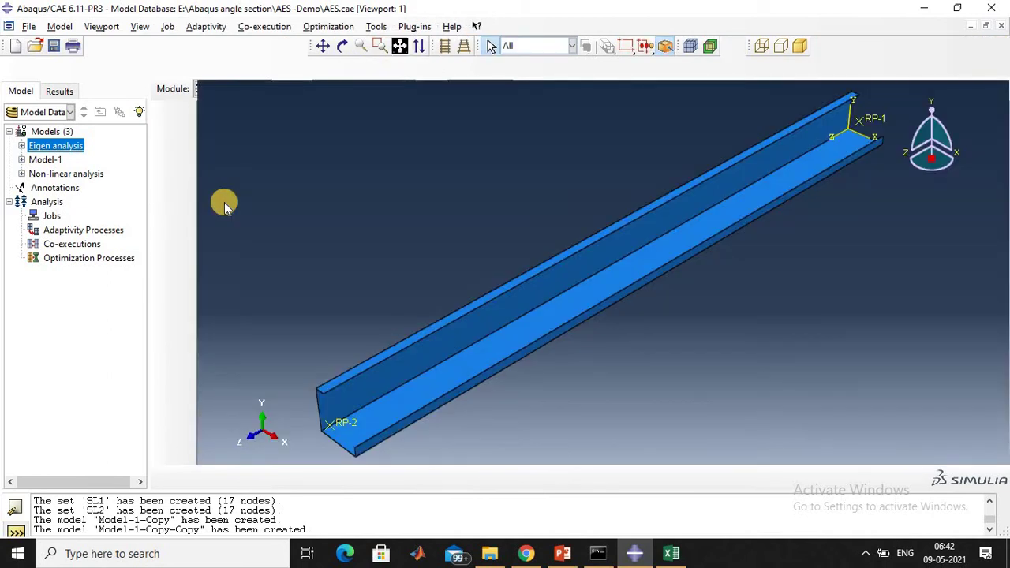
{"action": "left_click", "coordinate": [165, 94]}
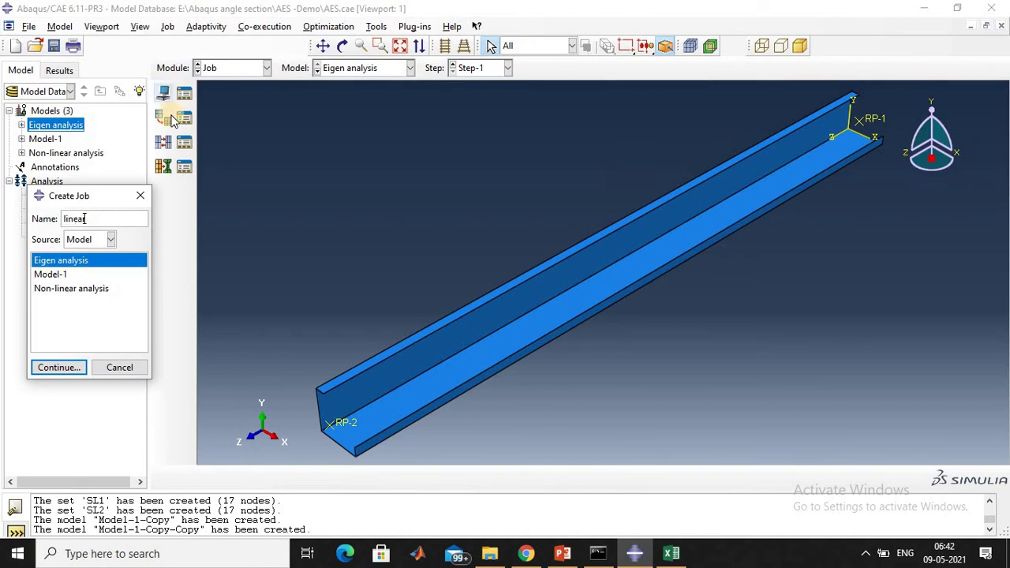
{"action": "left_click", "coordinate": [71, 368]}
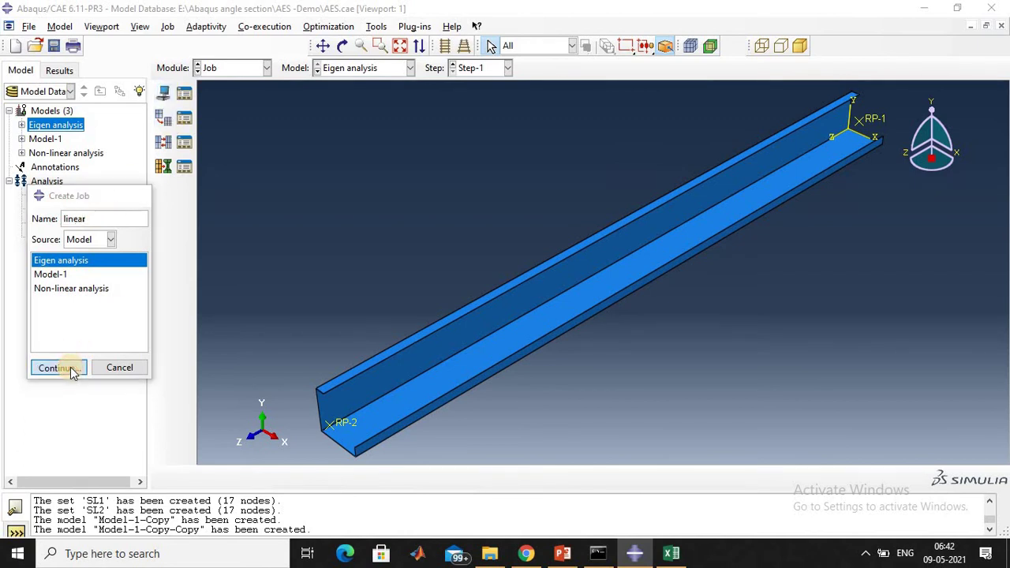
{"action": "left_click", "coordinate": [95, 486]}
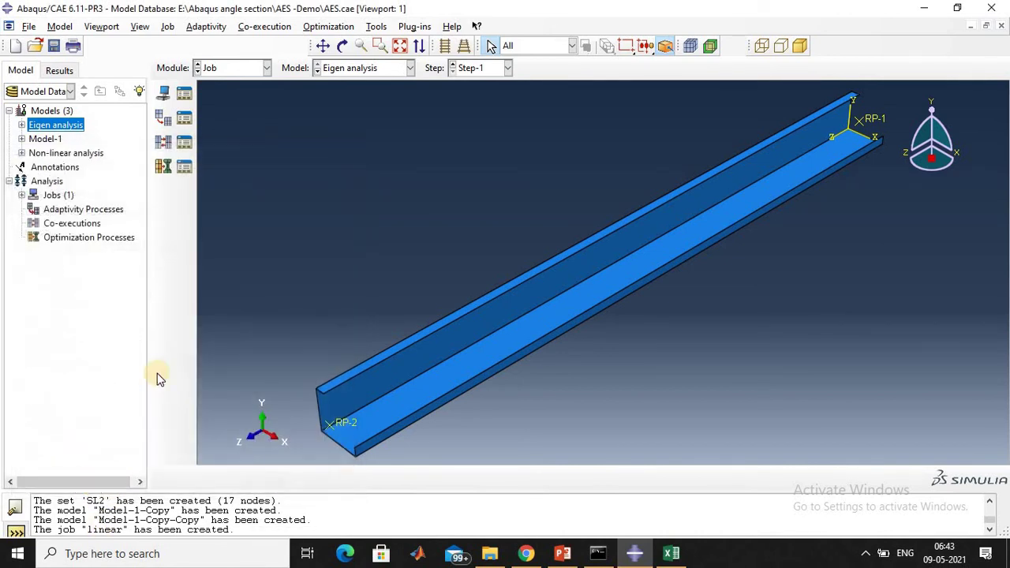
Submit the linear job for analysis and plot the deformed shape from its results
{"action": "left_click", "coordinate": [184, 96]}
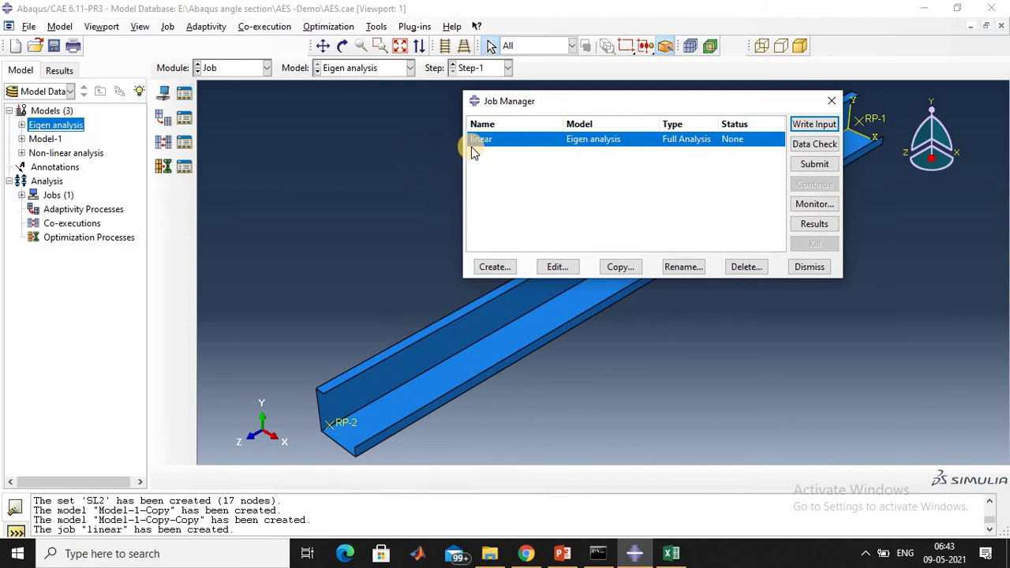
{"action": "left_click", "coordinate": [806, 165]}
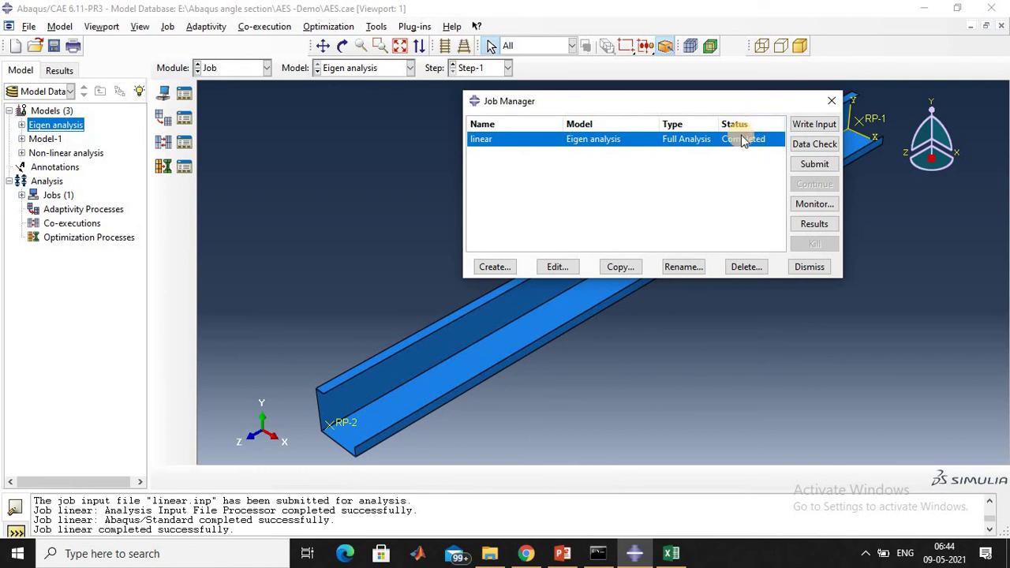
{"action": "left_click", "coordinate": [815, 224]}
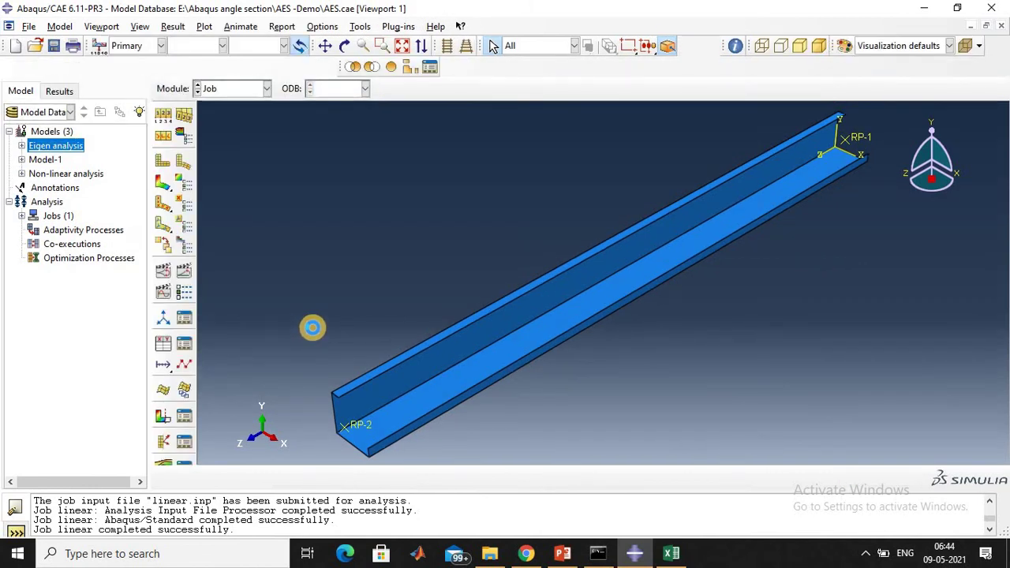
{"action": "left_click", "coordinate": [183, 162]}
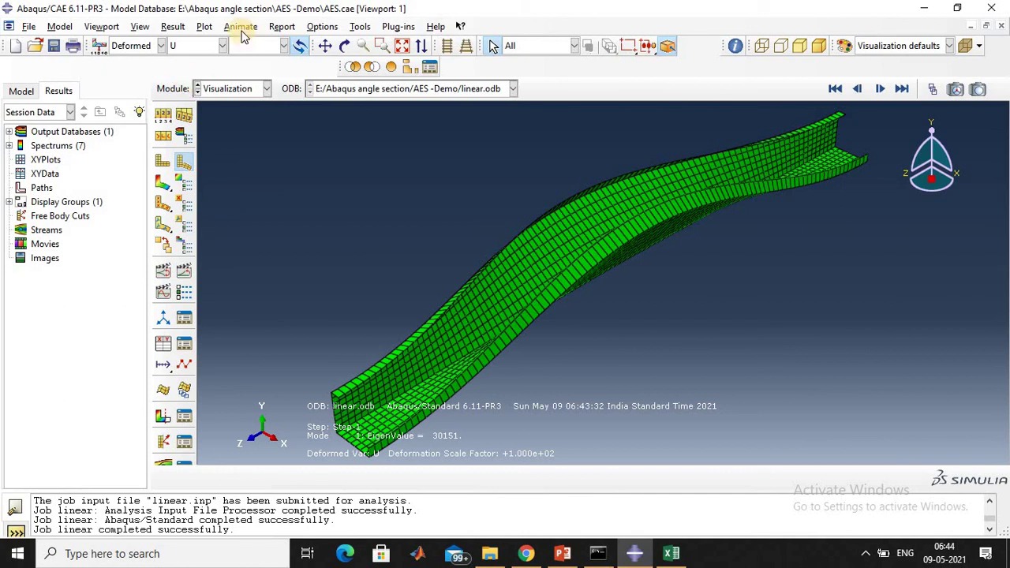
Display the deformed shape of buckling mode 2 from the Step-1 frames
{"action": "left_click", "coordinate": [172, 28]}
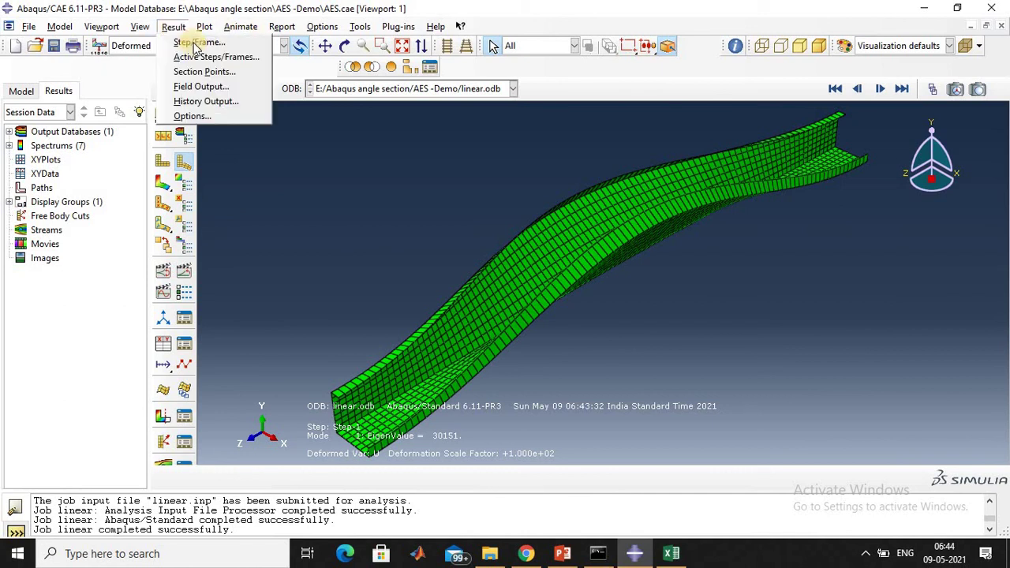
{"action": "left_click", "coordinate": [196, 42]}
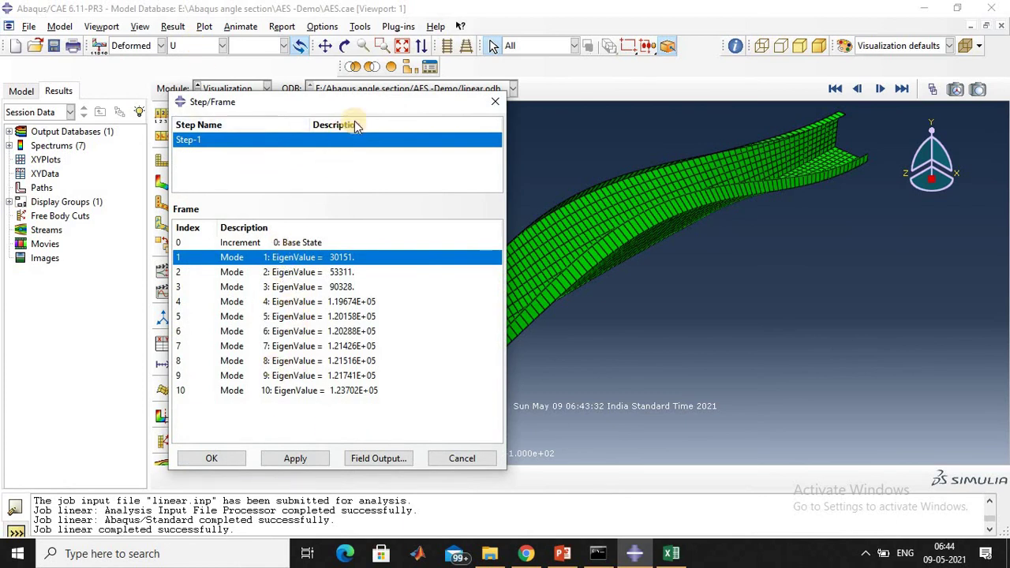
{"action": "left_click_drag", "start_coordinate": [279, 106], "coordinate": [167, 103]}
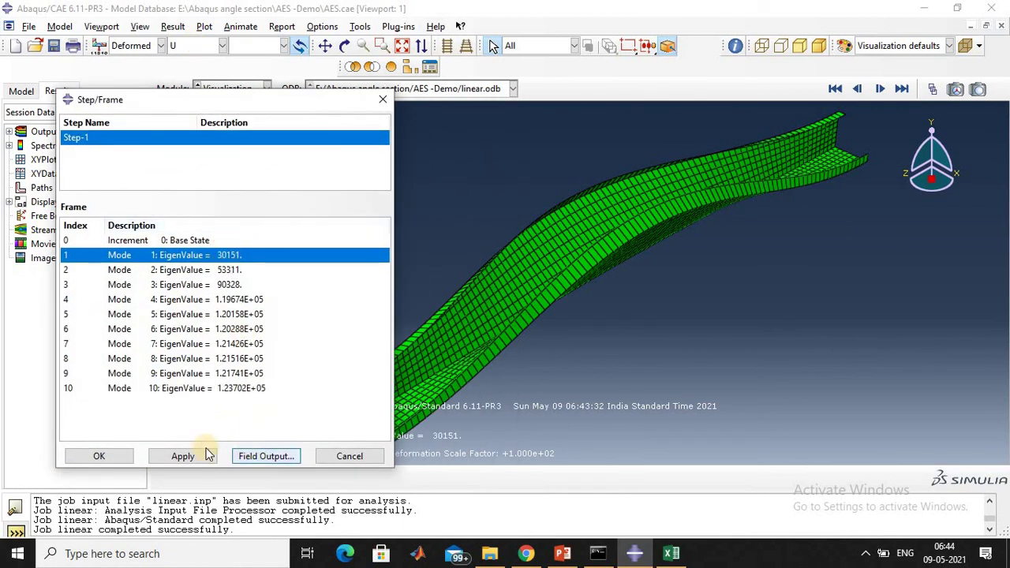
{"action": "left_click_drag", "start_coordinate": [280, 103], "coordinate": [214, 81]}
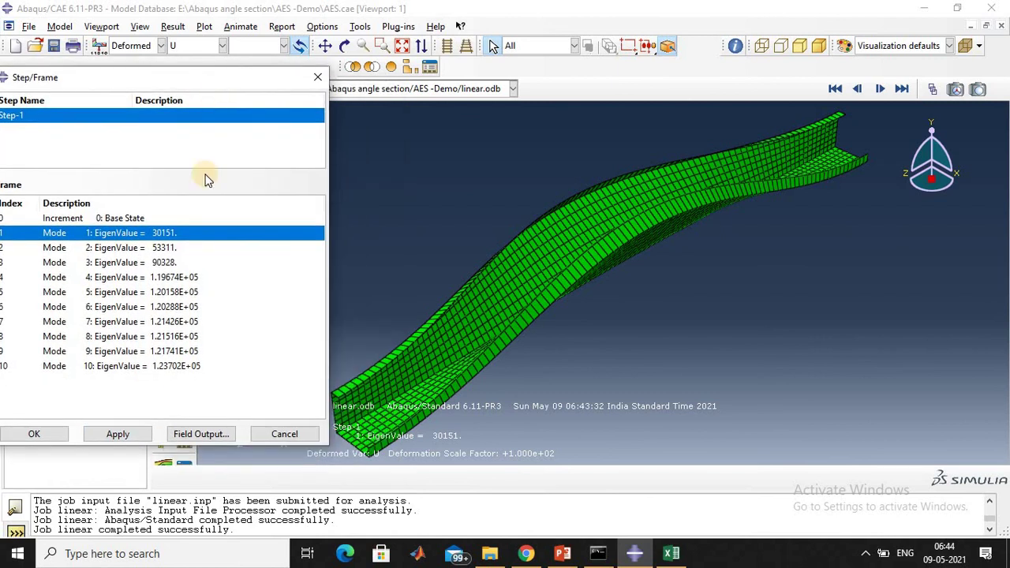
{"action": "left_click", "coordinate": [164, 247]}
{"action": "left_click", "coordinate": [118, 435]}
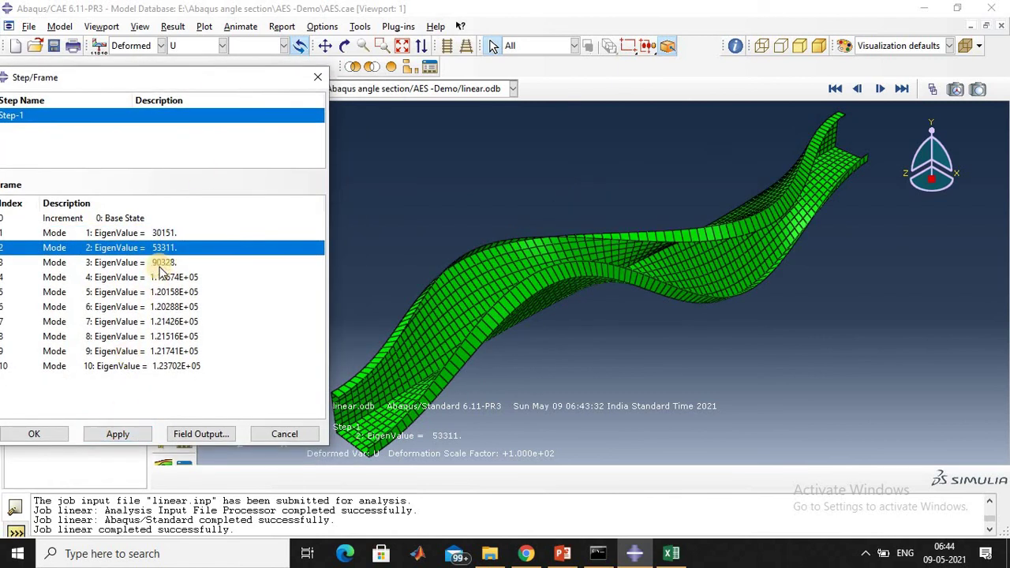
Display the deformed shapes of buckling modes 3, 4 and 5 one after another
{"action": "left_click", "coordinate": [158, 262]}
{"action": "left_click", "coordinate": [126, 436]}
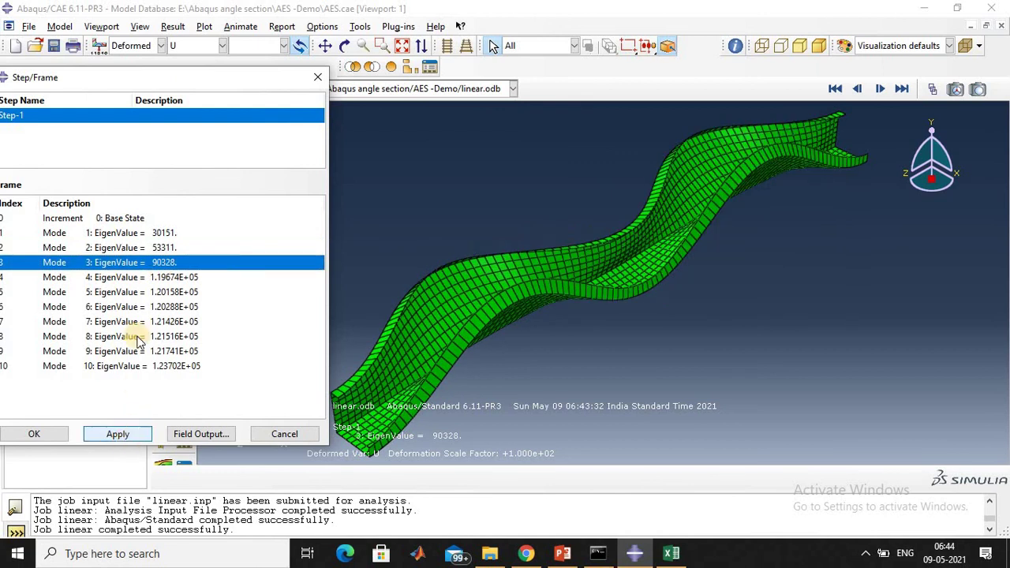
{"action": "left_click", "coordinate": [138, 277]}
{"action": "left_click", "coordinate": [119, 437]}
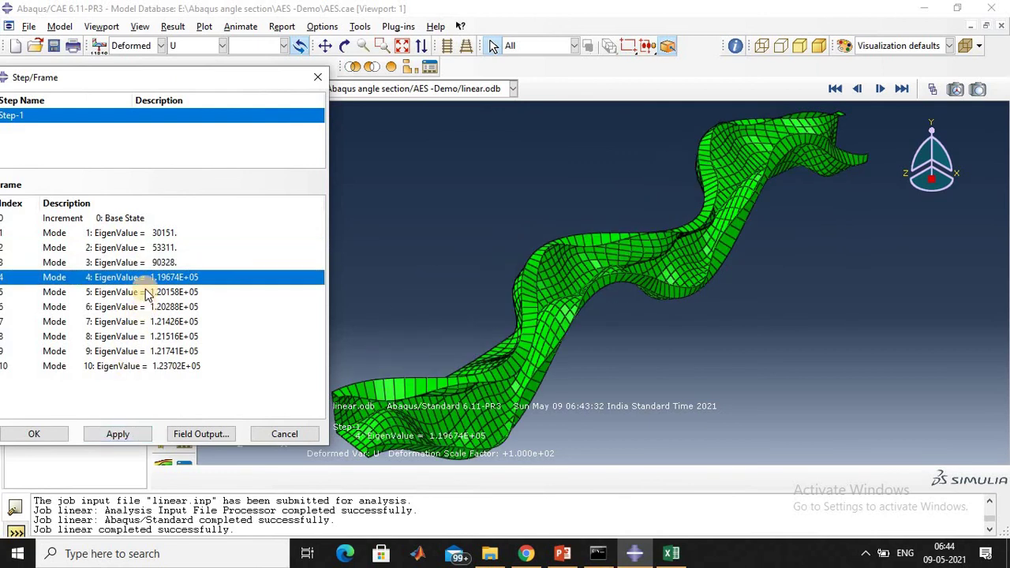
{"action": "left_click", "coordinate": [145, 293]}
{"action": "left_click", "coordinate": [138, 436]}
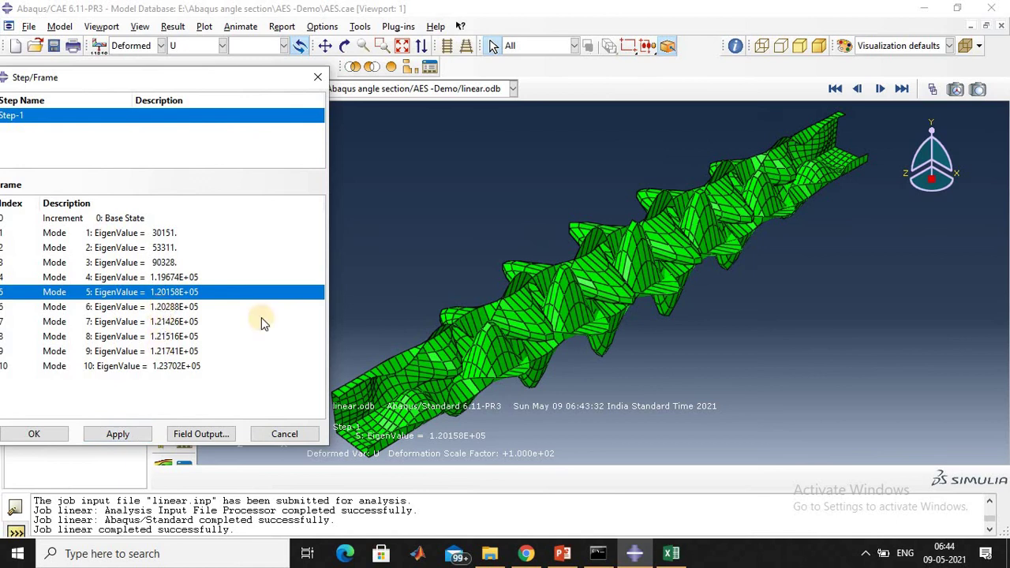
Display the deformed shapes of buckling modes 6 through 10 one after another
{"action": "left_click", "coordinate": [153, 307]}
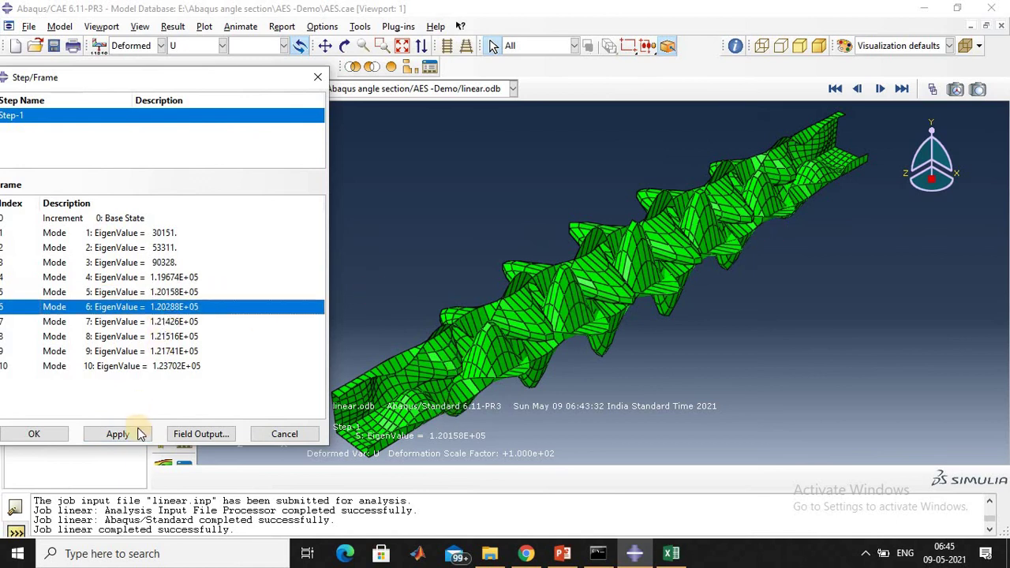
{"action": "left_click", "coordinate": [126, 434]}
{"action": "left_click", "coordinate": [152, 322]}
{"action": "left_click", "coordinate": [127, 436]}
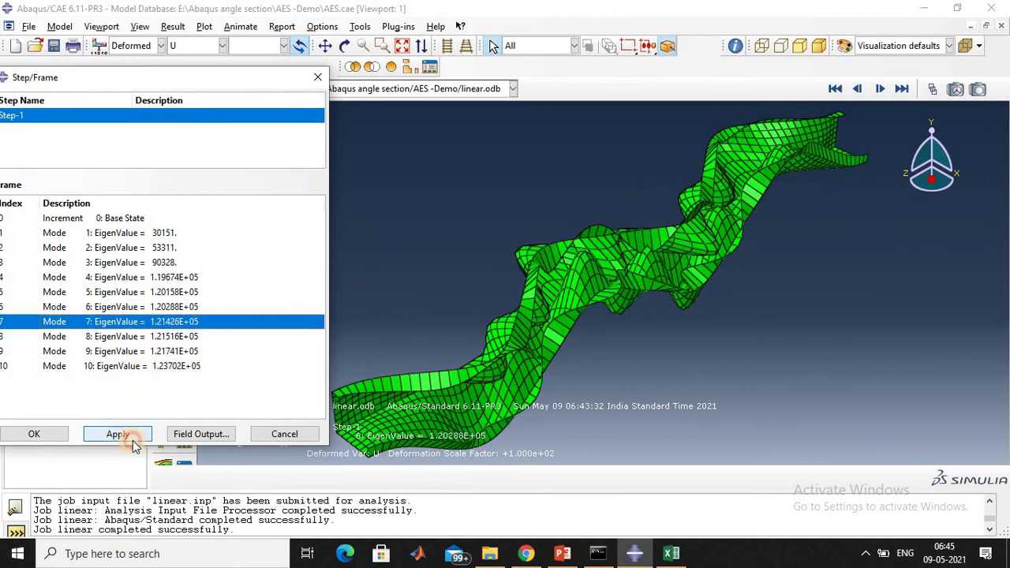
{"action": "left_click", "coordinate": [146, 336]}
{"action": "left_click", "coordinate": [125, 435]}
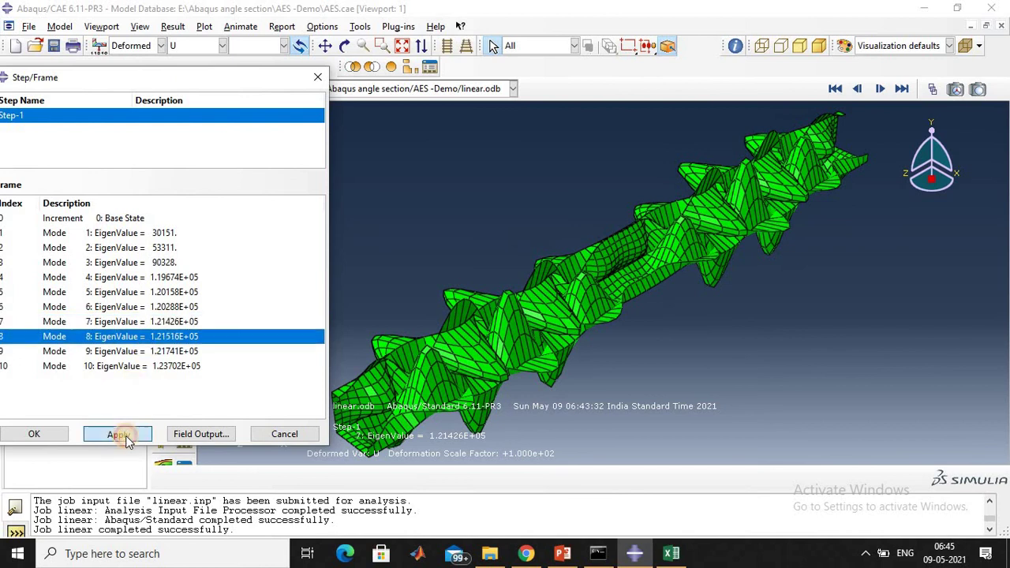
{"action": "left_click", "coordinate": [142, 352]}
{"action": "left_click", "coordinate": [134, 432]}
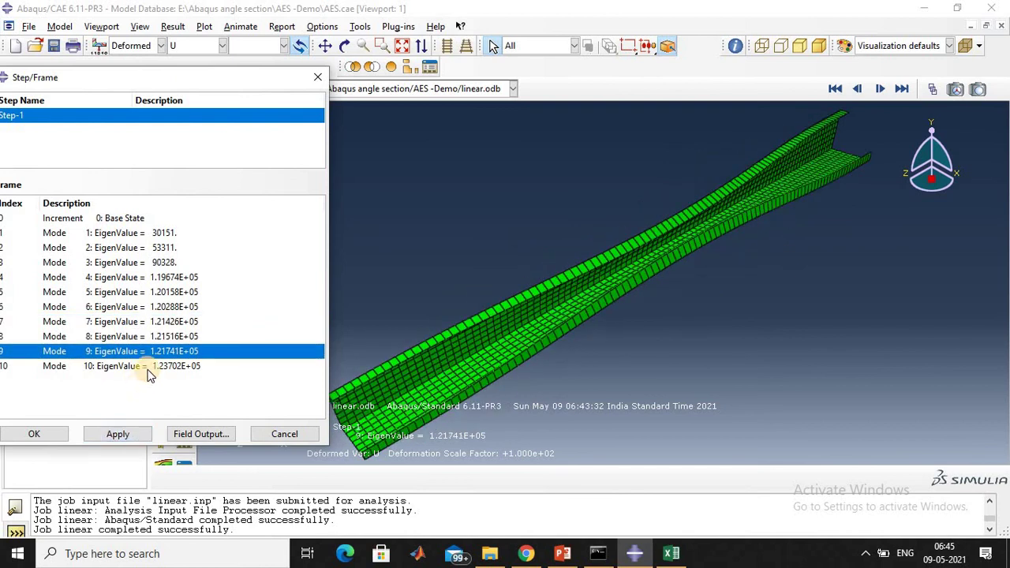
{"action": "left_click", "coordinate": [148, 367]}
{"action": "left_click", "coordinate": [130, 434]}
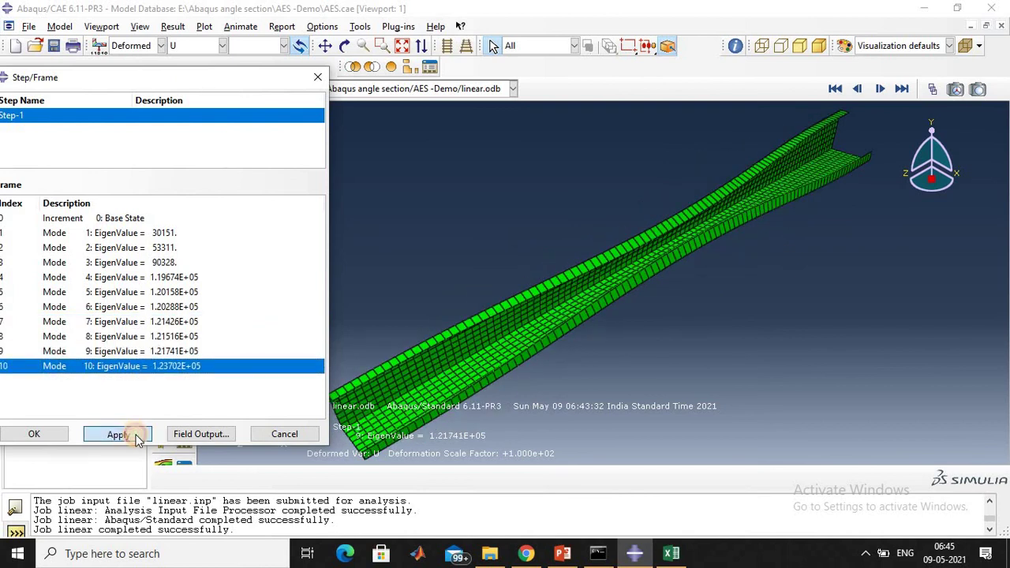
Return to buckling mode 1 and review the deformed shapes again in order up to mode 5
{"action": "left_click", "coordinate": [120, 234]}
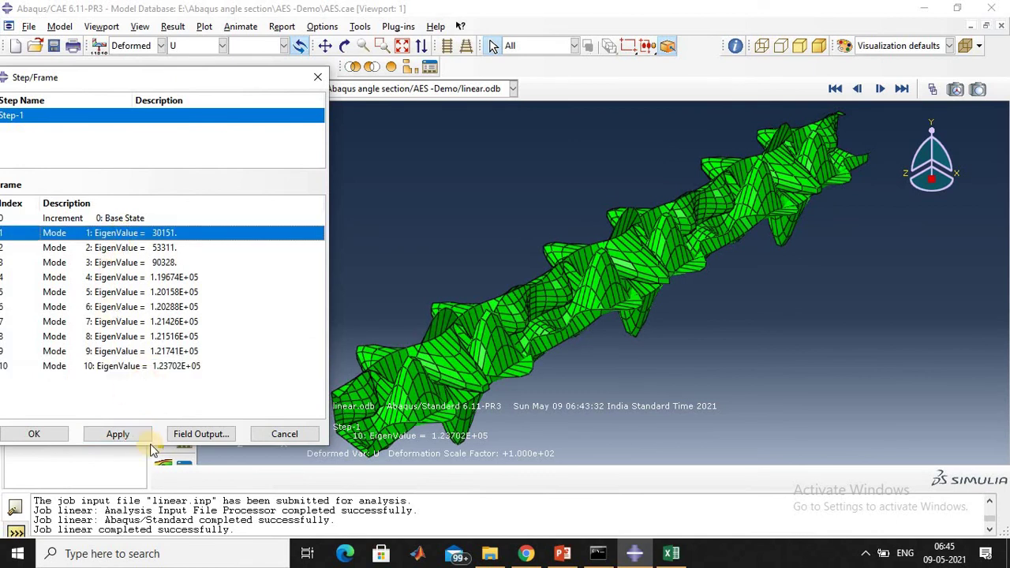
{"action": "left_click", "coordinate": [140, 433]}
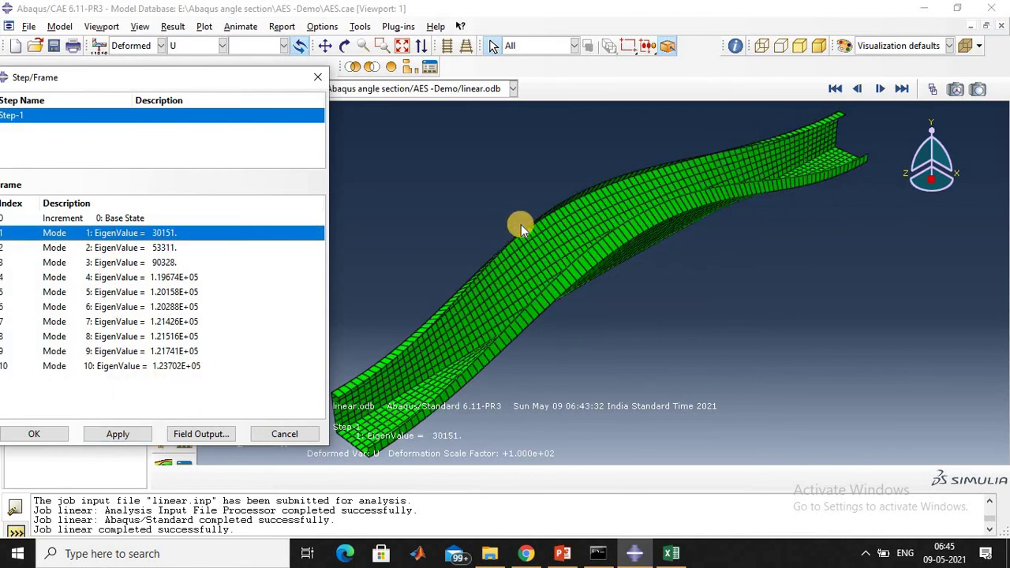
{"action": "left_click", "coordinate": [144, 250]}
{"action": "left_click", "coordinate": [120, 433]}
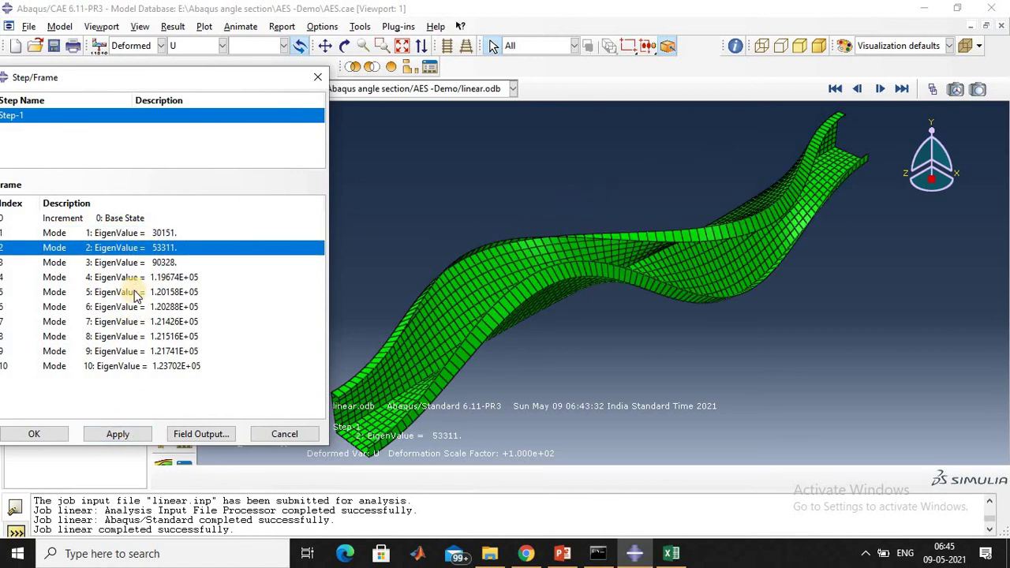
{"action": "left_click", "coordinate": [133, 264]}
{"action": "left_click", "coordinate": [120, 433]}
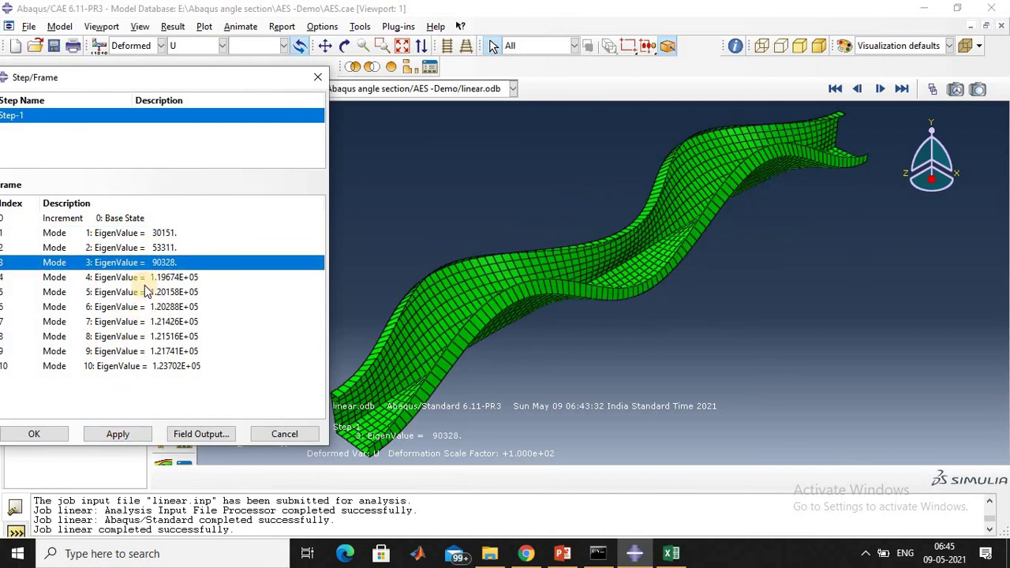
{"action": "left_click", "coordinate": [138, 278]}
{"action": "left_click", "coordinate": [126, 433]}
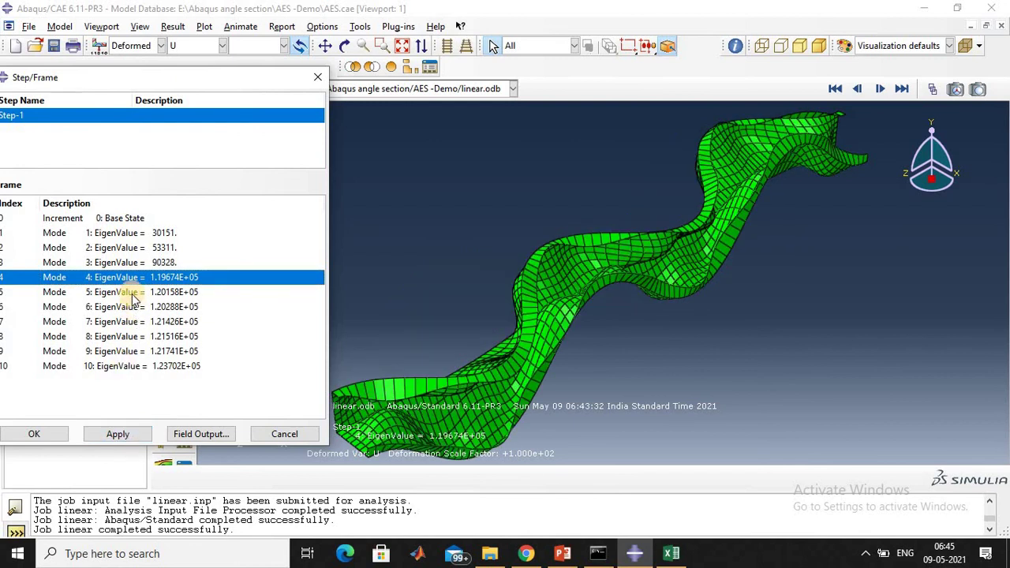
{"action": "left_click", "coordinate": [131, 292]}
{"action": "left_click", "coordinate": [118, 433]}
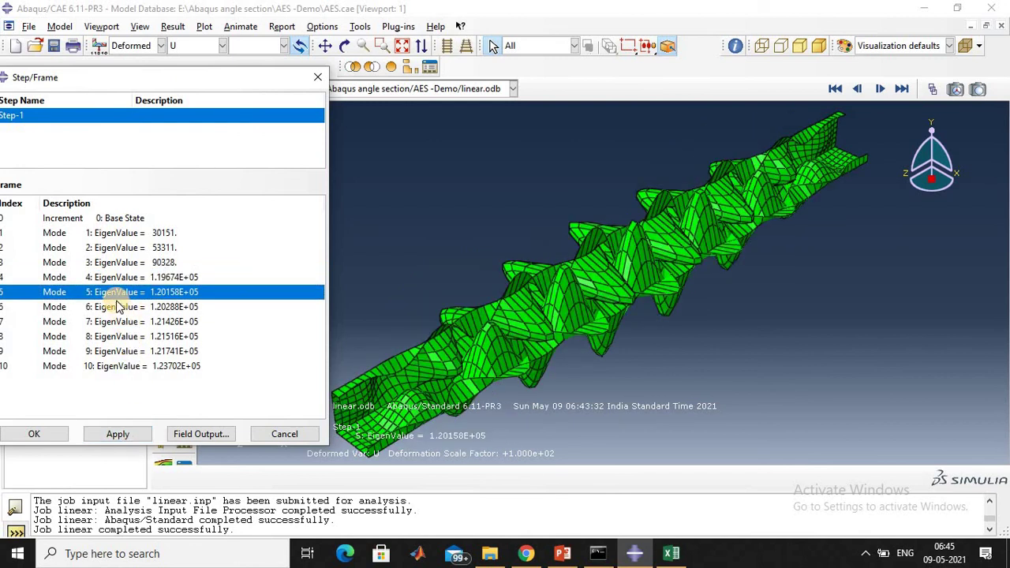
Examine the eigenvalues of the ten buckling modes in the Step-1 frame list, and close the list
{"action": "left_click_drag", "start_coordinate": [244, 83], "coordinate": [387, 76]}
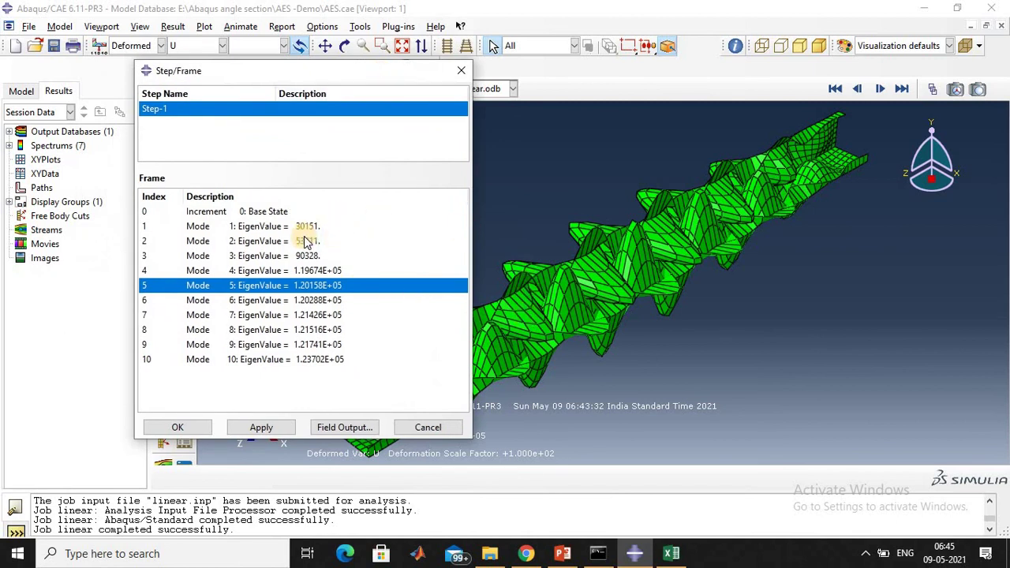
{"action": "left_click", "coordinate": [201, 288]}
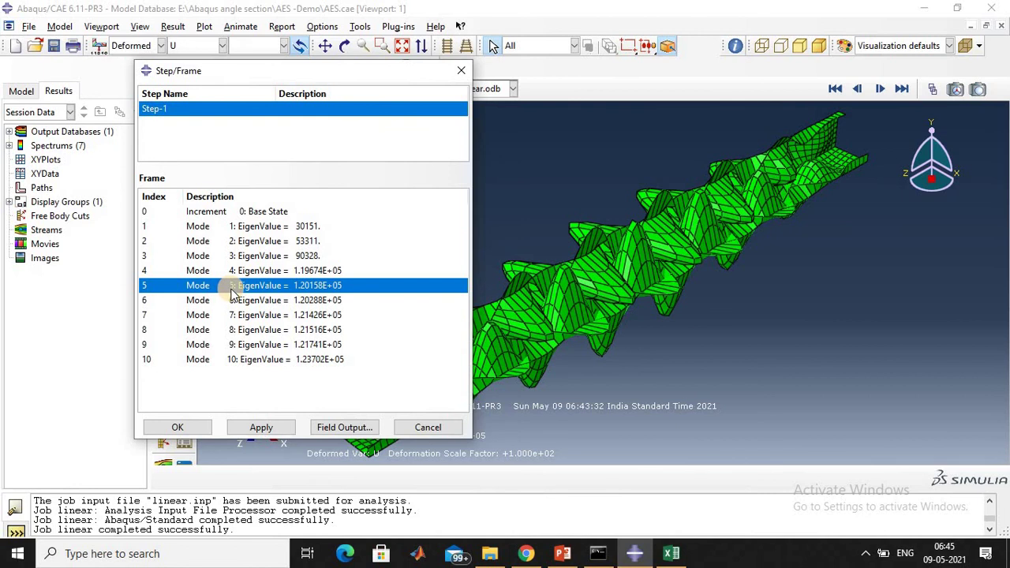
{"action": "left_click_drag", "start_coordinate": [464, 73], "coordinate": [652, 73]}
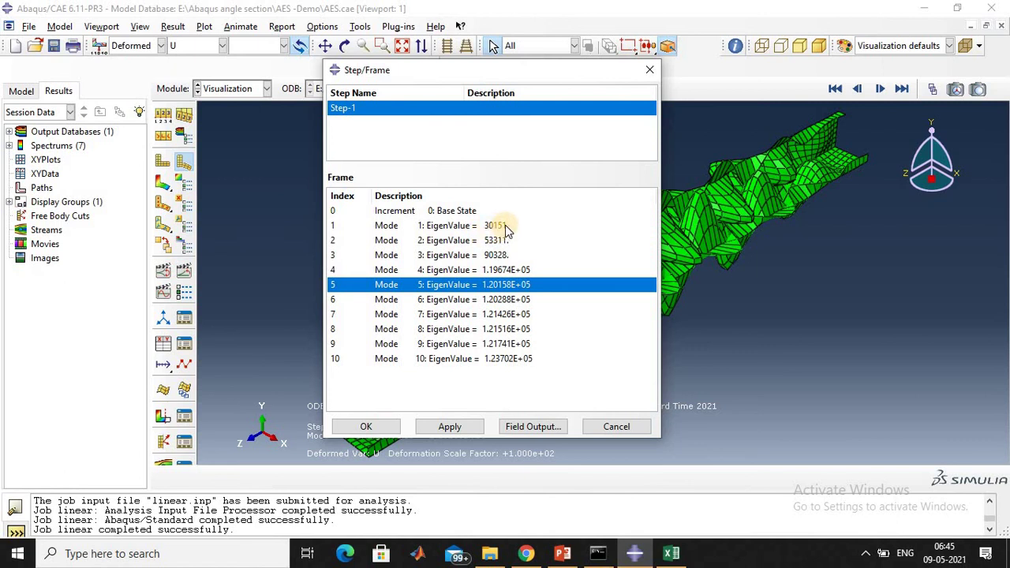
{"action": "left_click", "coordinate": [651, 69]}
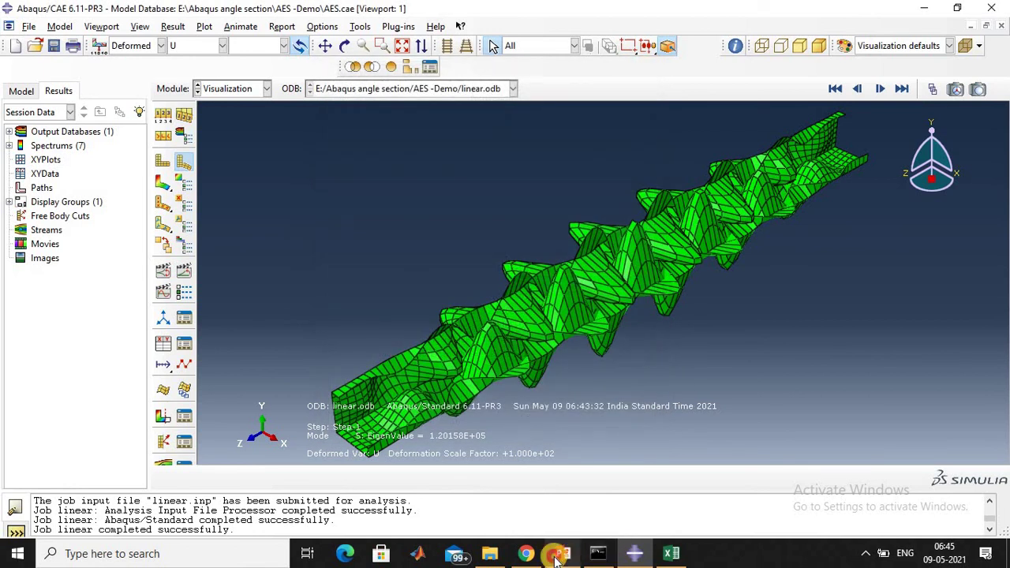
Switch to the PowerPoint presentation and show its closing subscribe slide
{"action": "left_click", "coordinate": [556, 555]}
{"action": "scroll", "coordinate": [527, 440], "scroll_direction": "down", "scroll_amount": 3}
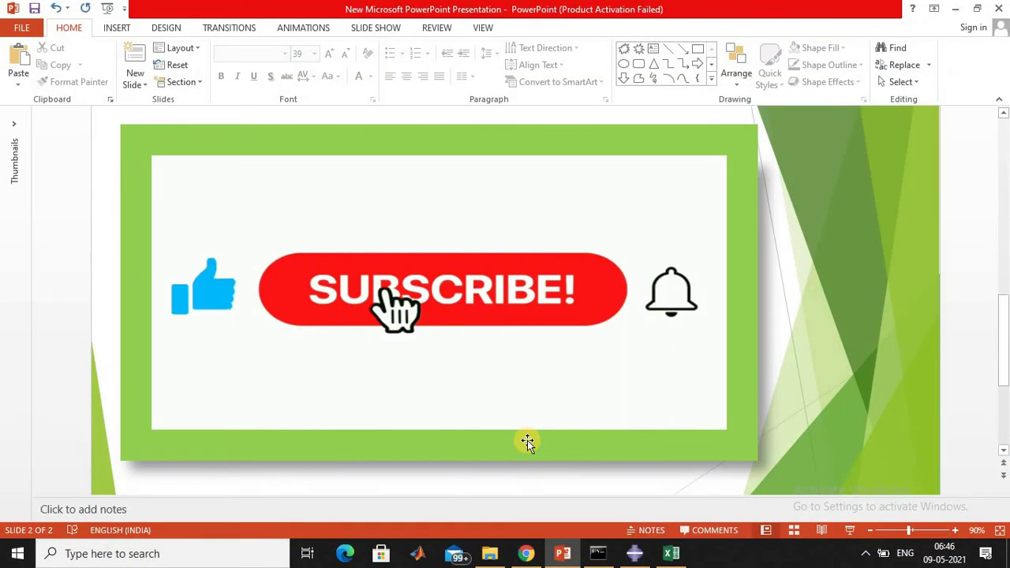